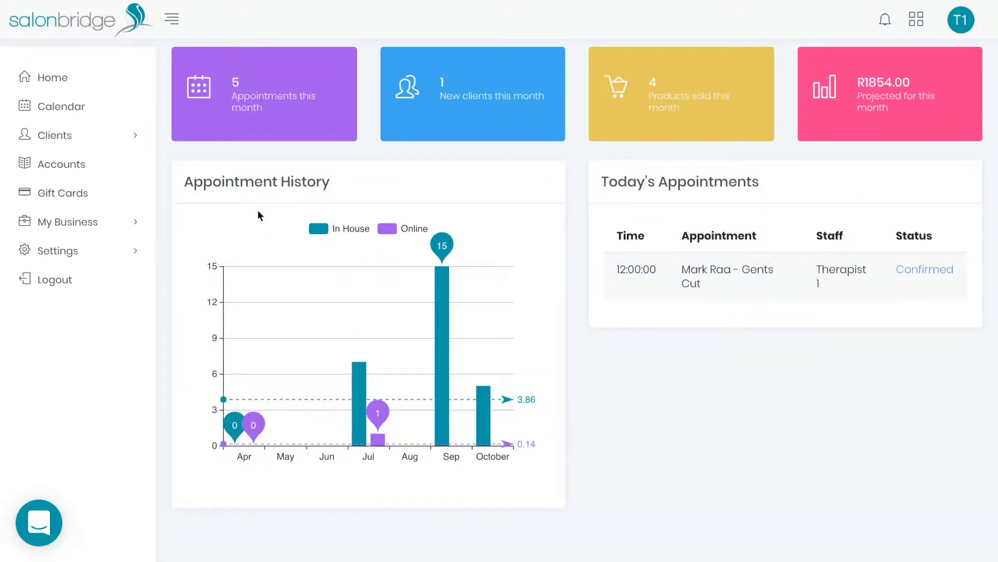
Step: Expand and collapse My Business, then open the Calendar's staff day view for 23 October 2018
left_click(142, 225)
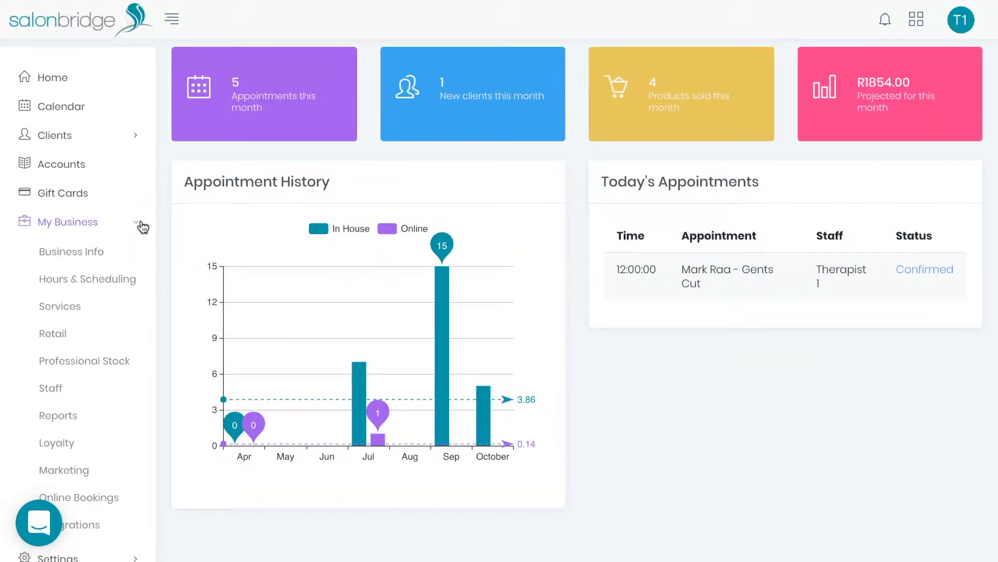
left_click(142, 224)
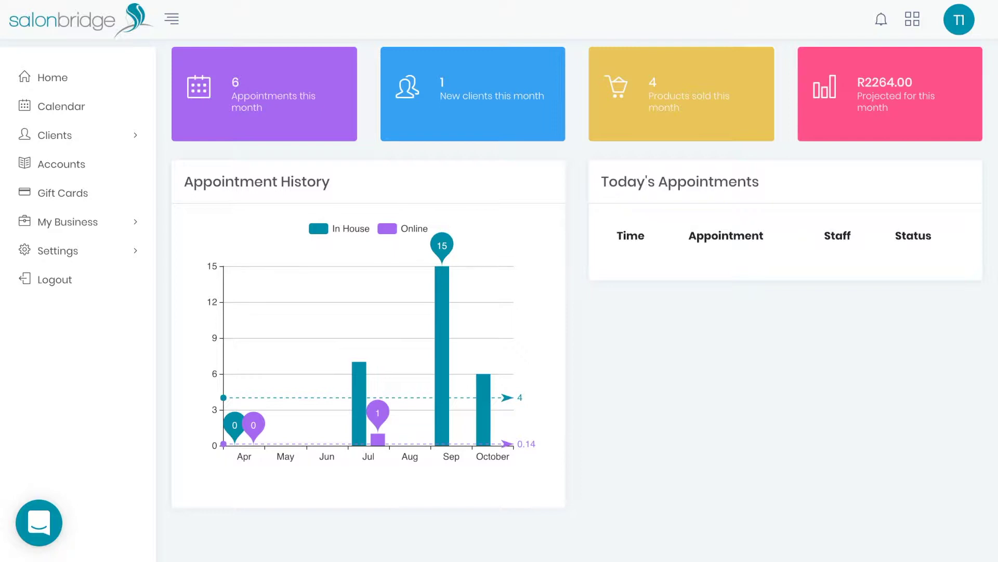
left_click(112, 107)
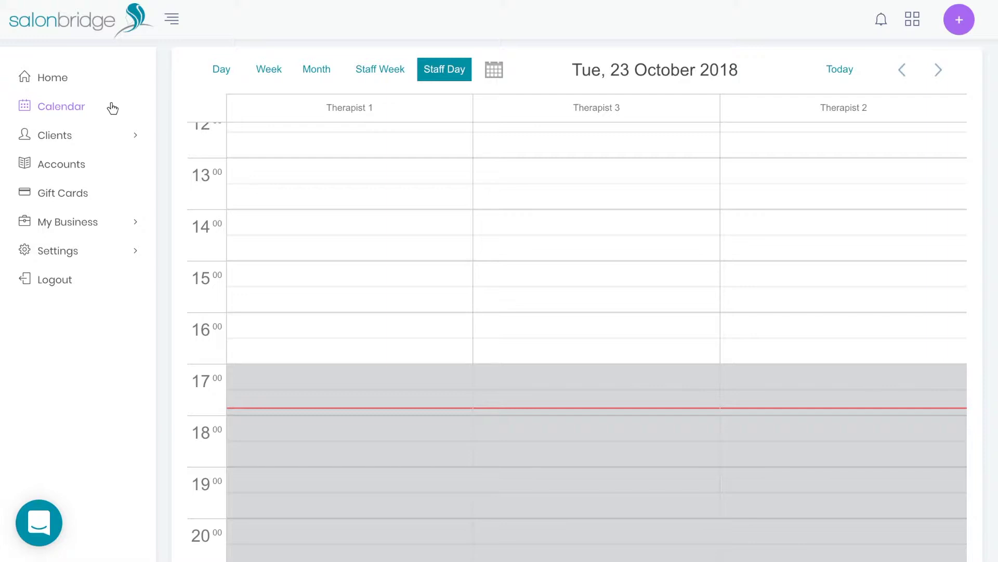
Step: Move the calendar to 24 October with the date picker, then back to today
left_click(493, 69)
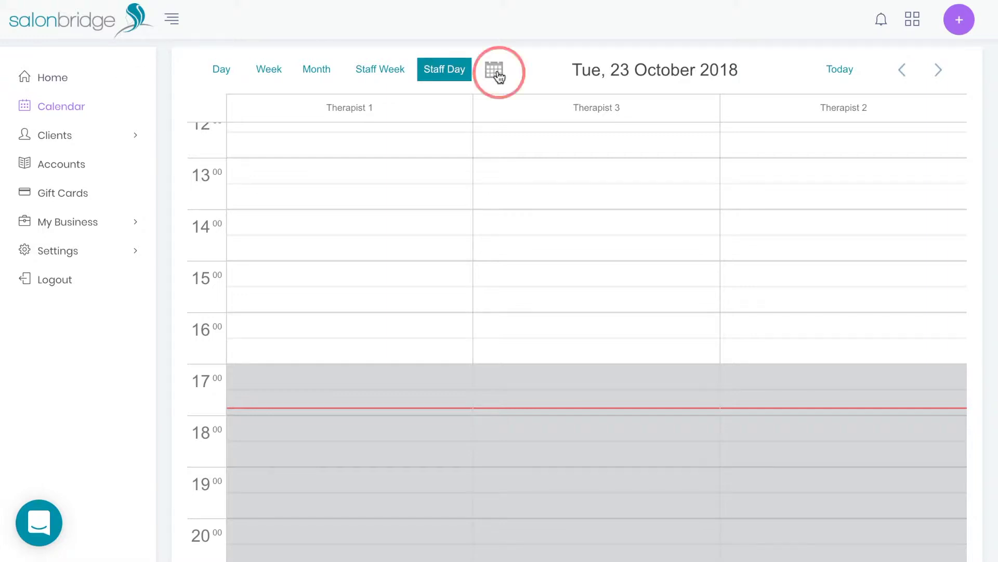
left_click(552, 206)
left_click(822, 70)
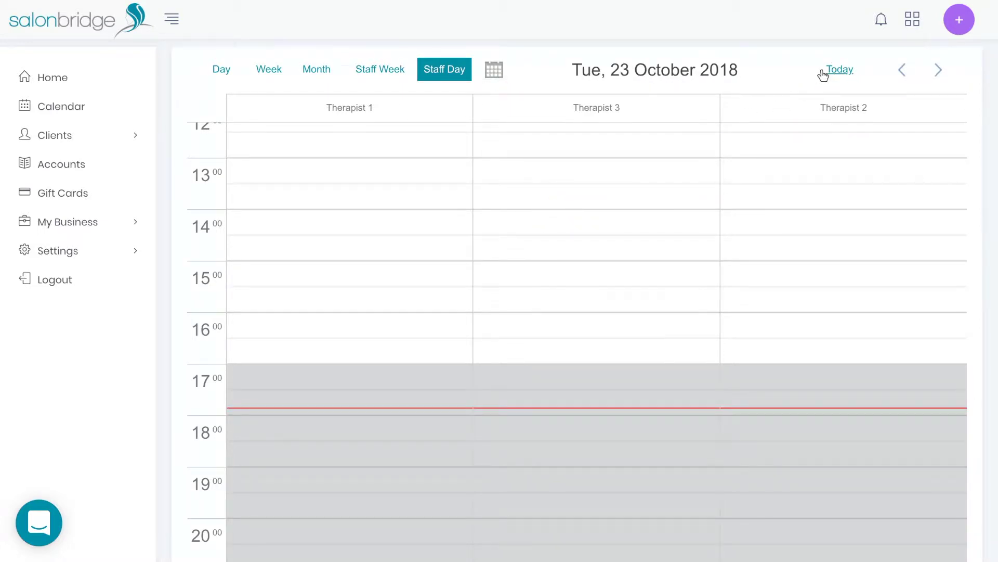
Step: Start a 13:00 appointment for Therapist 1 with the existing client and a Gents Cut
left_click(429, 159)
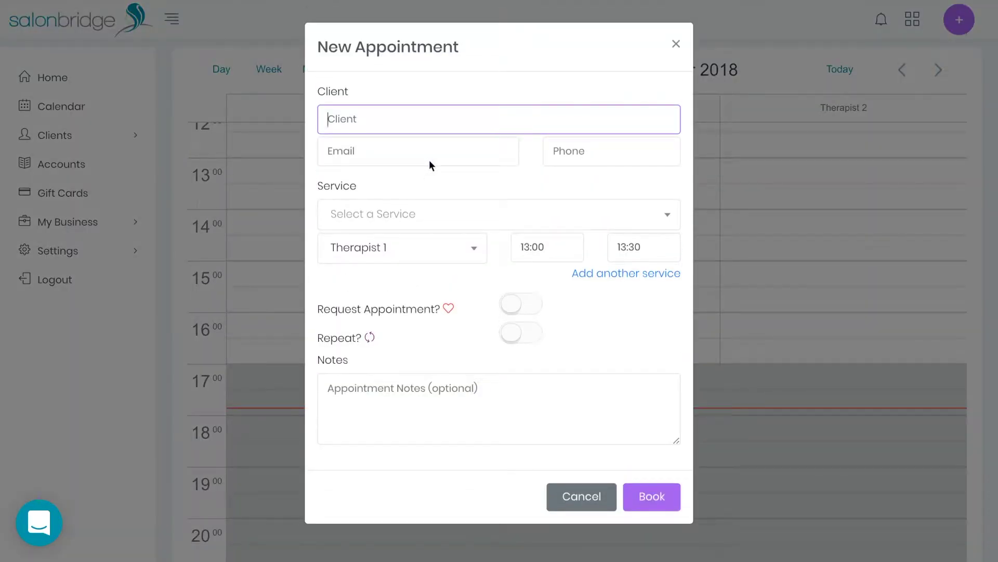
left_click(433, 148)
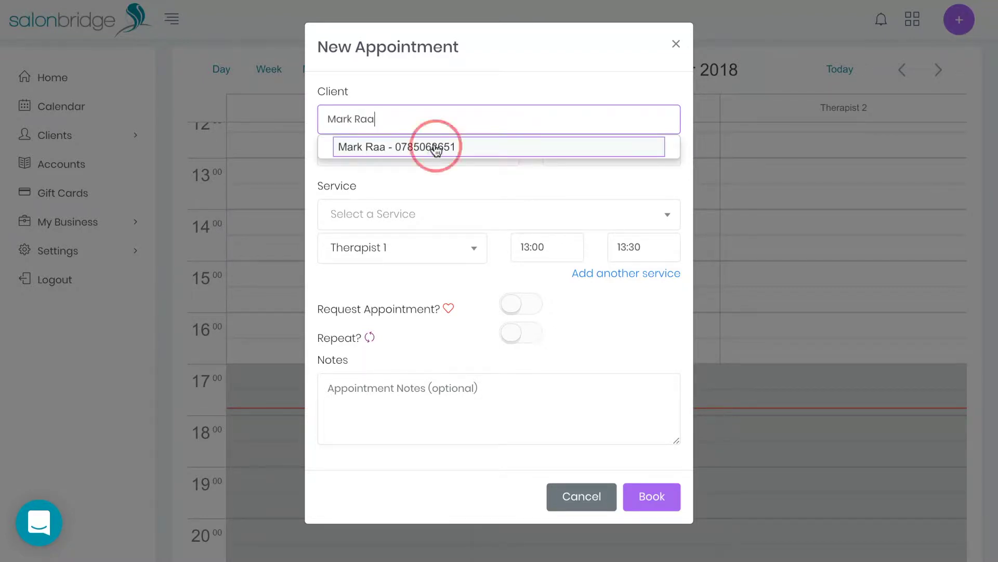
left_click(426, 210)
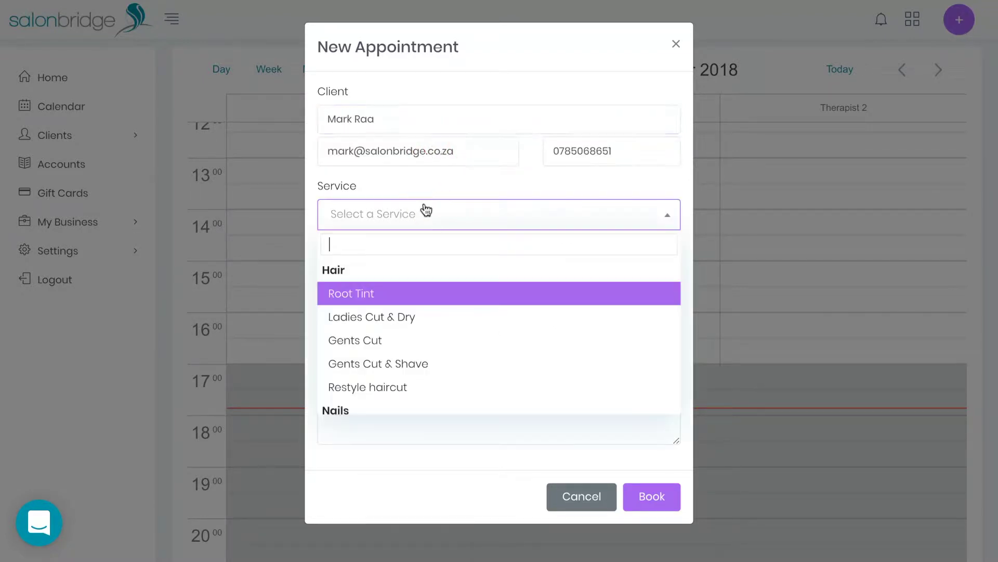
left_click(371, 340)
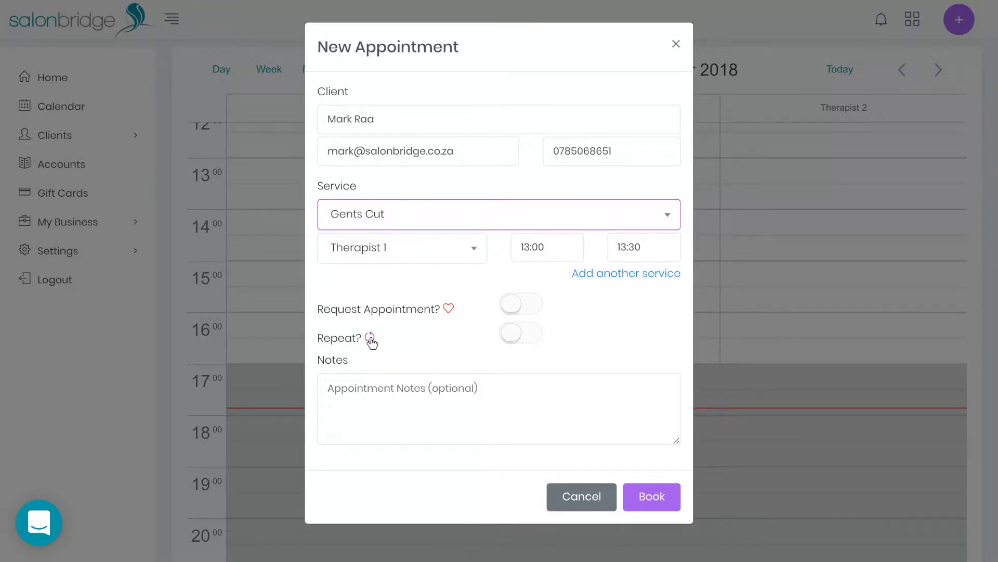
Step: Flag the appointment as requested and leave it non-repeating
left_click(515, 307)
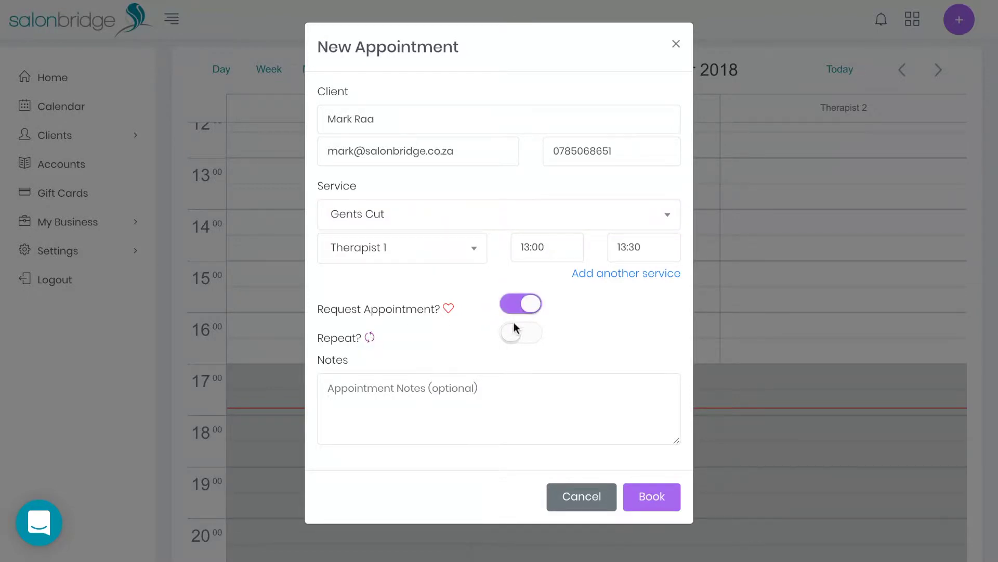
left_click(514, 336)
left_click(489, 366)
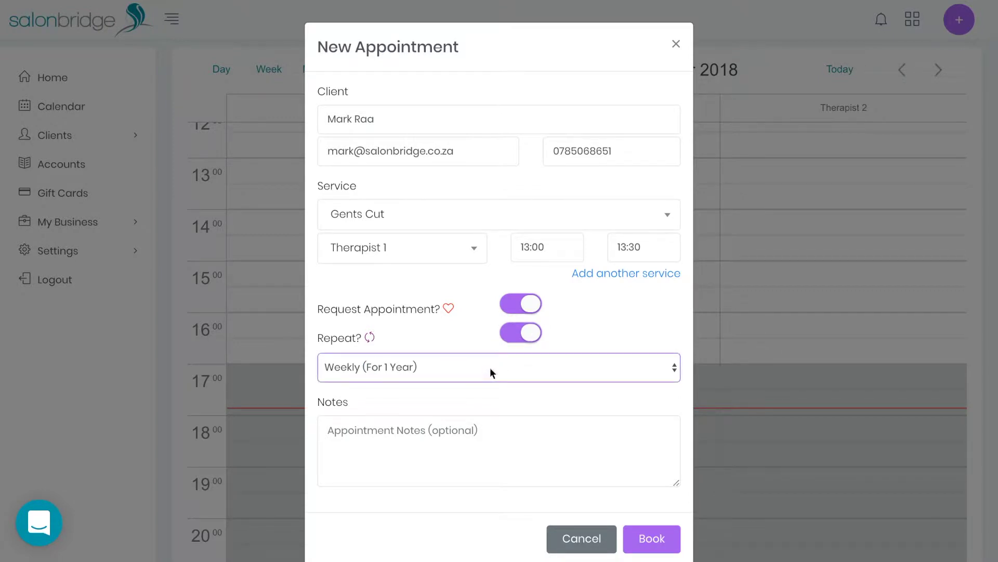
left_click(531, 332)
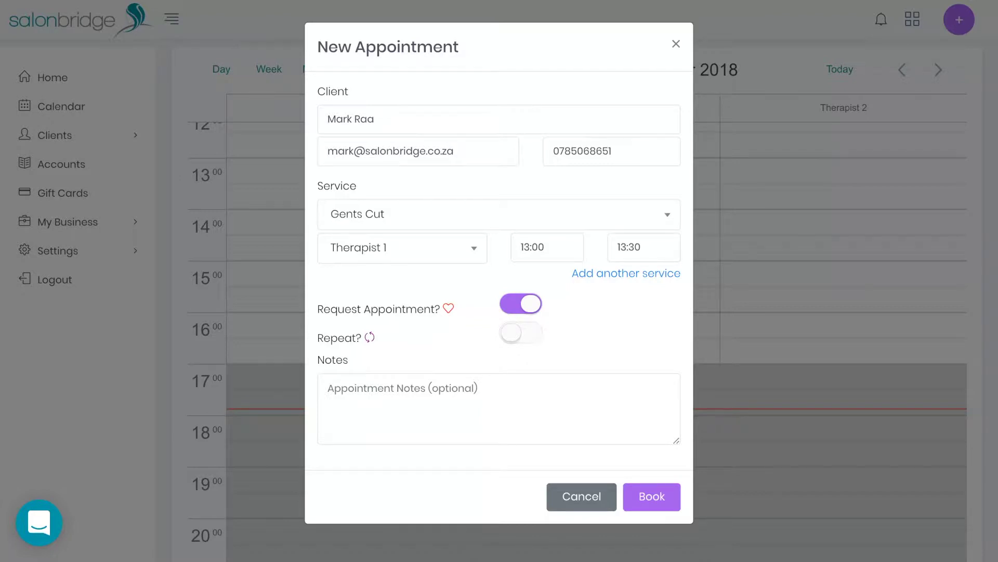
Step: Book the 13:00 Gents Cut, move it to 14:00–14:30, and view its appointment details
left_click(648, 495)
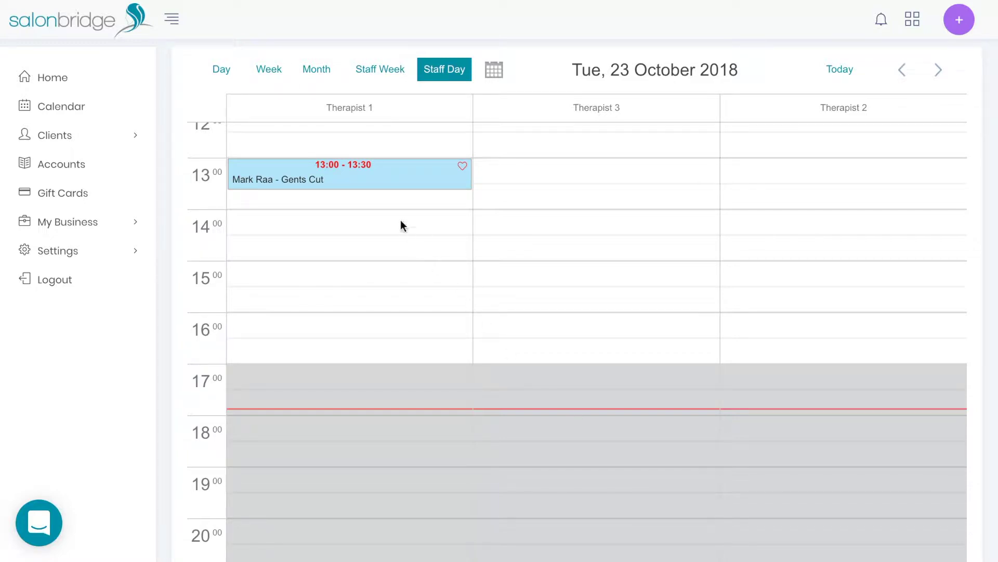
left_click_drag(350, 173, 406, 211)
left_click(498, 367)
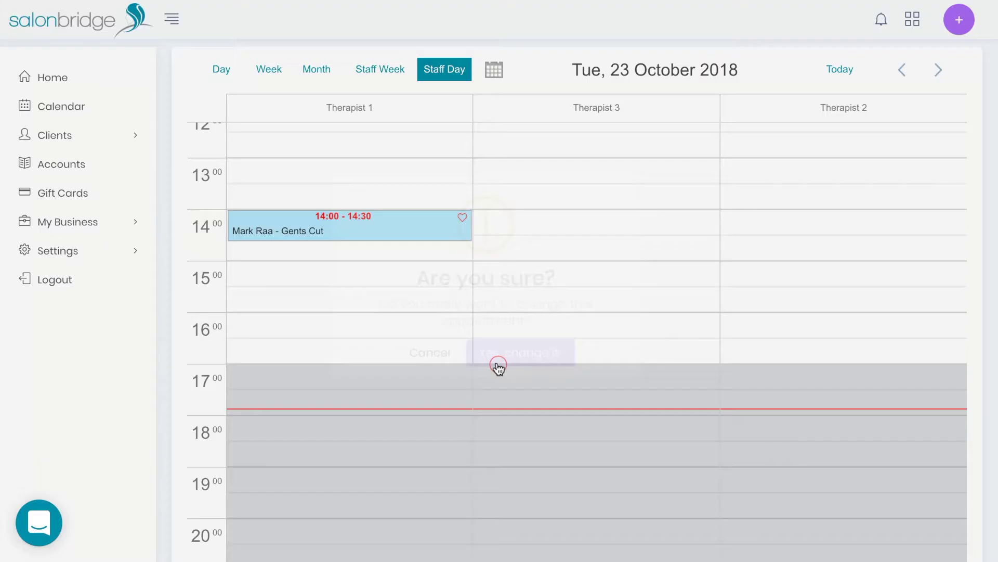
left_click(349, 226)
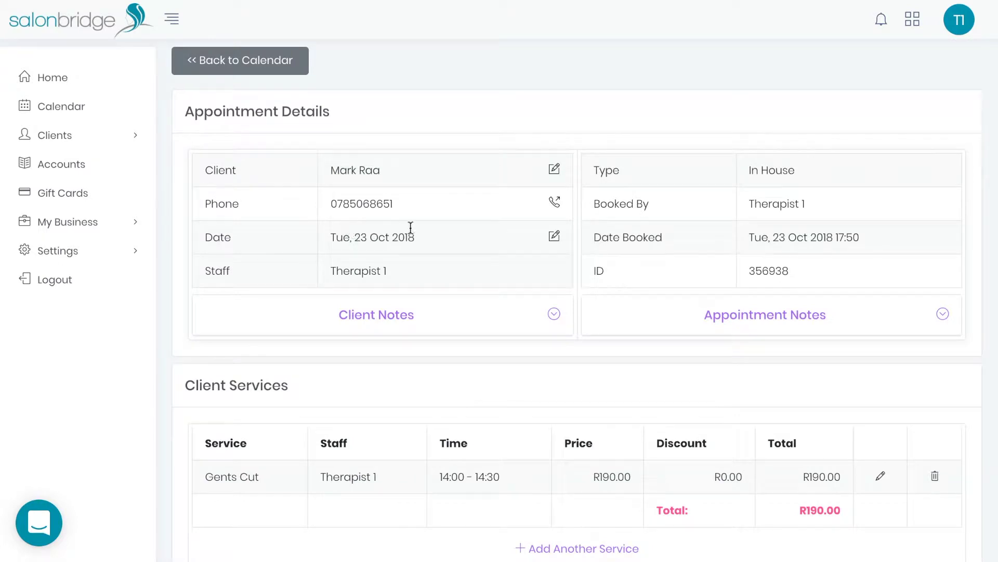
Step: Discard an edit to the appointment date and return to the calendar
left_click(554, 237)
left_click(550, 278)
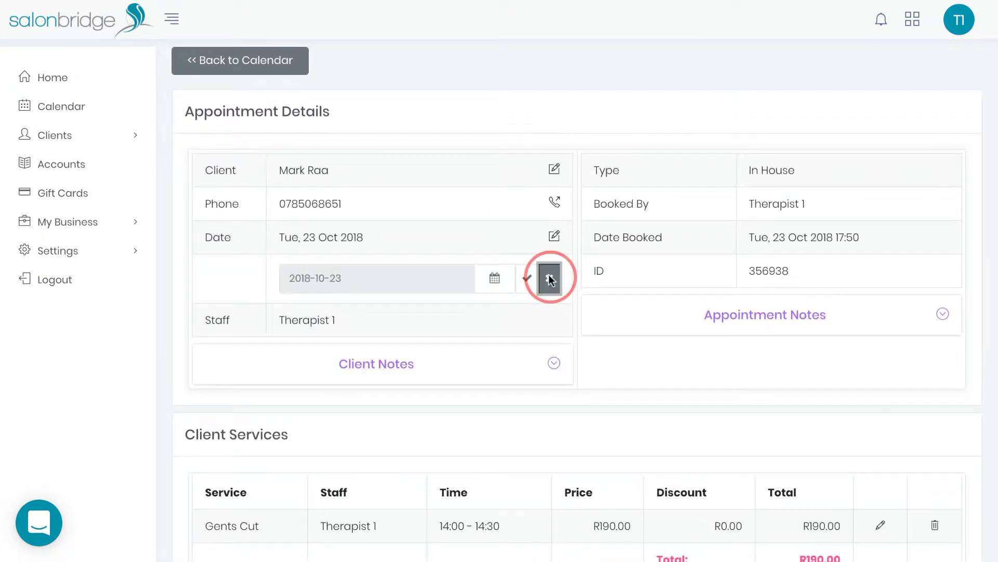
scroll(488, 342, "down", 2)
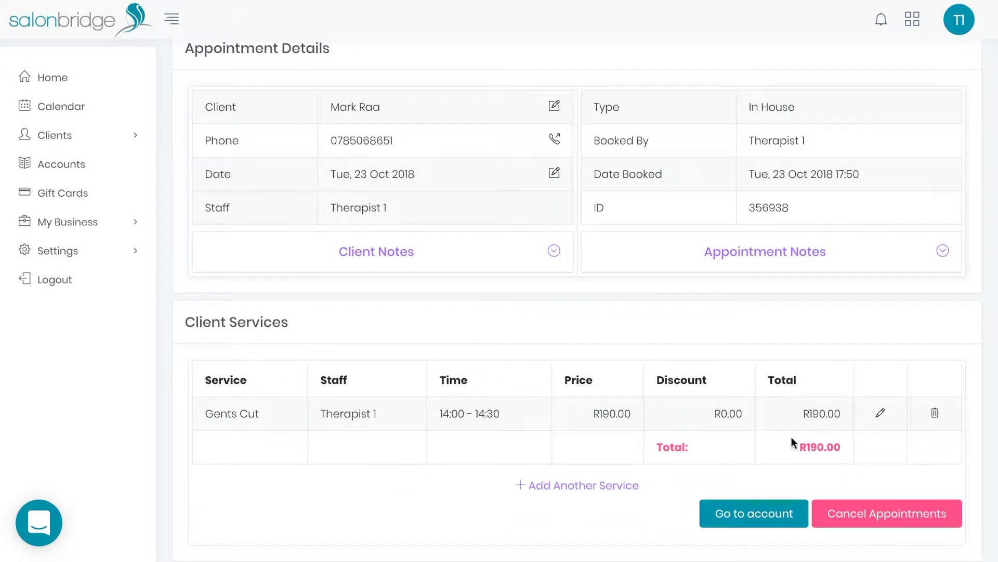
scroll(732, 422, "up", 2)
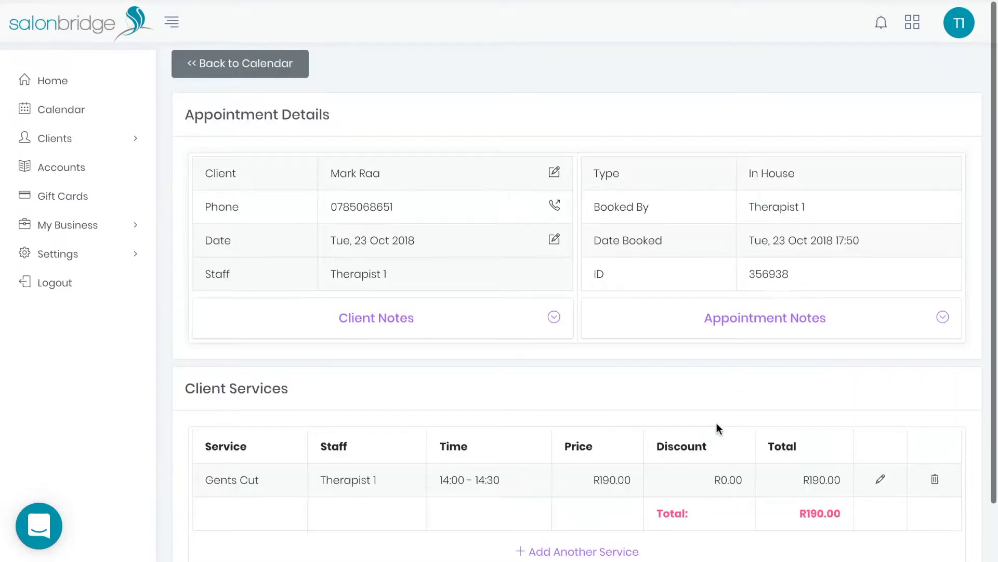
left_click(268, 71)
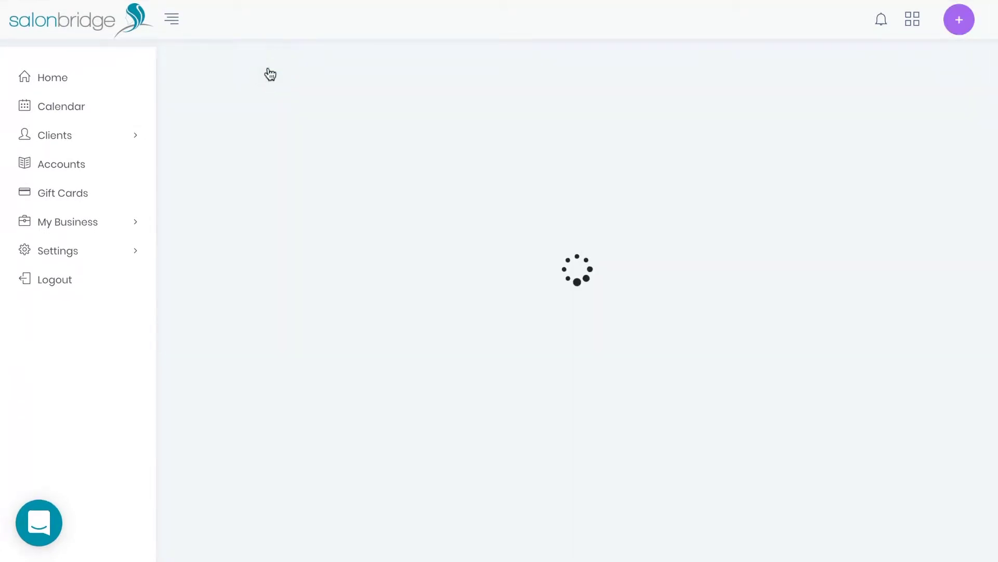
Step: Cancel the 14:00 Gents Cut appointment from its details page
scroll(323, 295, "down", 4)
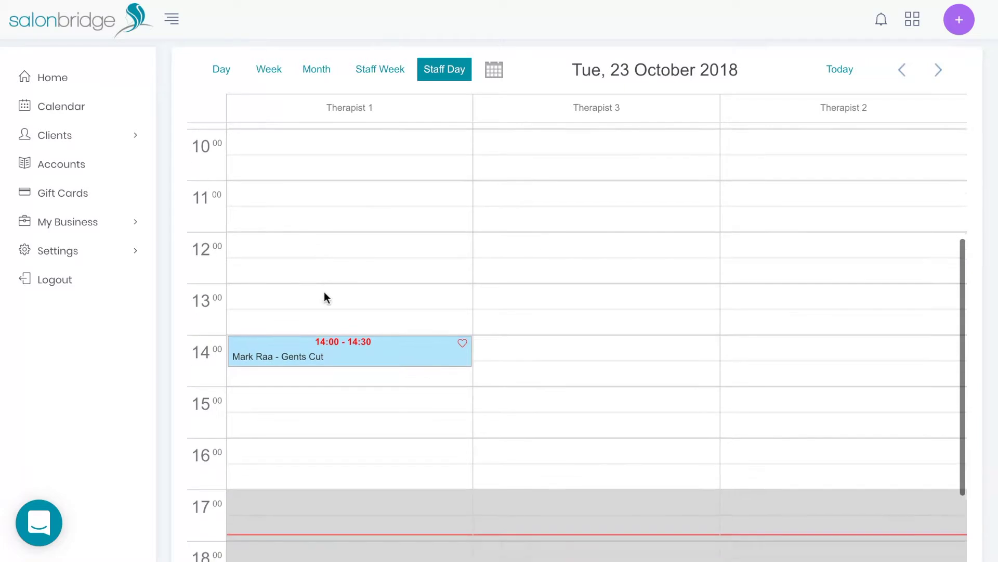
right_click(322, 344)
left_click(362, 396)
left_click(439, 377)
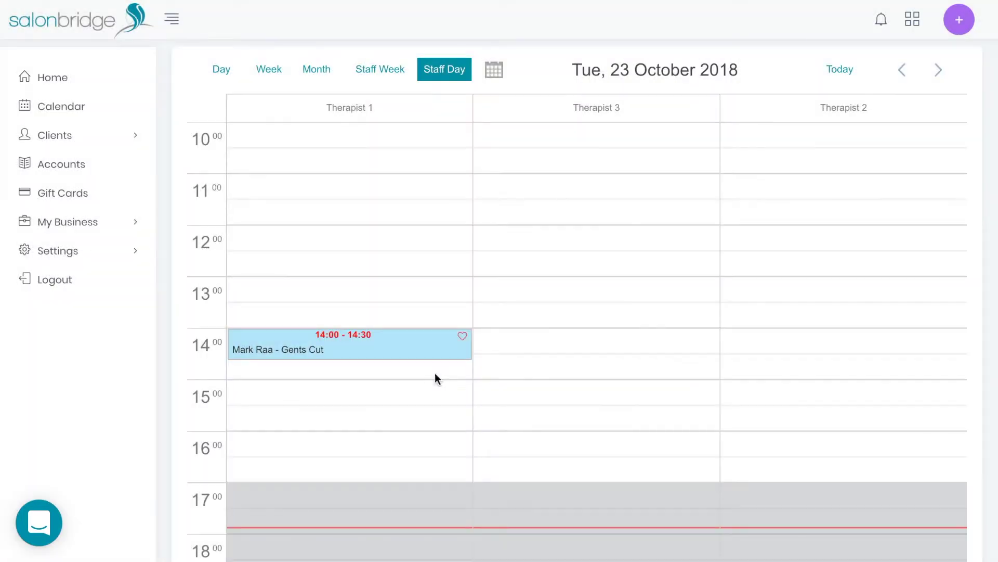
left_click(369, 347)
scroll(623, 317, "down", 1)
left_click(880, 526)
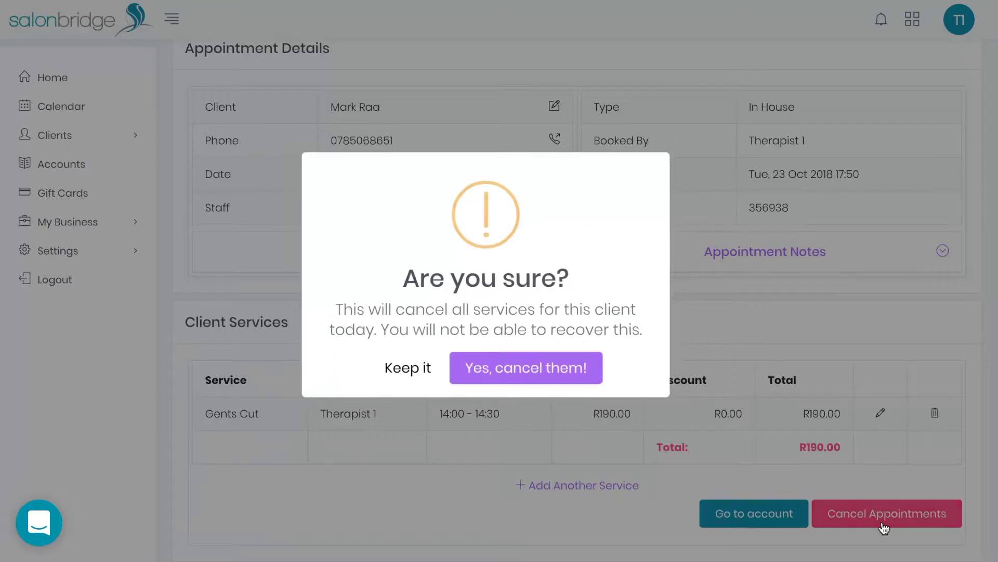
left_click(546, 370)
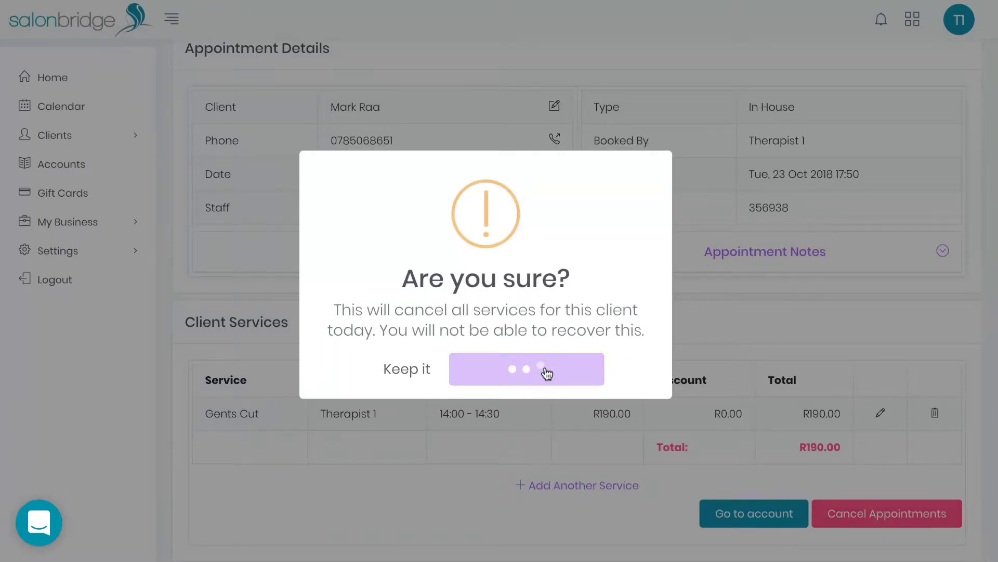
scroll(546, 374, "down", 3)
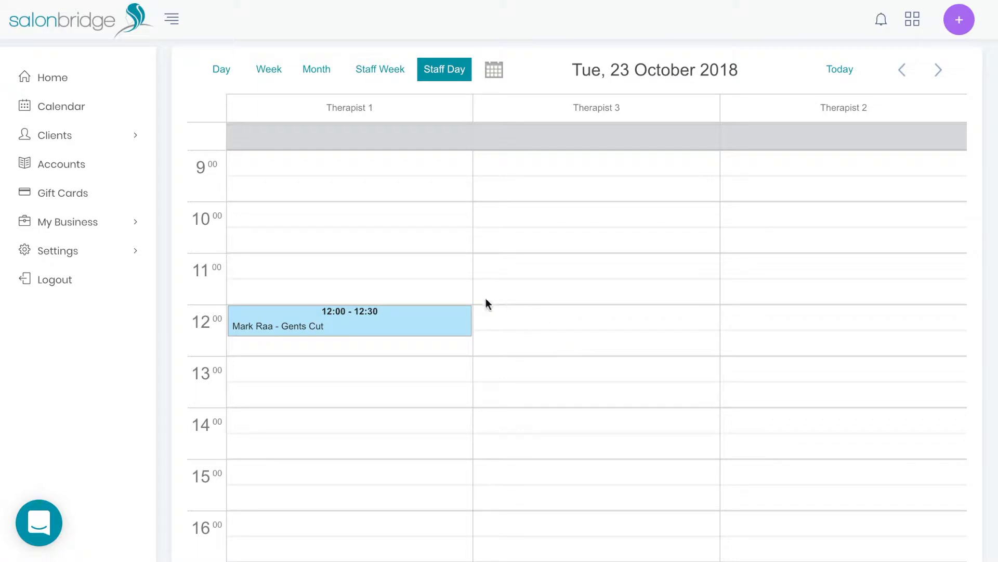
Step: Apply a 10% discount (R19.00) to the 12:00 Gents Cut, lowering it to R171.00
left_click(352, 323)
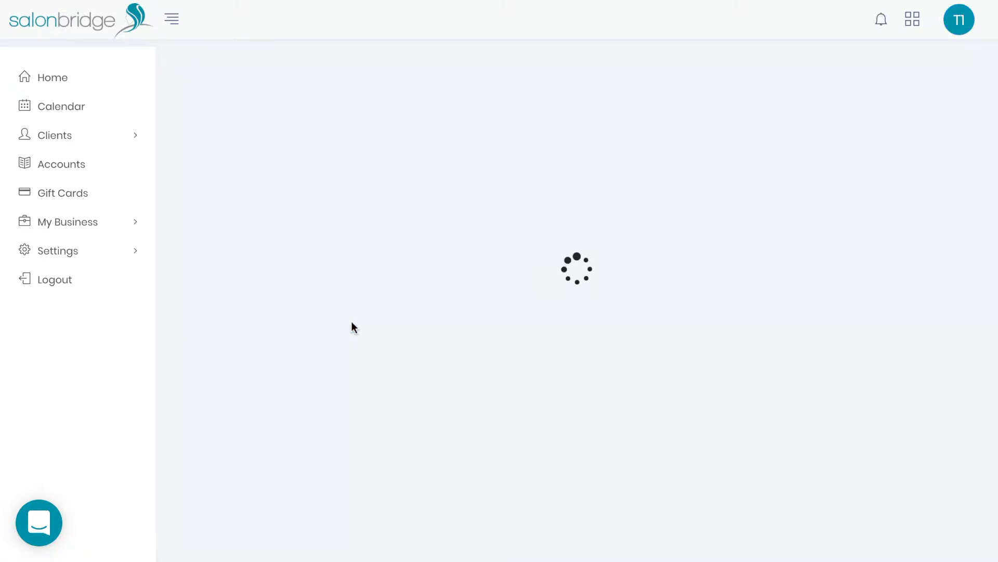
scroll(648, 354, "down", 1)
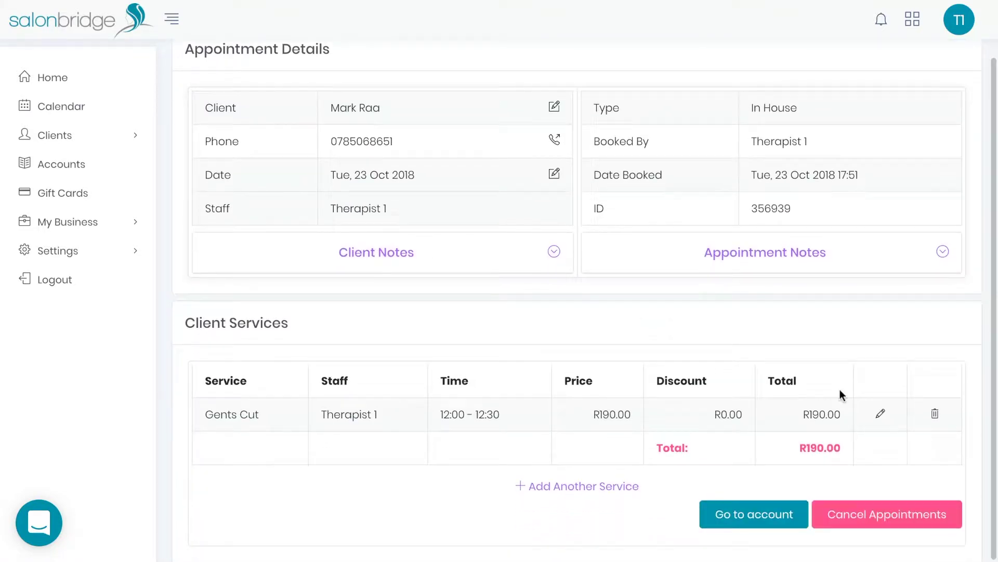
left_click(881, 416)
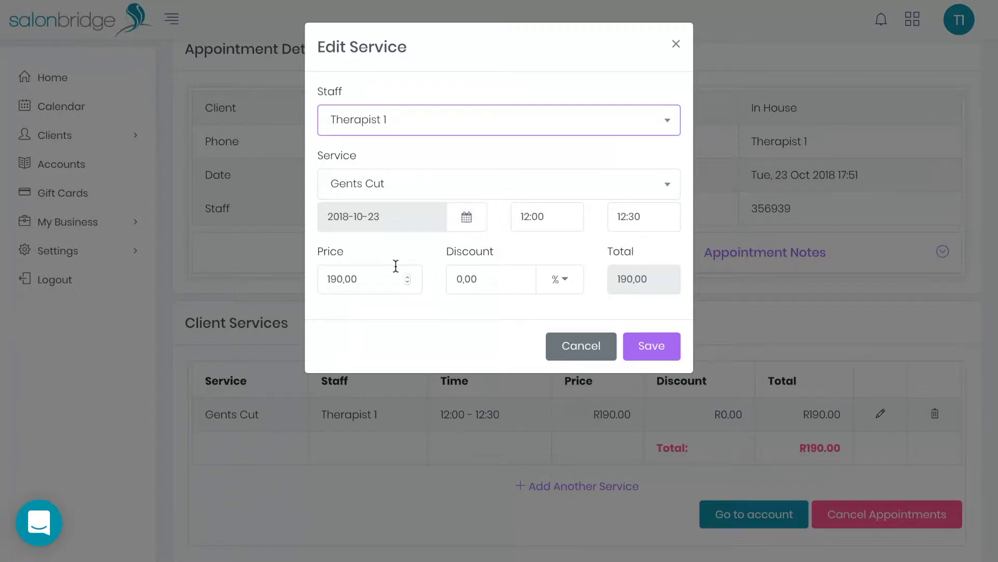
left_click(566, 287)
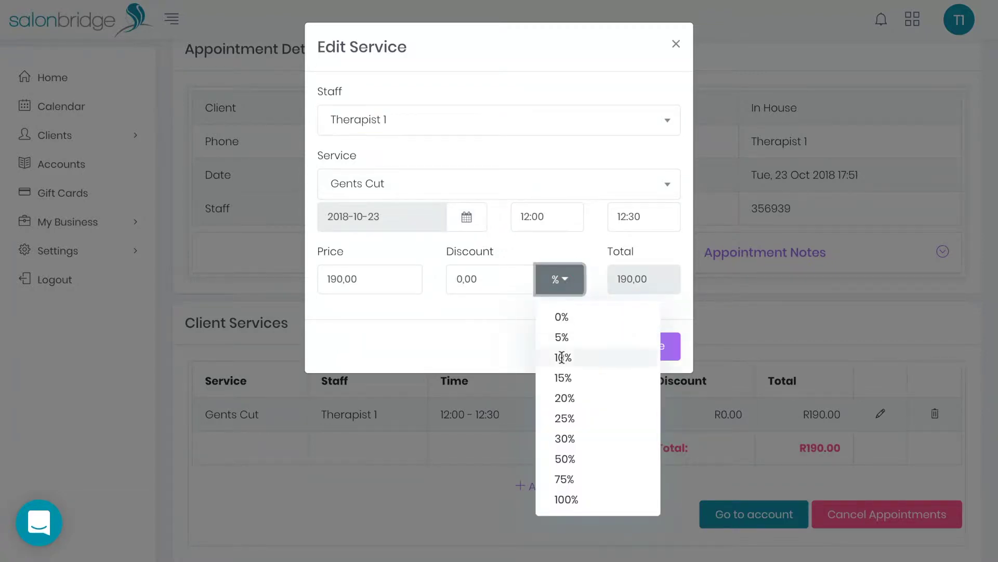
left_click(563, 357)
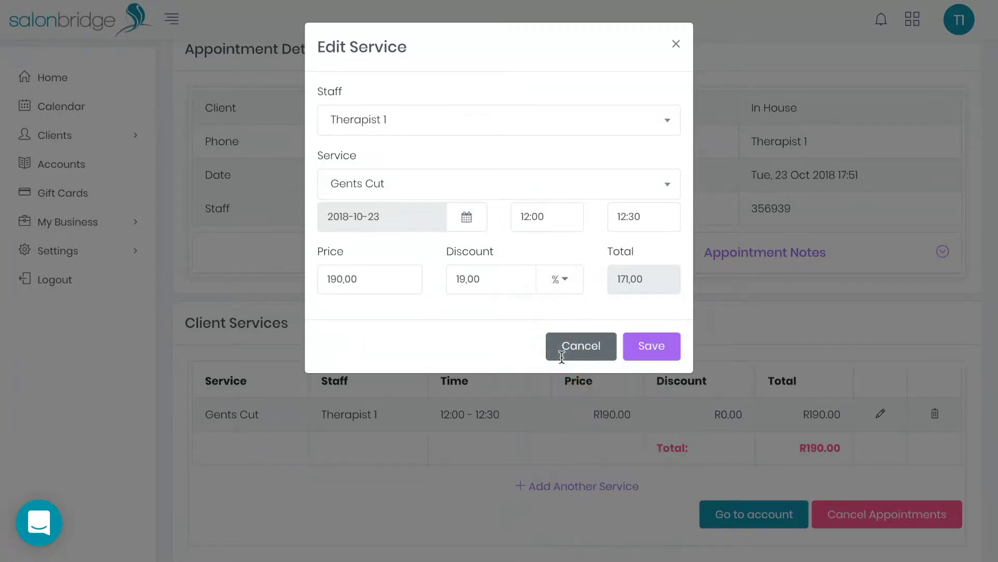
left_click(646, 347)
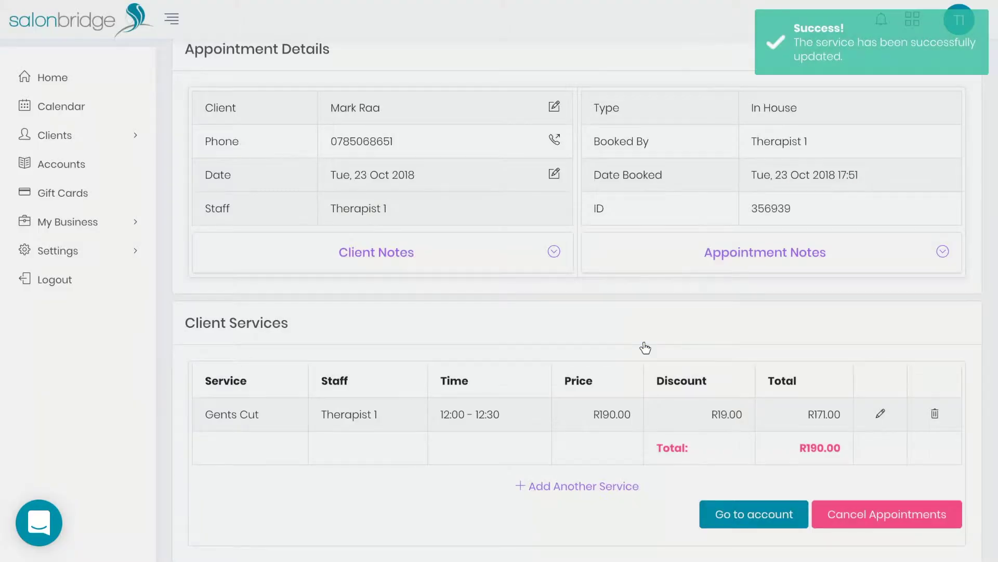
scroll(645, 347, "down", 1)
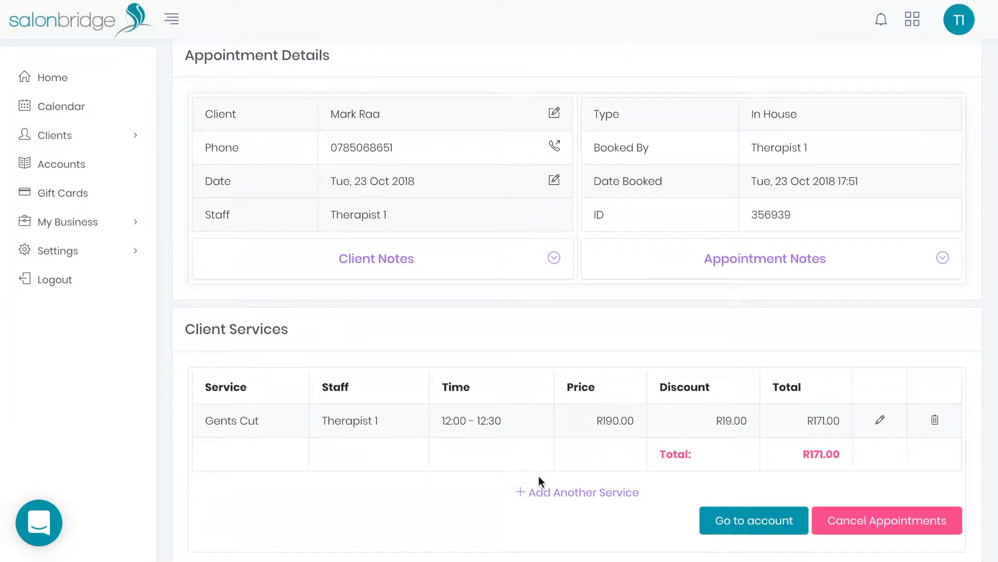
Step: Add a second Gents Cut with Therapist 3 at 0% discount to the appointment
left_click(560, 493)
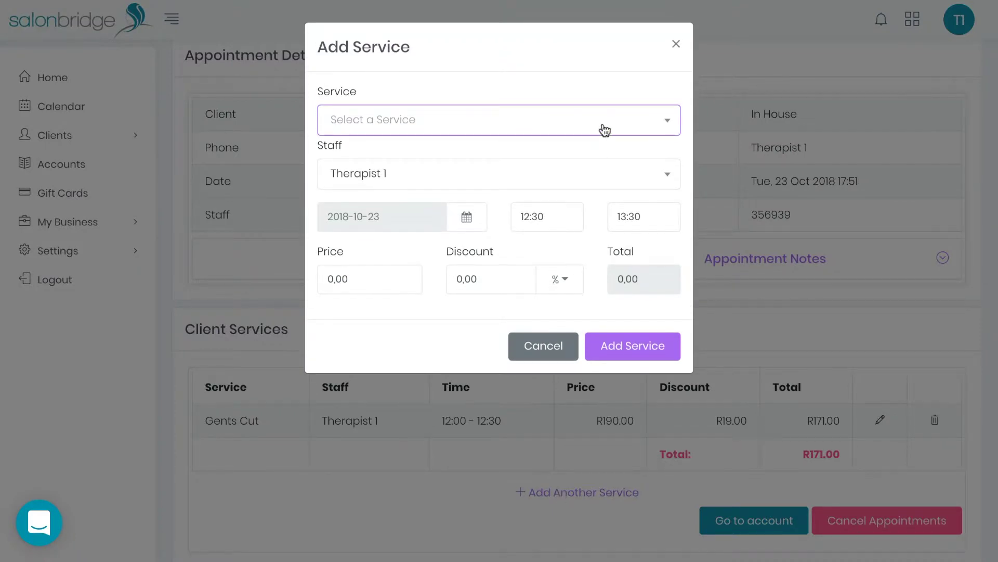
left_click(603, 129)
left_click(453, 246)
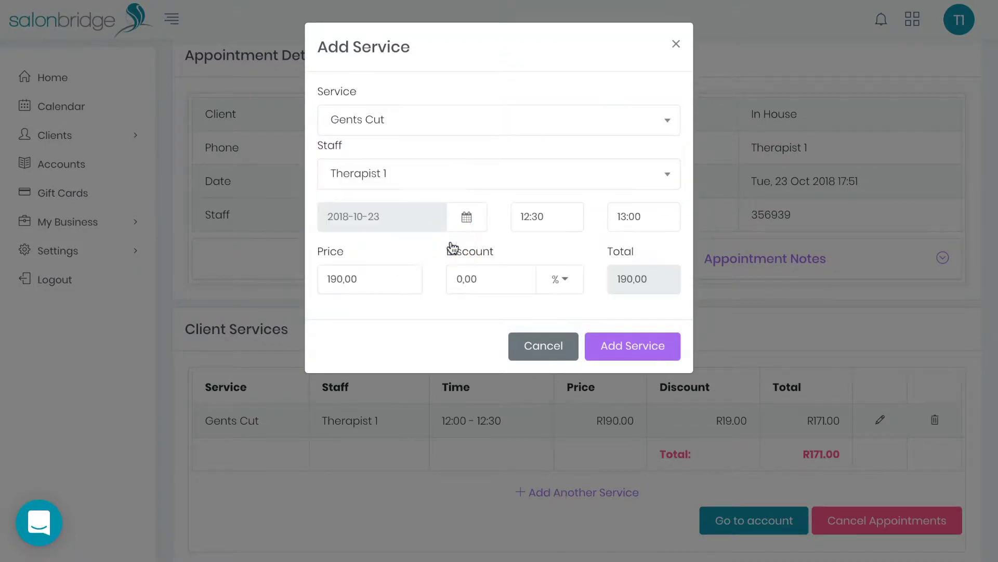
left_click(483, 179)
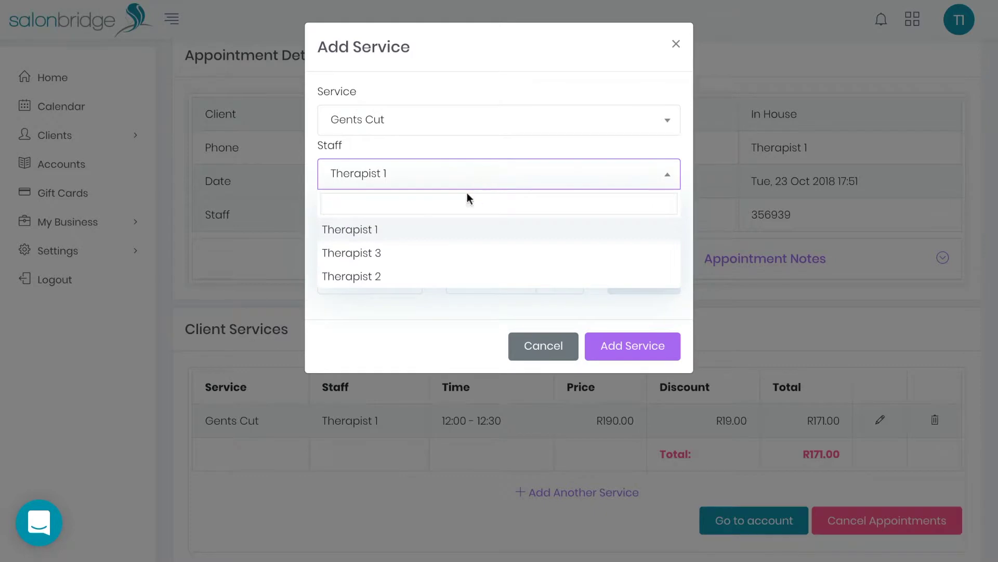
left_click(421, 259)
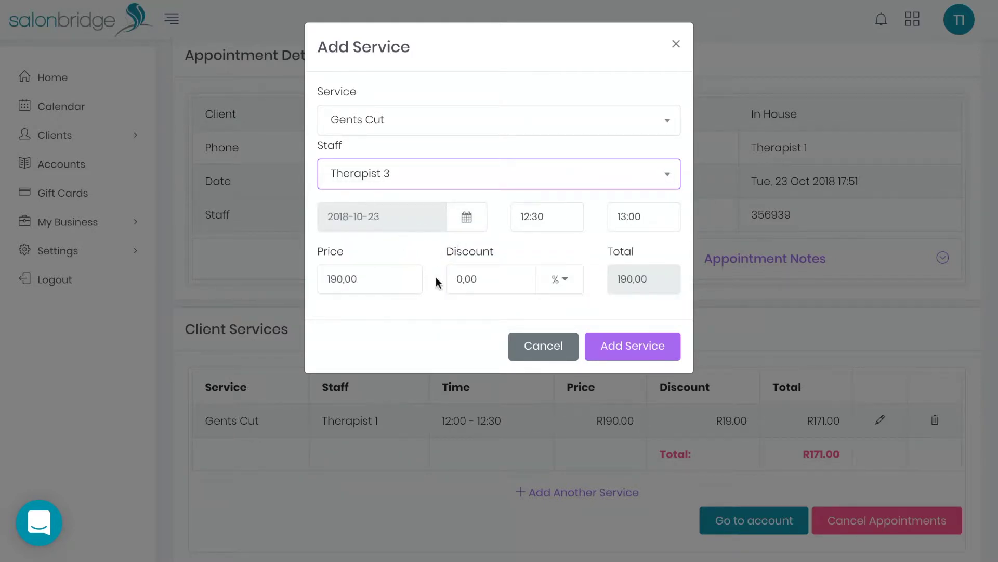
left_click(557, 279)
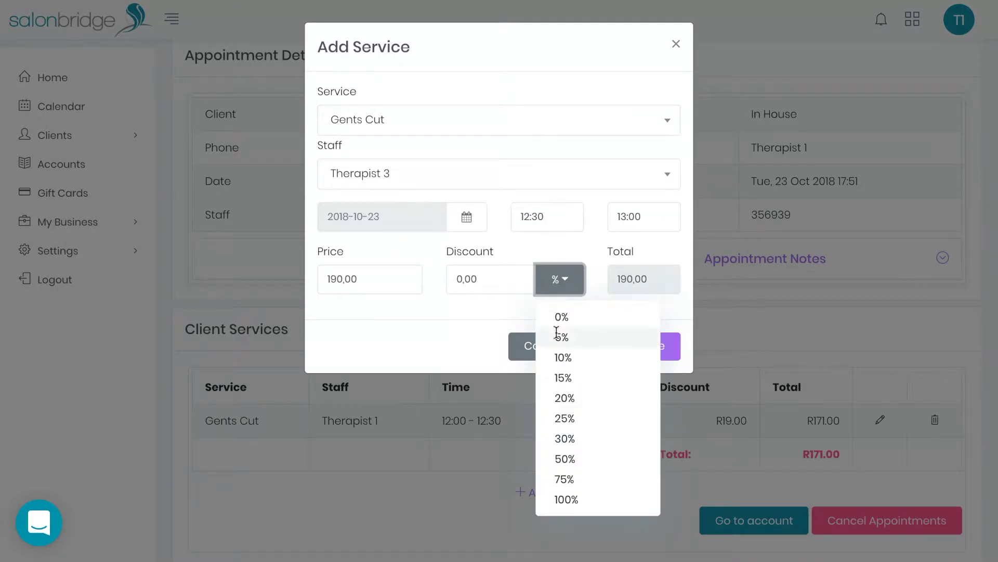
left_click(566, 317)
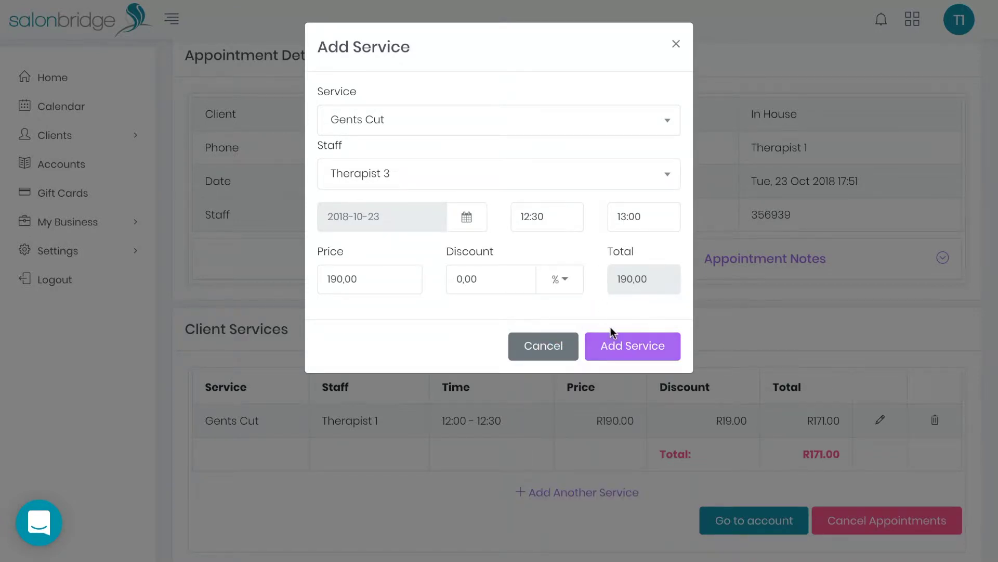
left_click(616, 346)
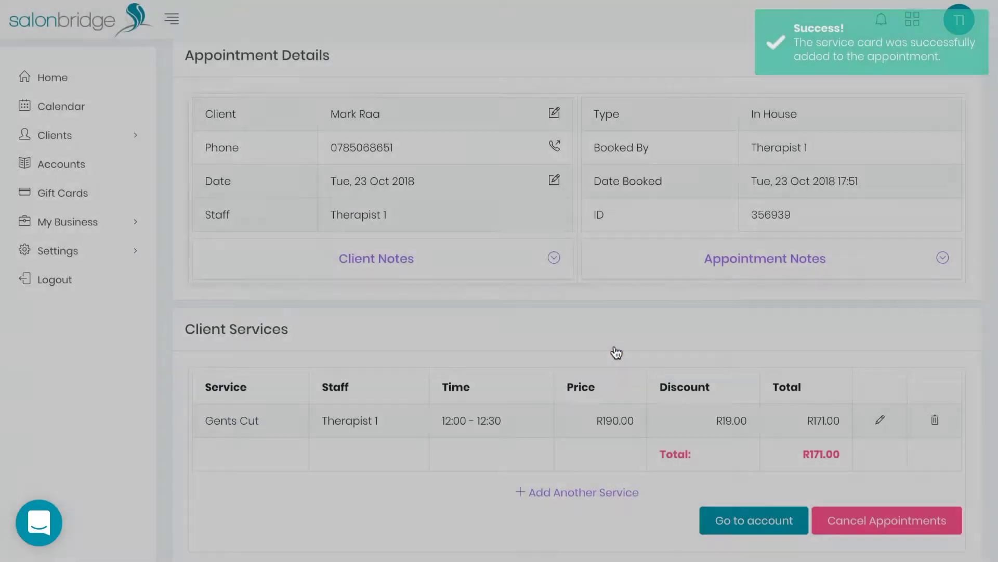
scroll(616, 353, "down", 2)
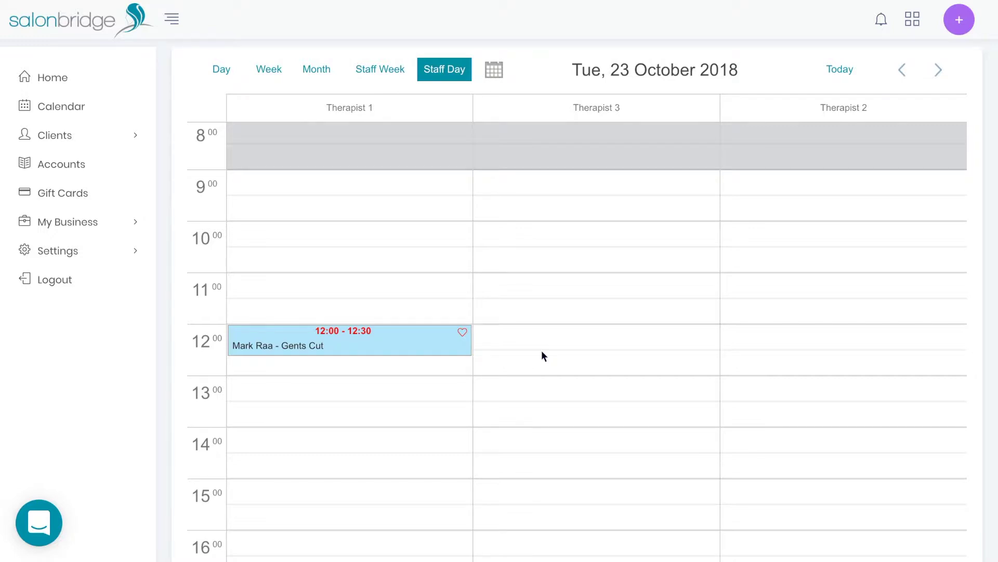
Step: Open the 12:00 Gents Cut's billing account, showing R190.00 owed
left_click(351, 343)
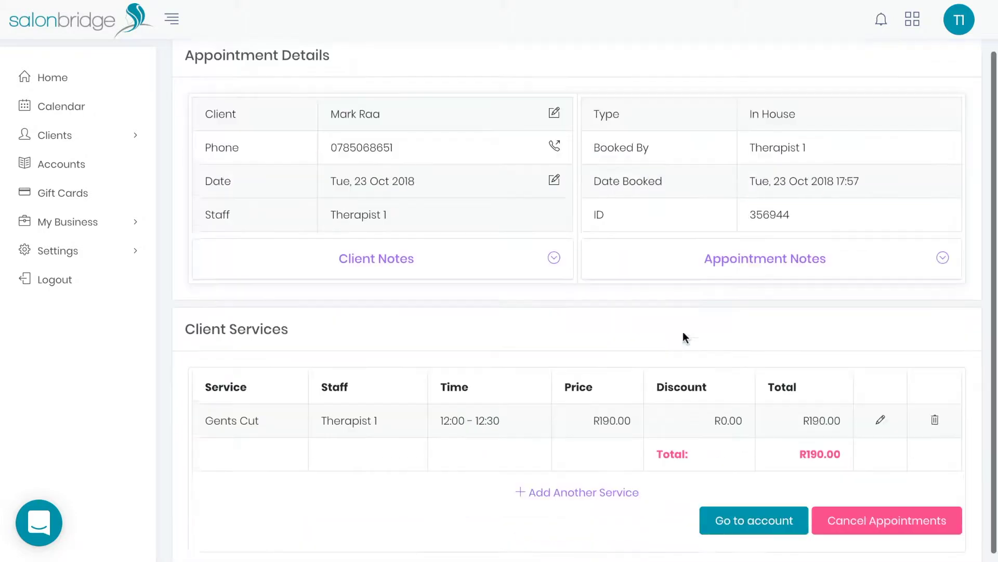
left_click(736, 508)
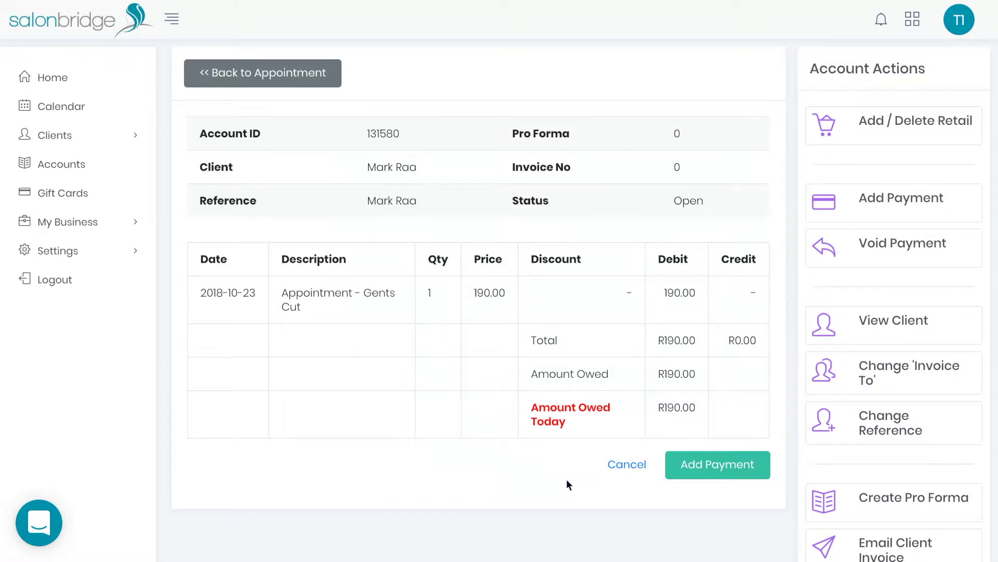
Step: Record a R209.00 credit card payment including a 10% tip for Therapist 1
left_click(716, 467)
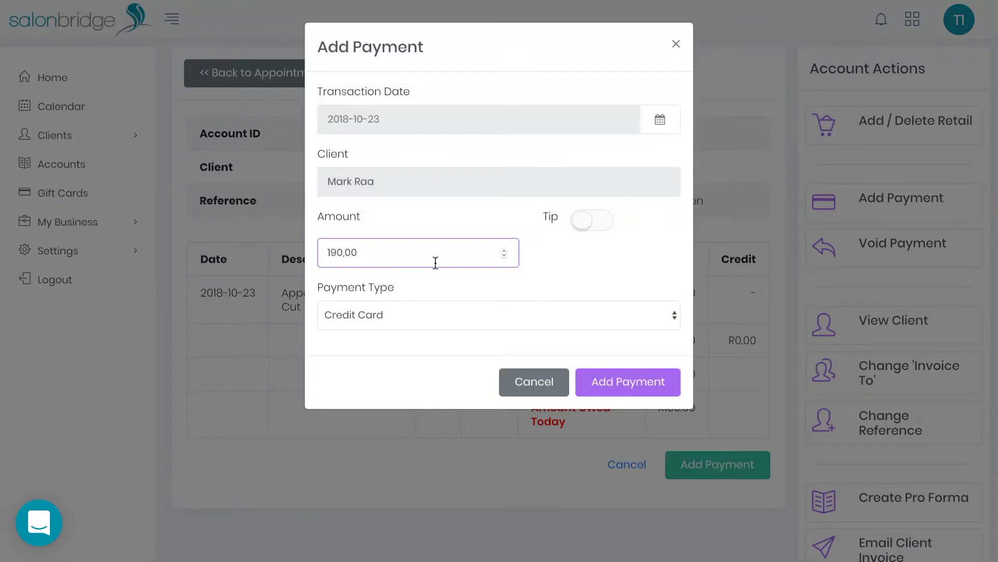
left_click(596, 223)
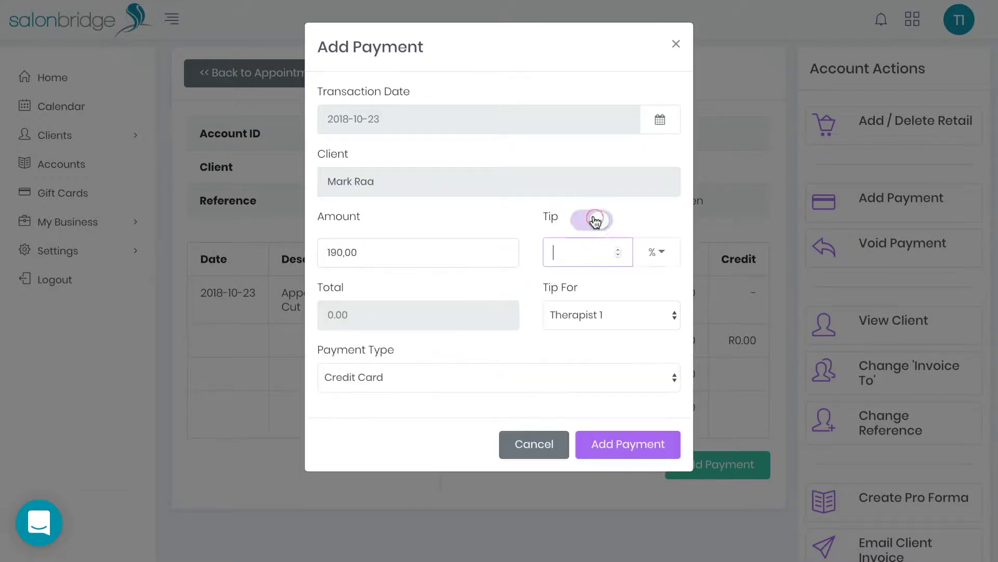
left_click(656, 252)
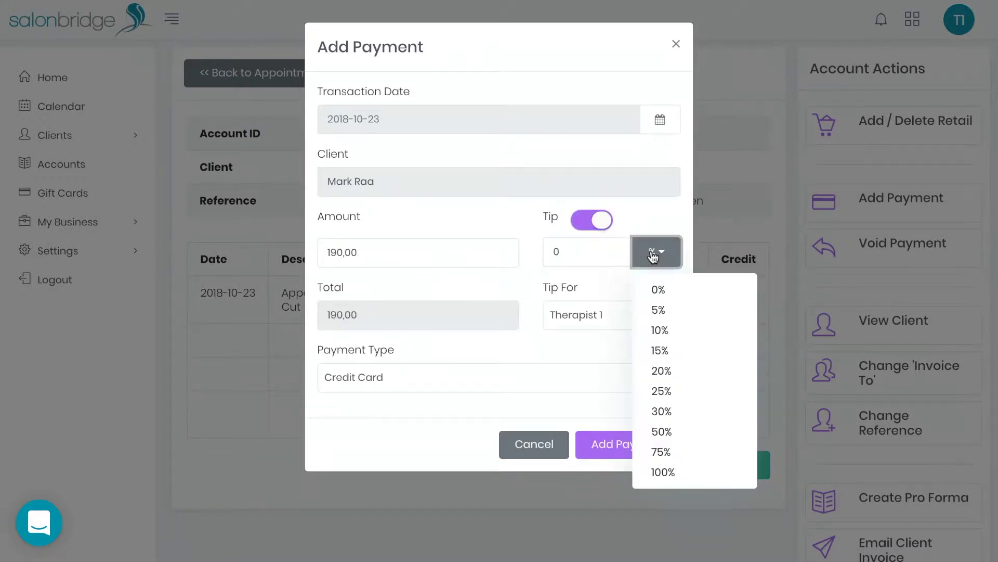
left_click(660, 331)
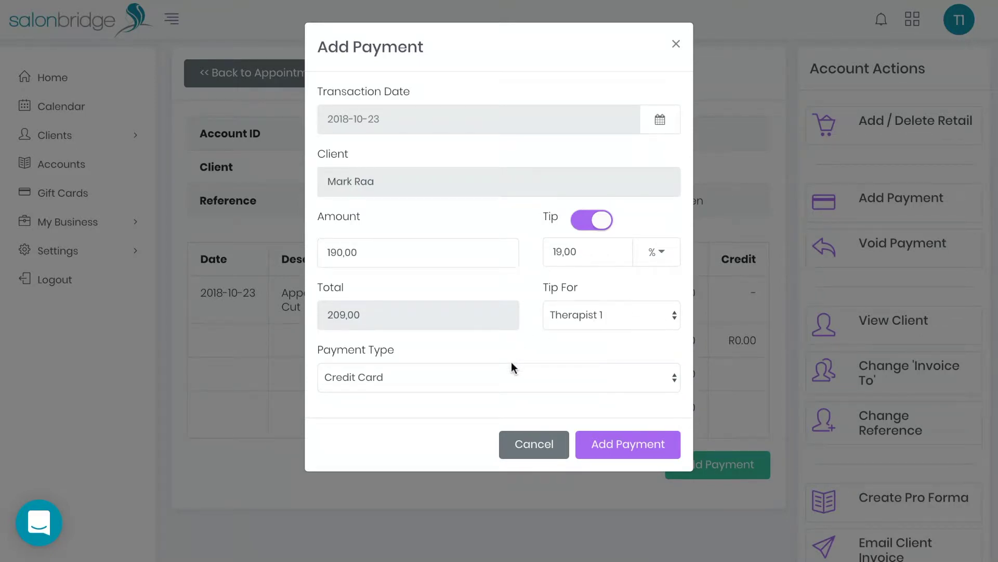
left_click(611, 444)
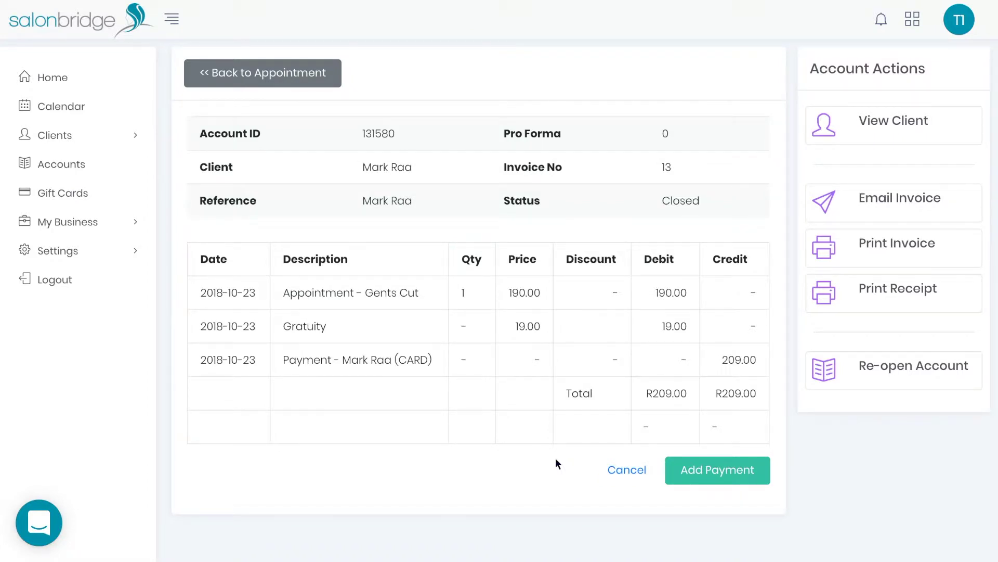
Step: Open the billing account for Therapist 3's 11:00 Ladies Cut & Dry, R450.00 owed
left_click(96, 111)
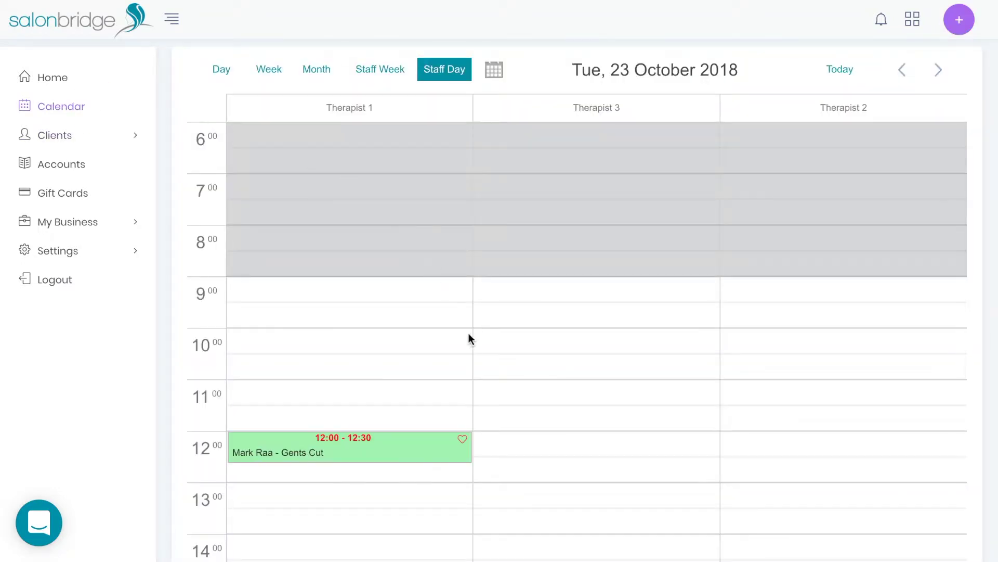
scroll(469, 338, "down", 1)
mouse_move(397, 391)
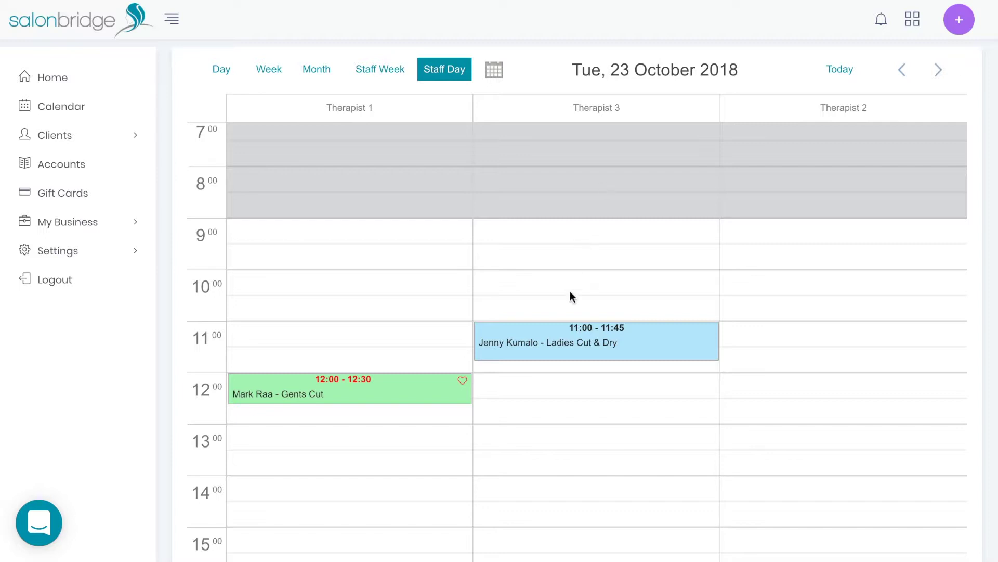
mouse_move(559, 339)
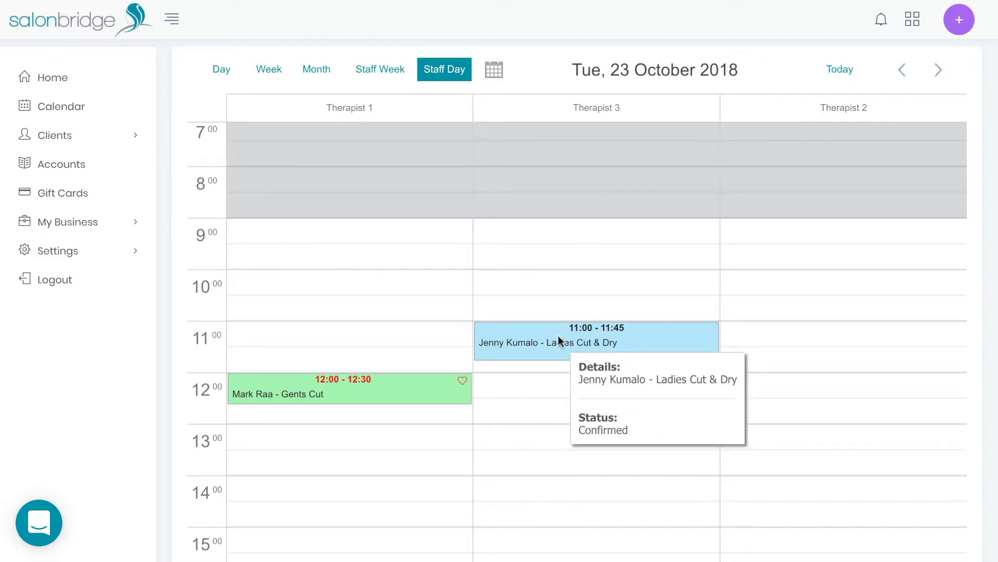
left_click(559, 337)
scroll(738, 385, "down", 1)
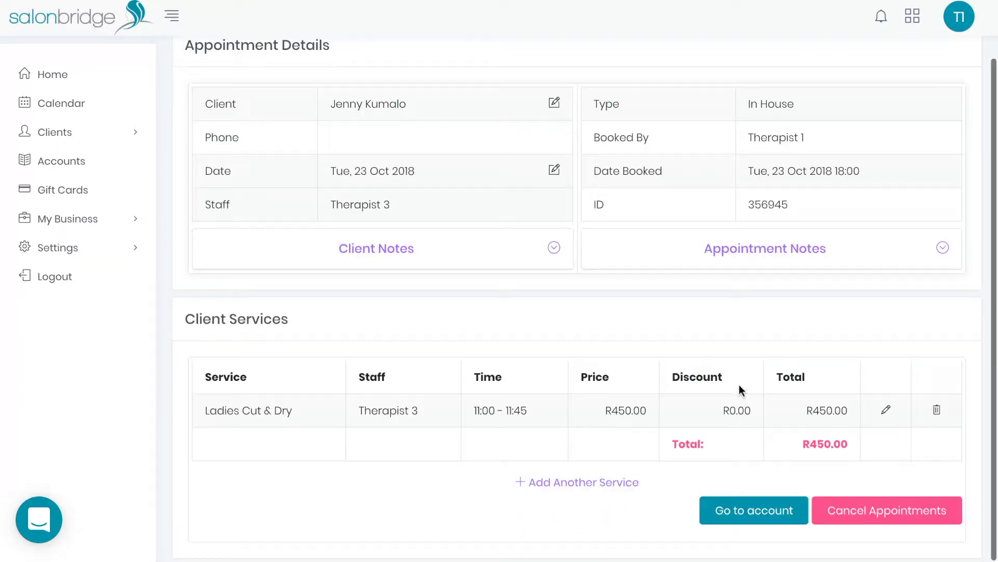
left_click(758, 515)
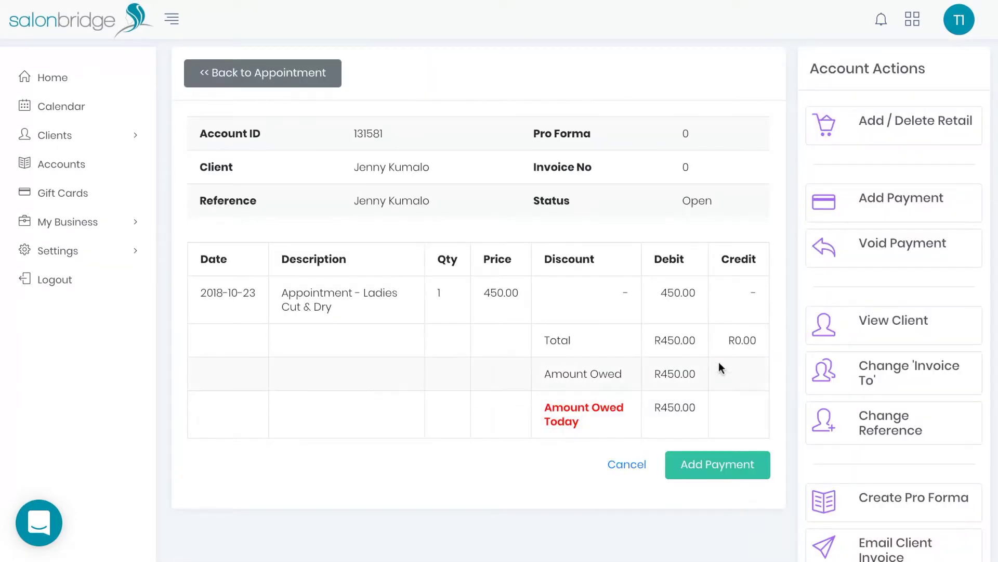
Step: Add one 2365684 - Blonde Shampoo at R250.00, bringing the account to R700.00
left_click(891, 122)
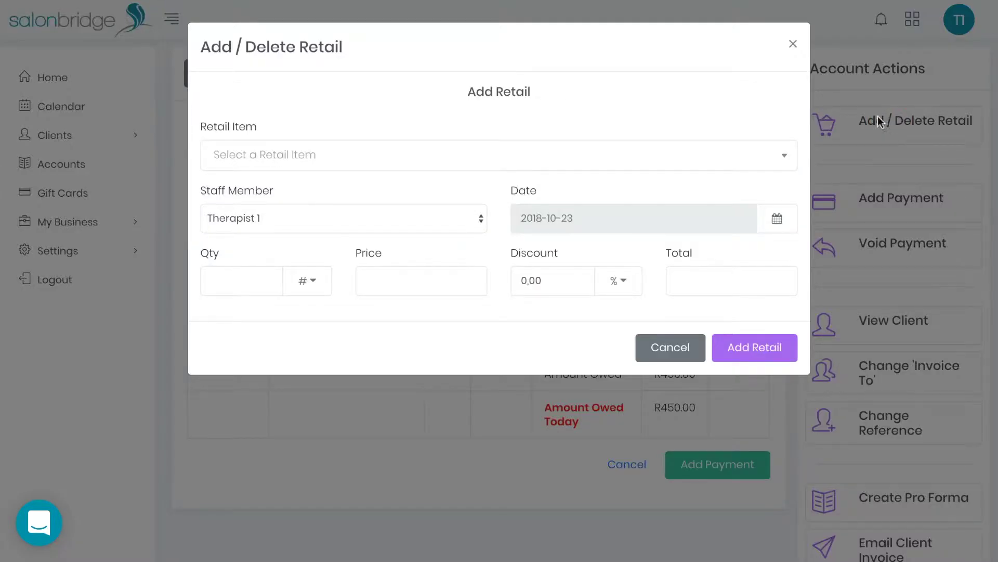
left_click(755, 153)
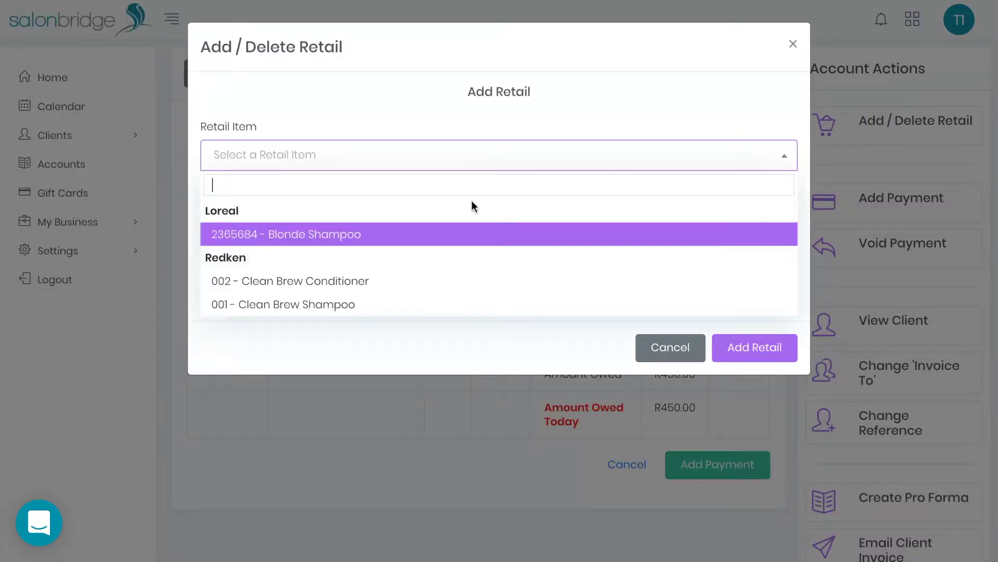
left_click(330, 234)
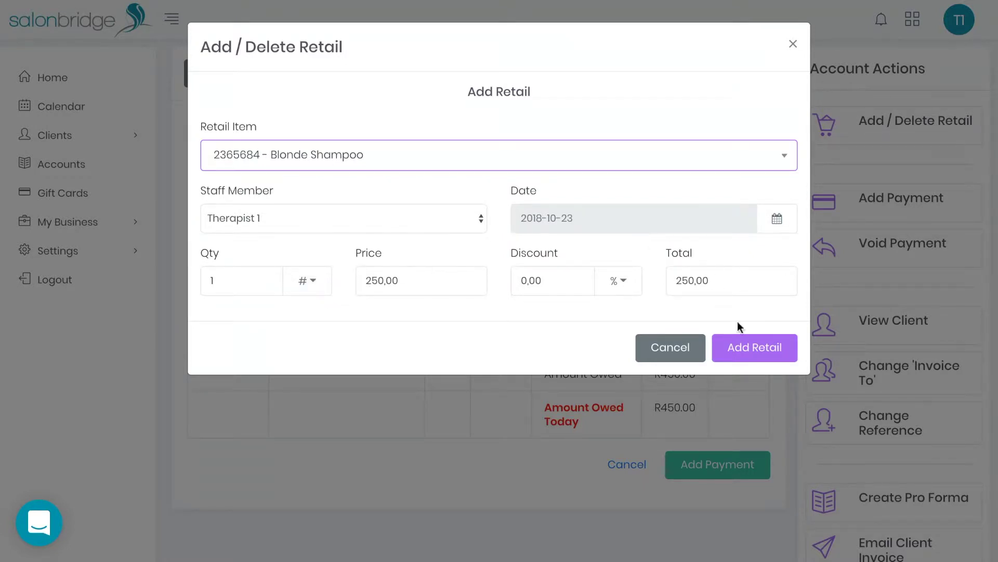
left_click(741, 348)
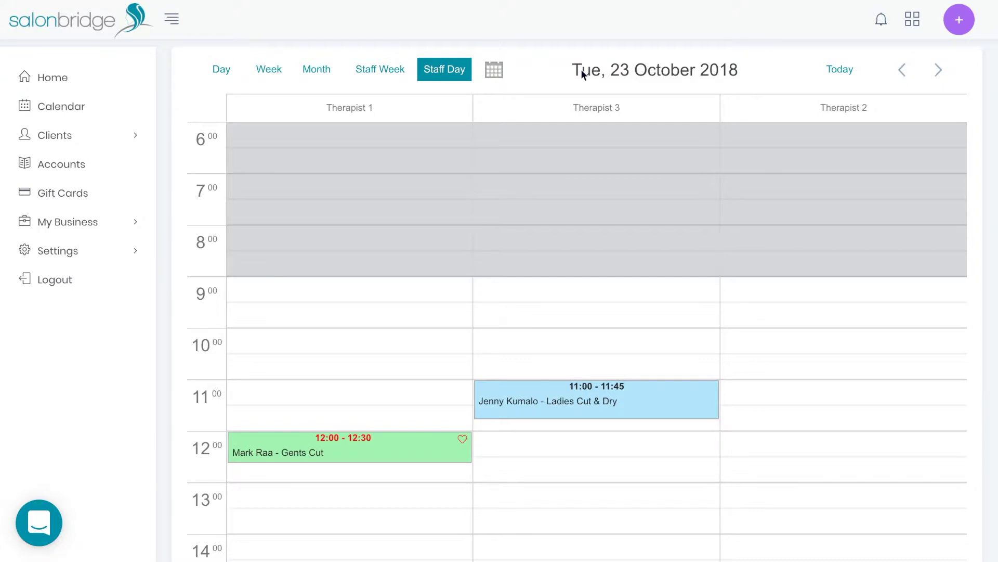
Step: Ring up one Blonde Shampoo (R250.00) for the existing client, credited to Therapist 1
left_click(515, 292)
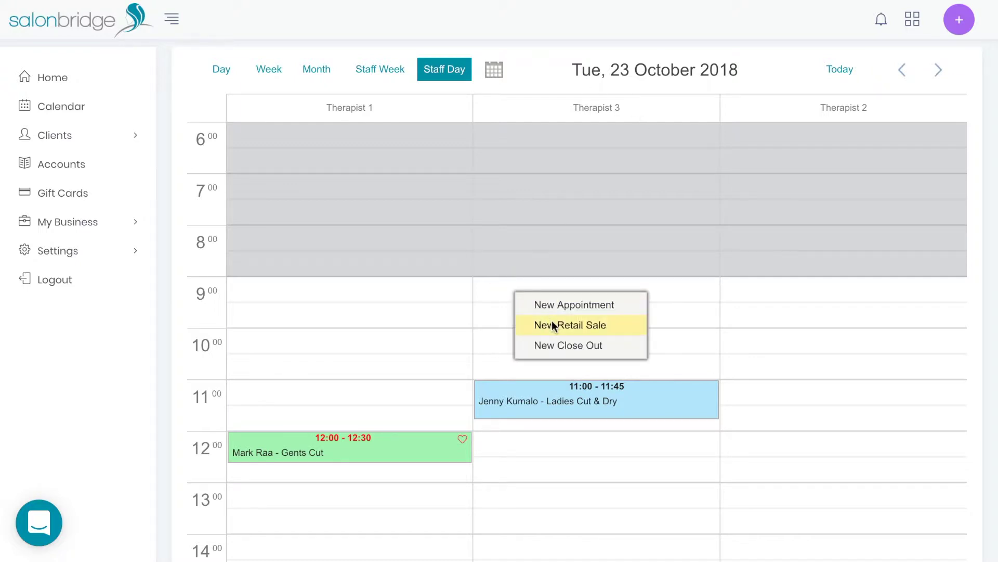
left_click(696, 60)
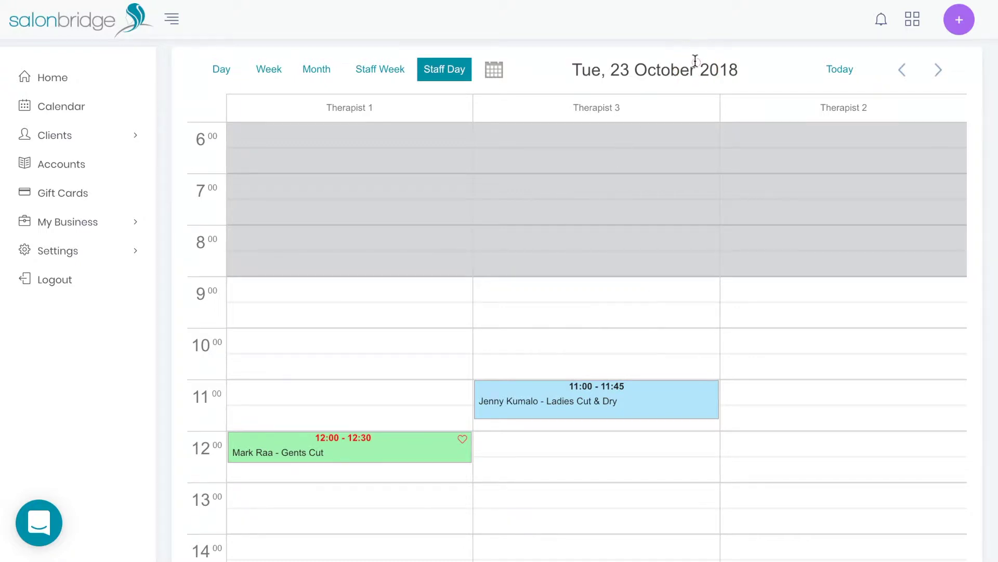
left_click(961, 21)
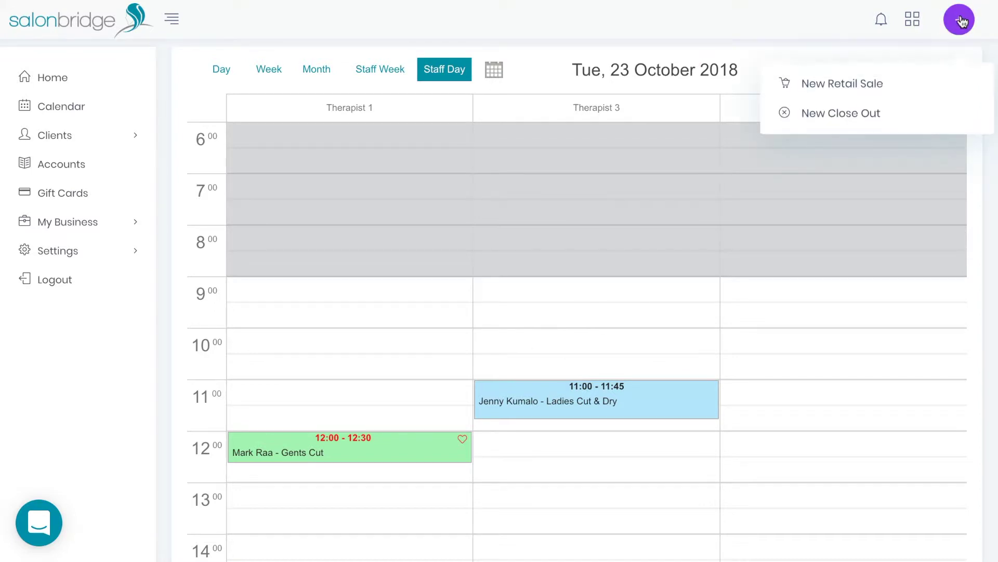
left_click(828, 88)
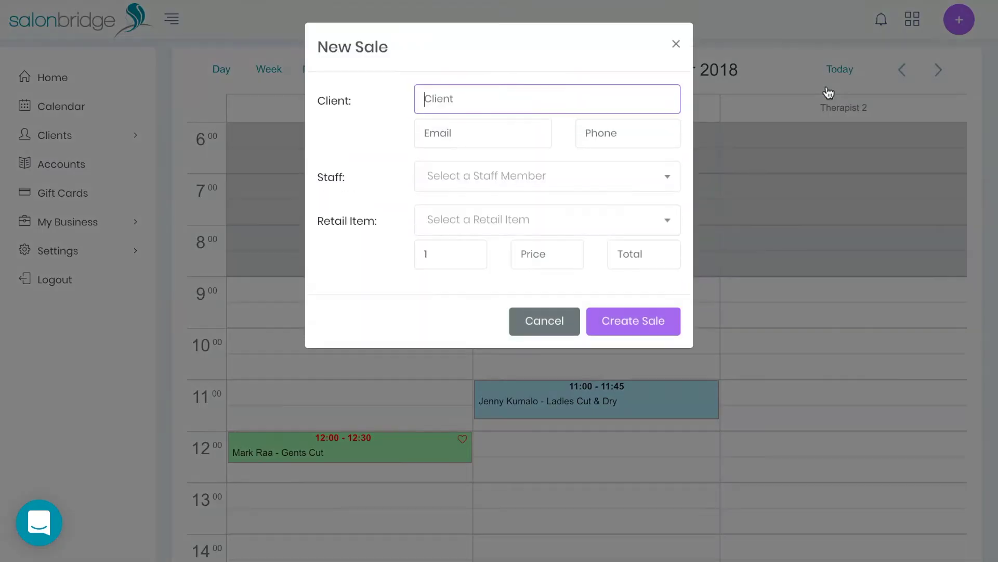
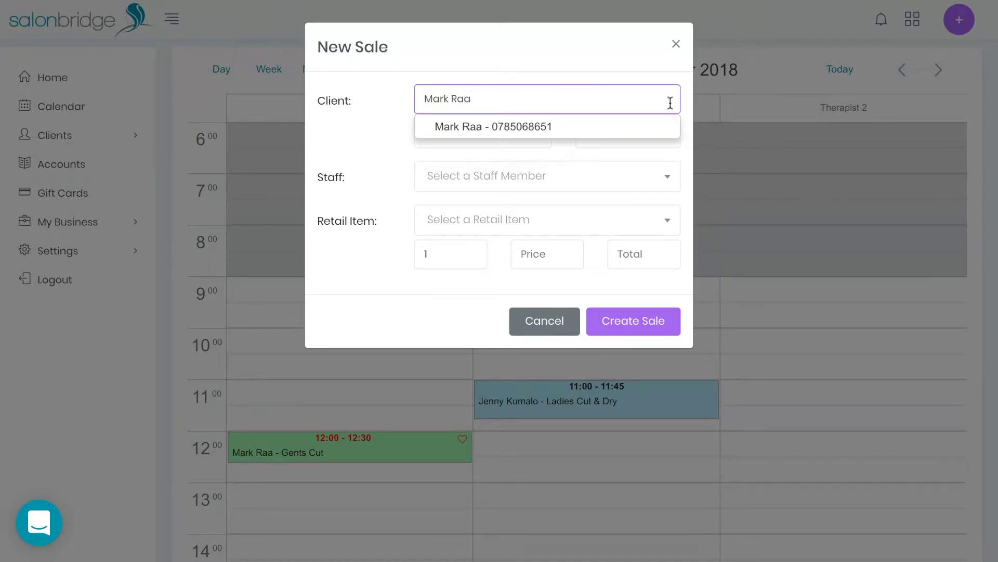
left_click(568, 127)
left_click(548, 178)
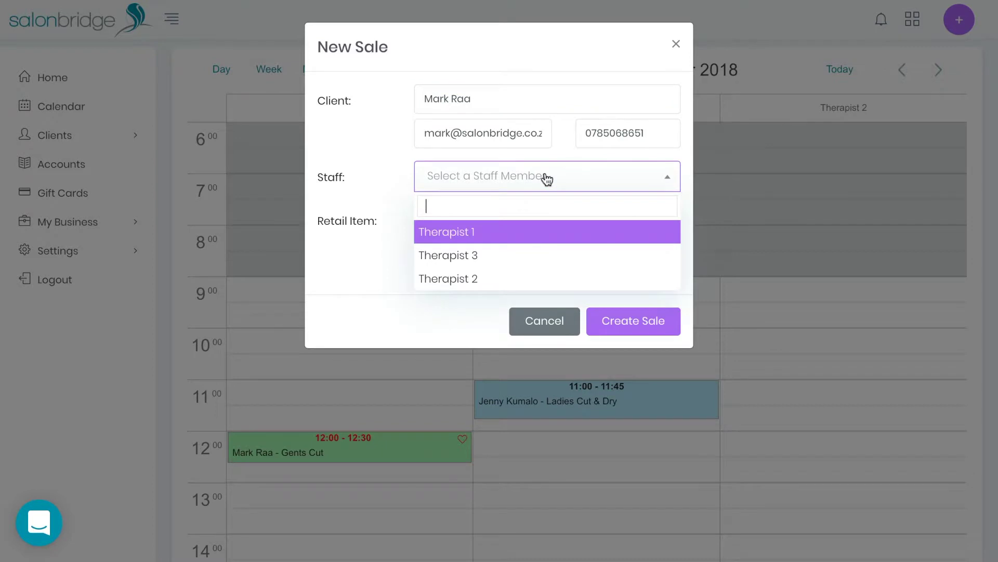
left_click(470, 233)
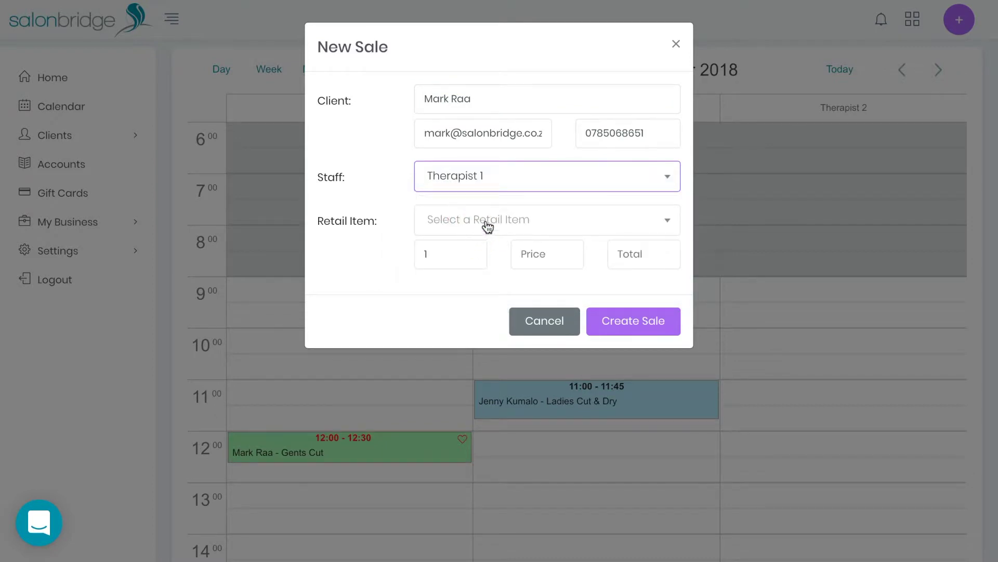
left_click(486, 226)
left_click(475, 297)
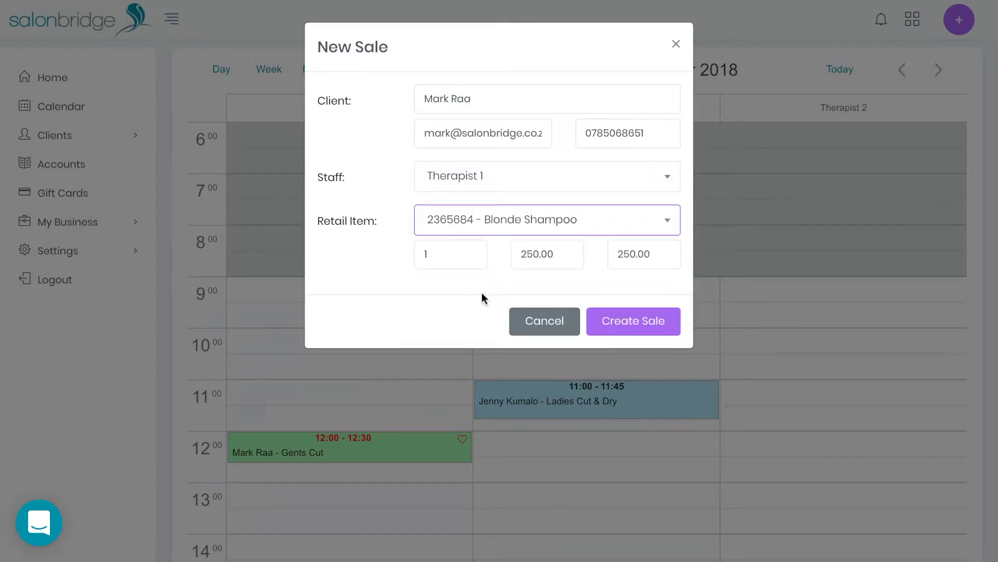
left_click(620, 328)
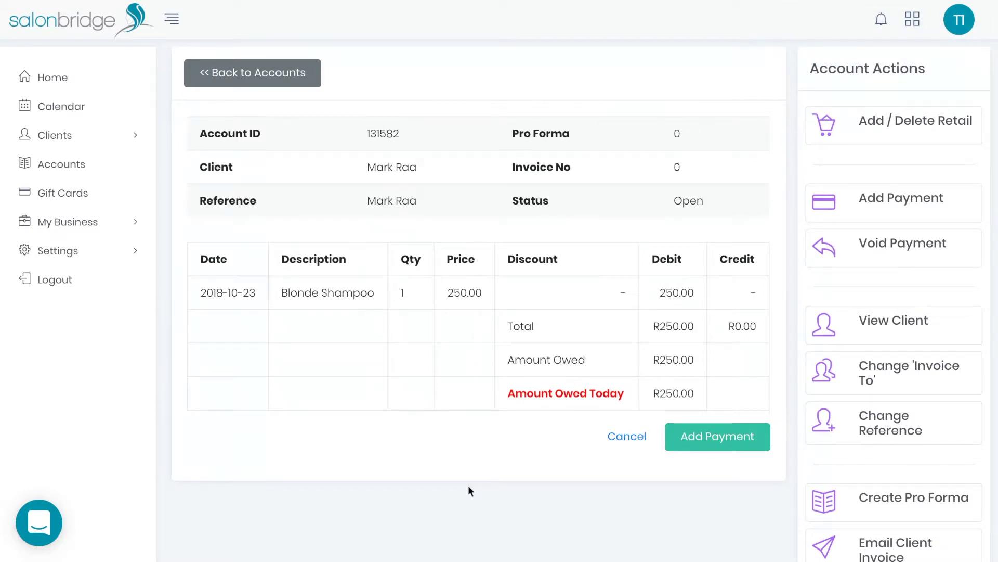
Step: Pay the R250.00 shampoo balance in full by credit card
left_click(728, 435)
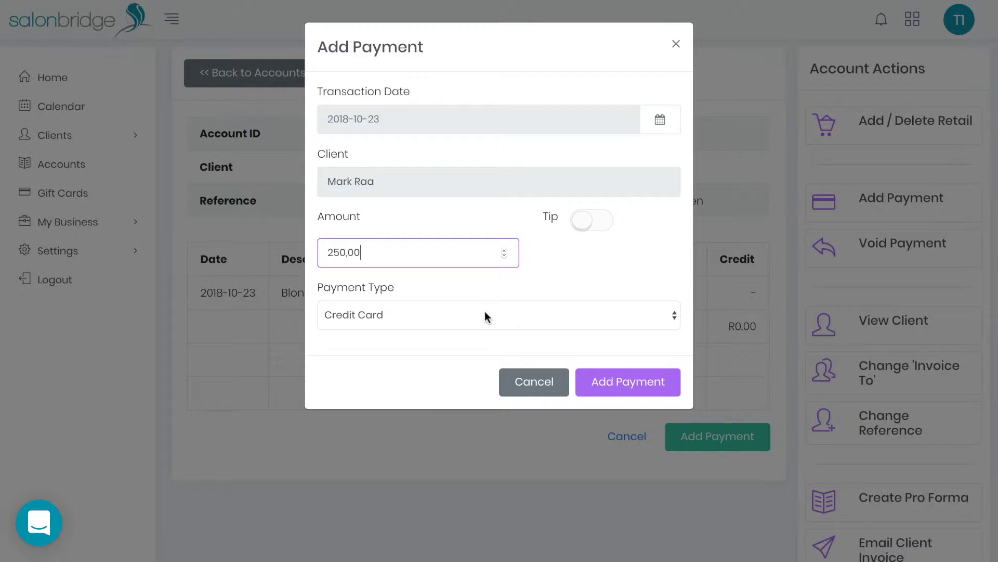
left_click(615, 391)
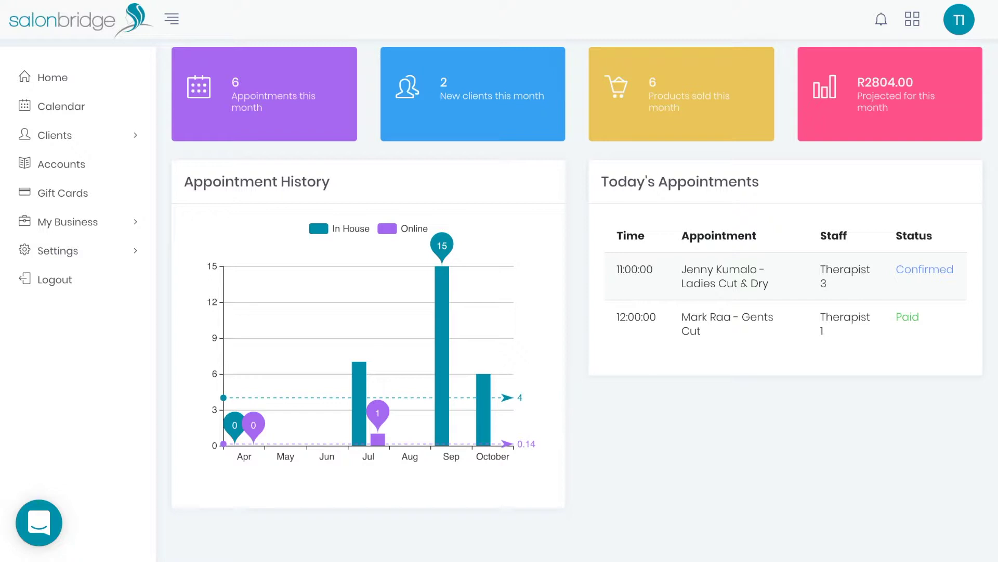
Step: Search clients by name, open the matching record, and review its retail and appointment history
left_click(128, 139)
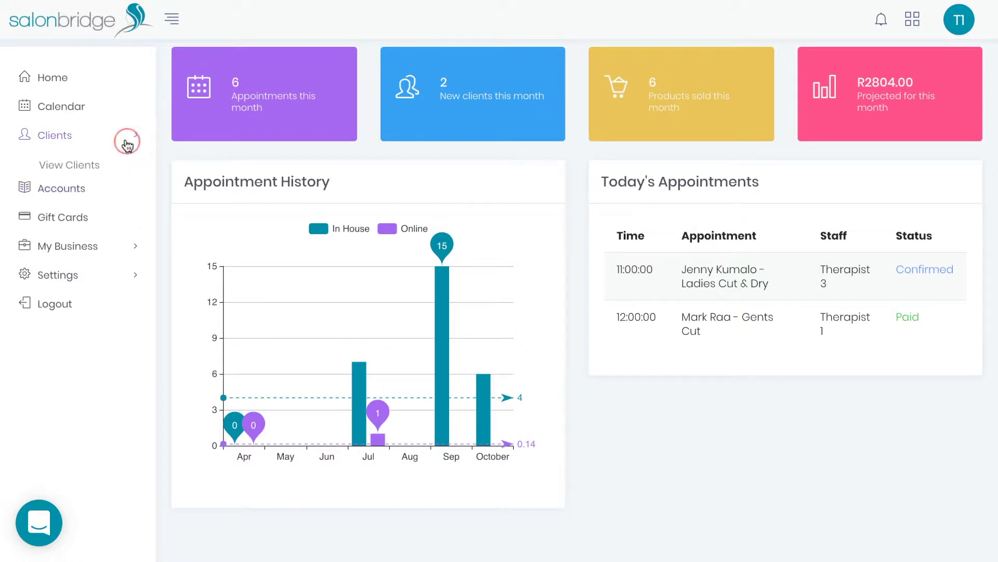
left_click(81, 167)
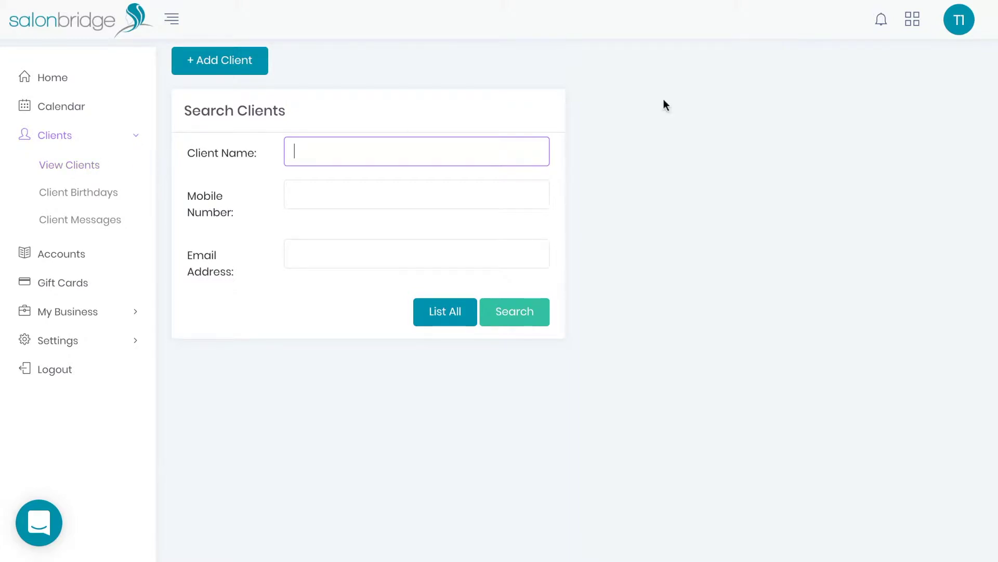
type("mark")
left_click(521, 324)
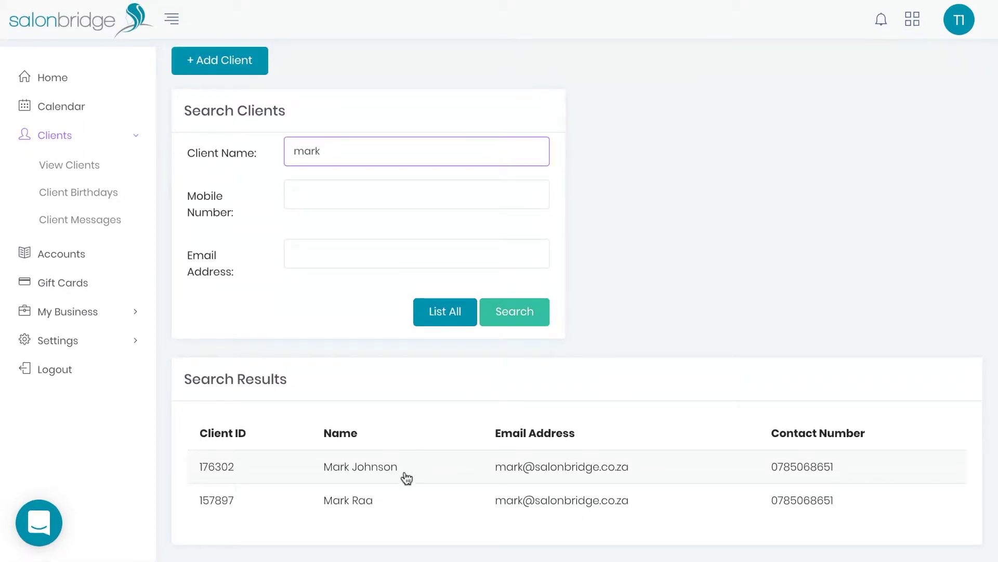
left_click(383, 510)
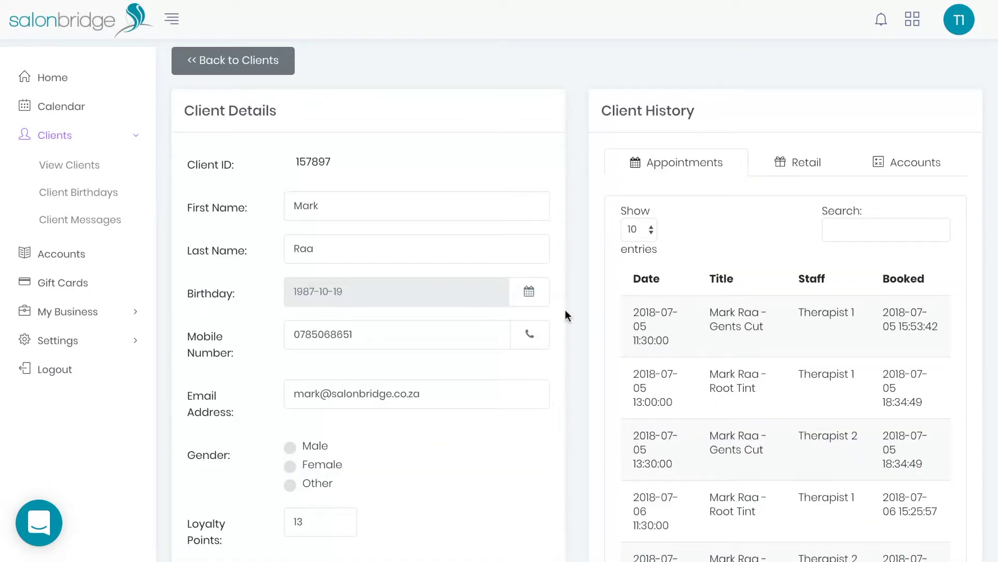
scroll(736, 279, "down", 1)
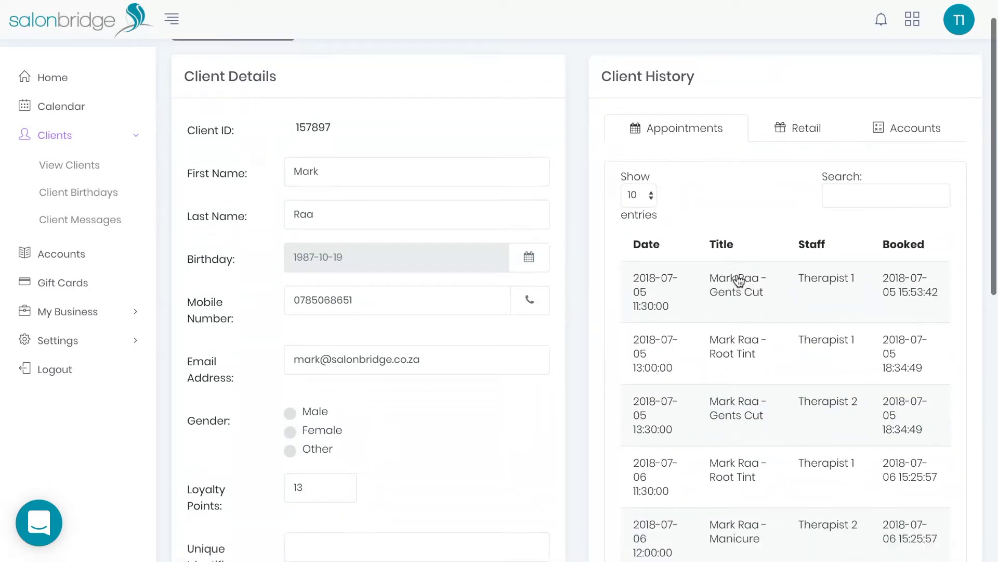
left_click(787, 126)
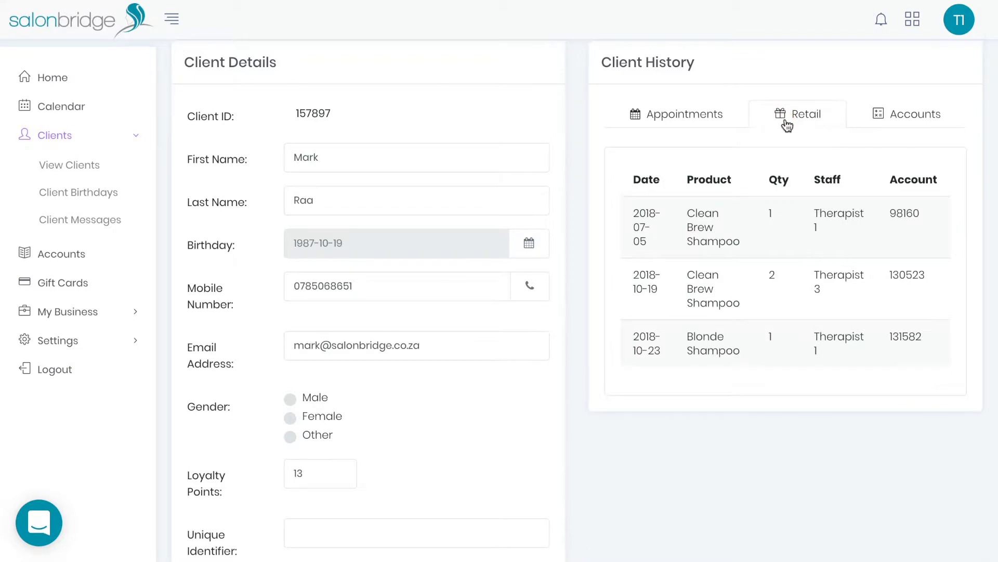
left_click(708, 118)
scroll(562, 266, "down", 10)
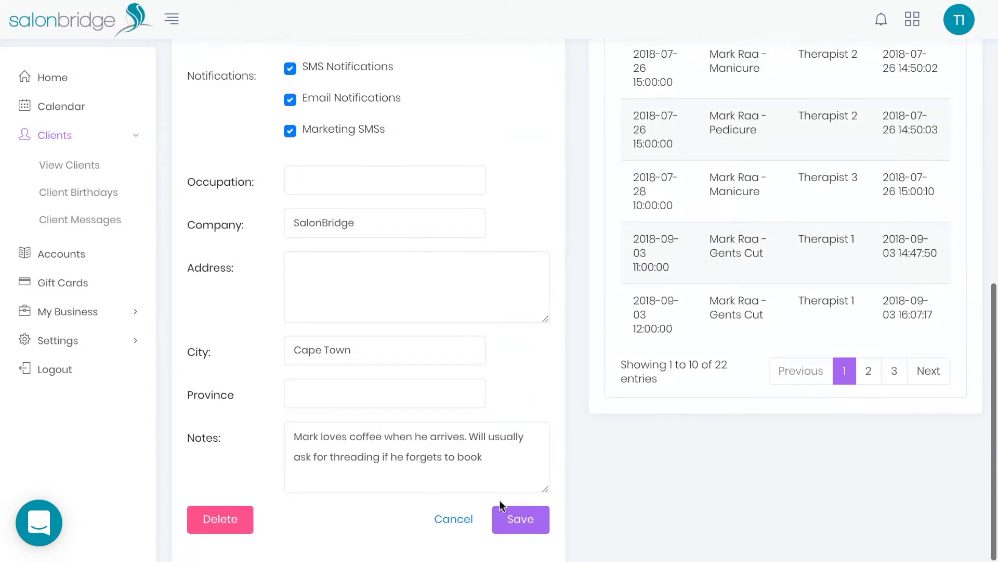
left_click(466, 519)
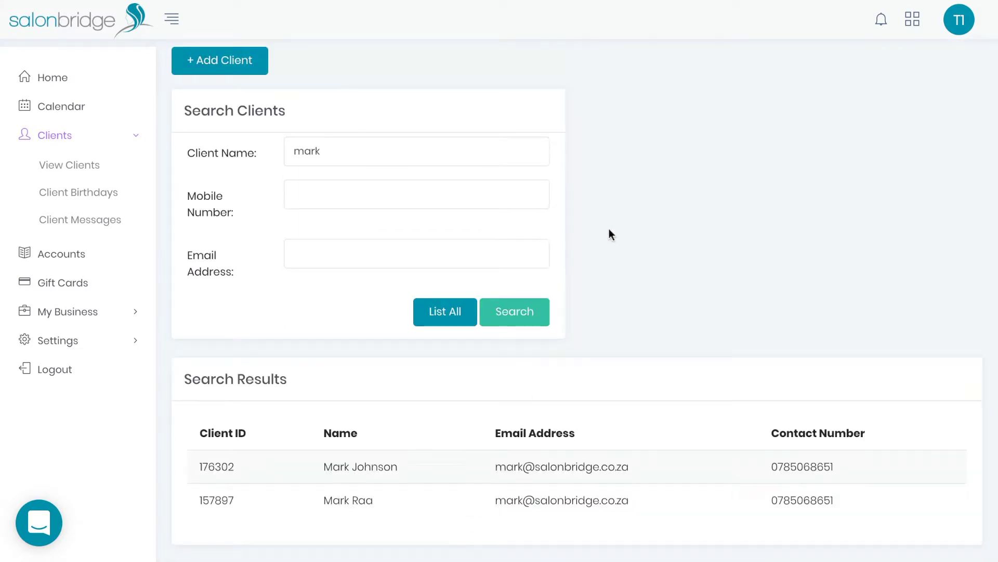
Step: From Client Birthdays, send the first October-birthday client a happy-birthday SMS
left_click(88, 197)
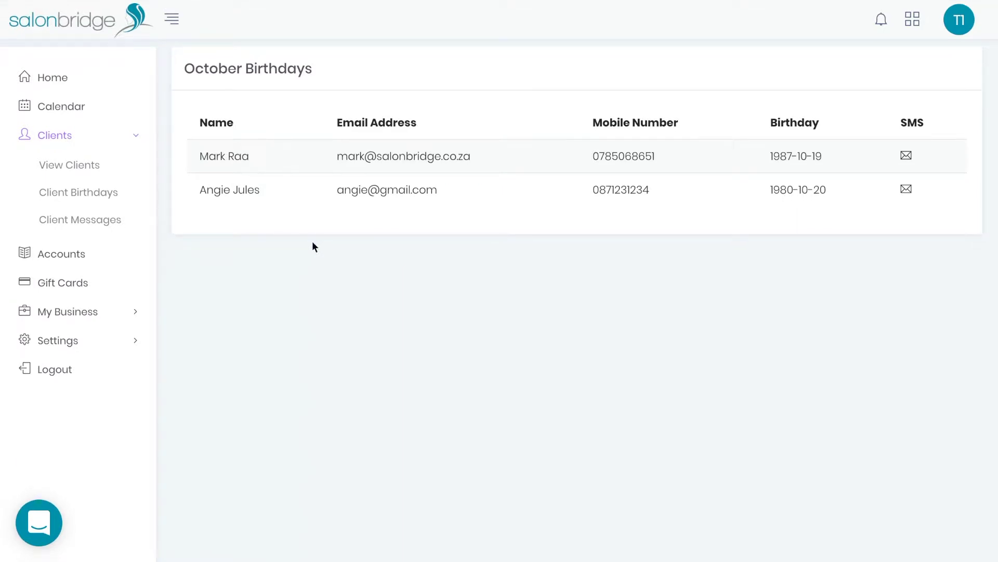
left_click(913, 156)
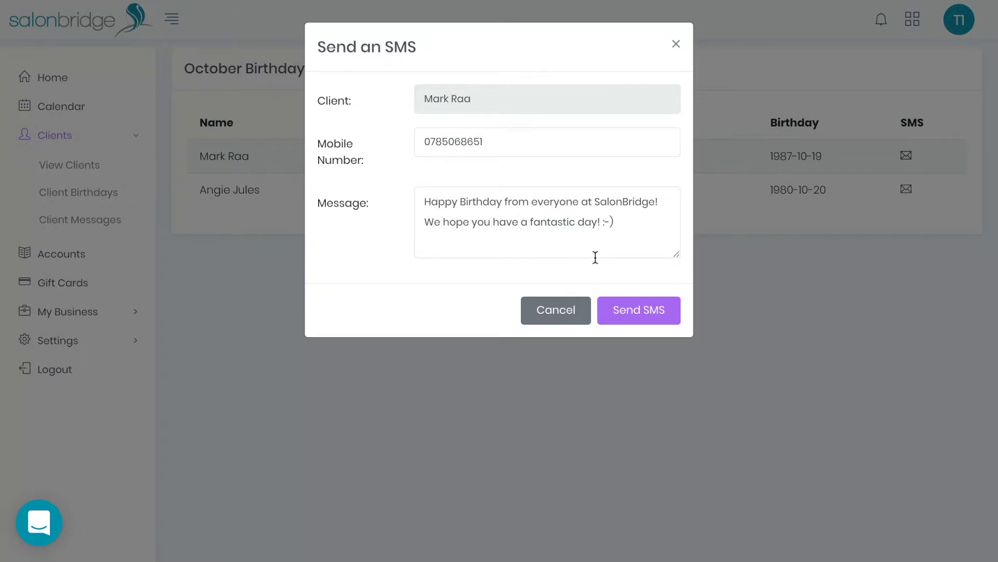
left_click(638, 303)
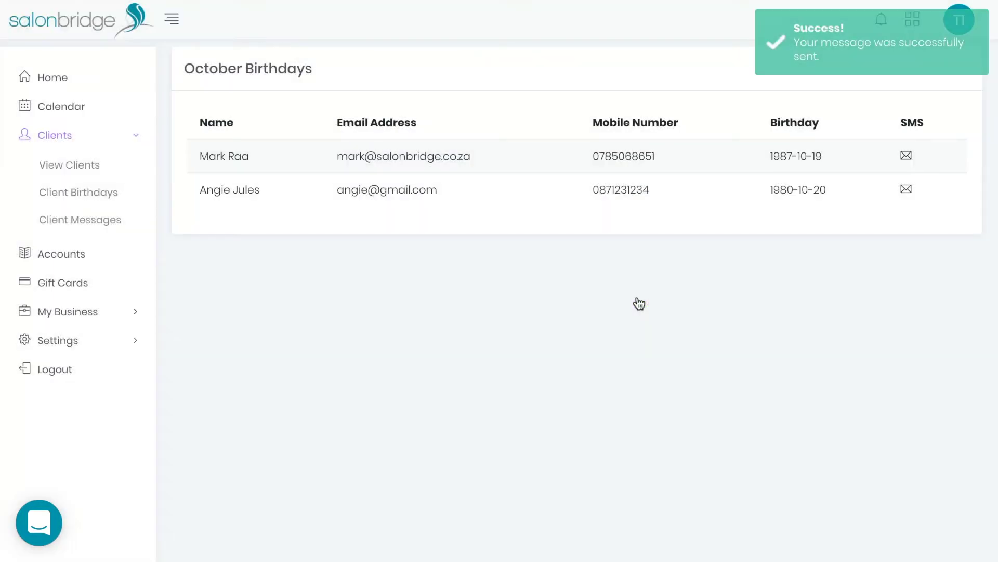
left_click(638, 301)
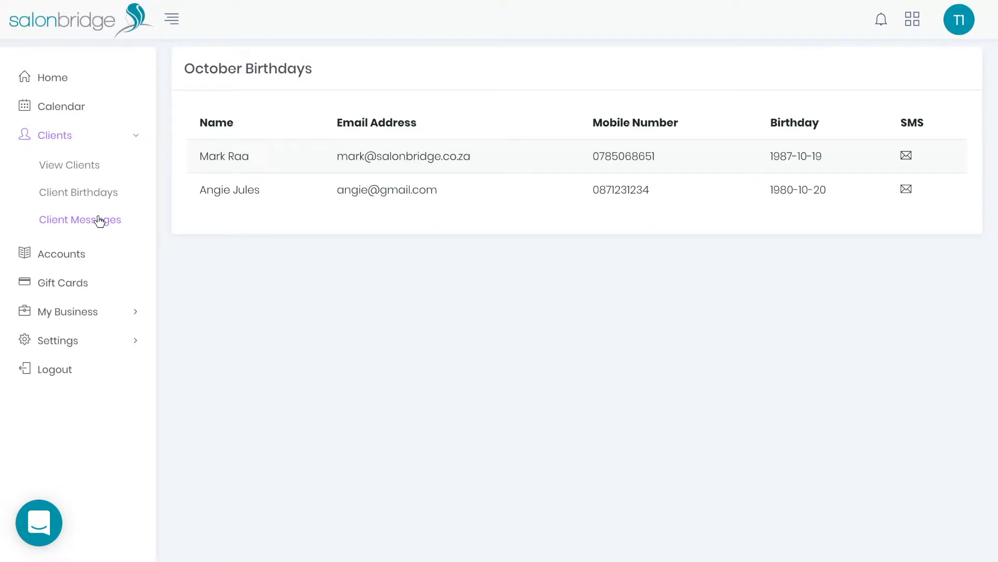
Step: Open the client messages log and view the latest birthday SMS's details
left_click(100, 220)
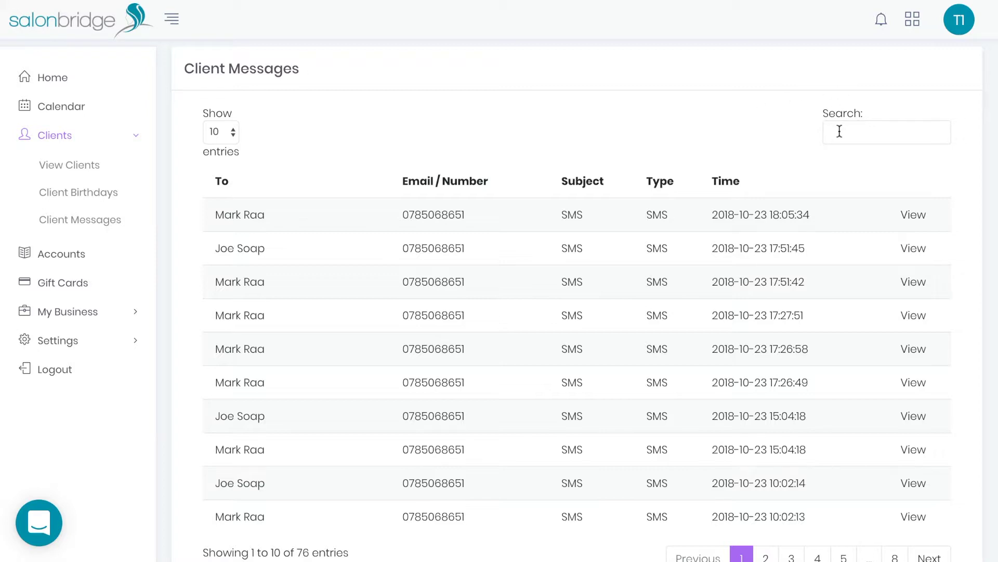
left_click(912, 213)
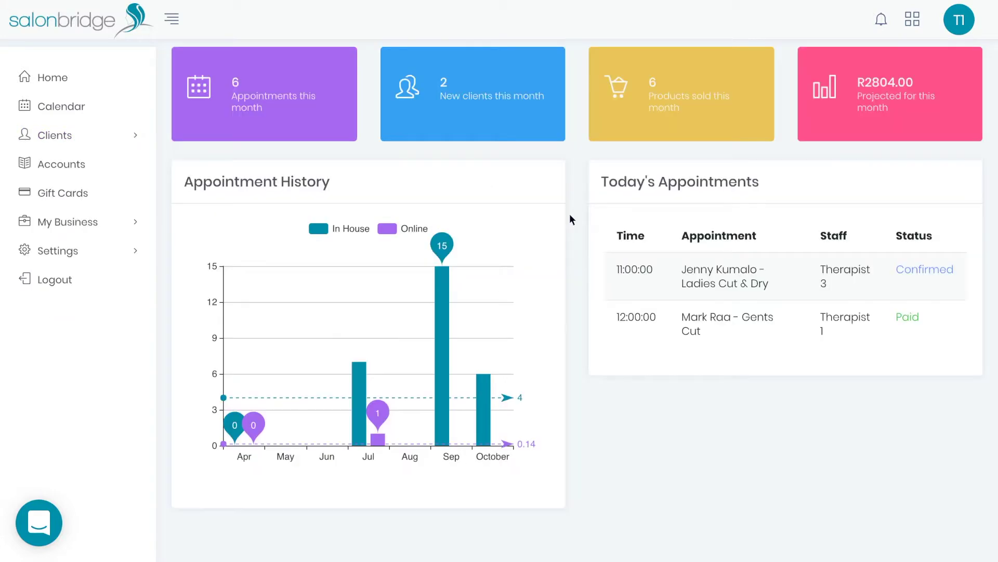
Step: Re-save the Business Info details unchanged, then view the Hours & Scheduling page
left_click(139, 224)
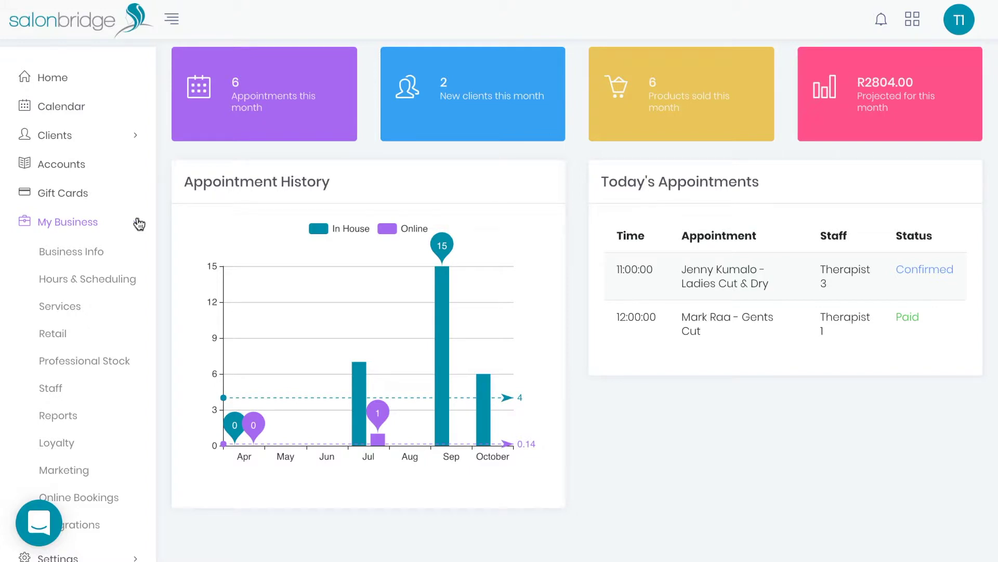
left_click(73, 255)
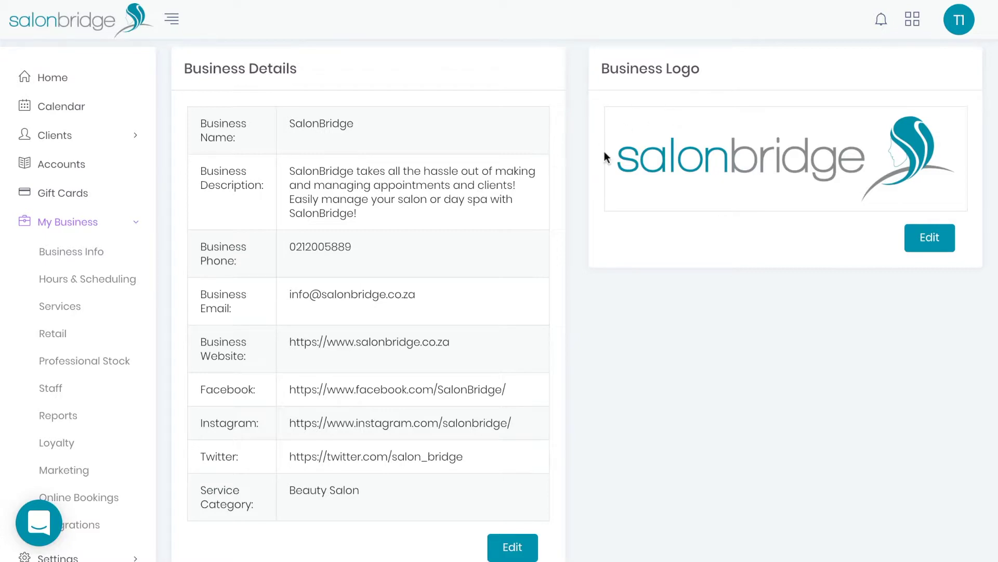
scroll(554, 193, "down", 4)
scroll(554, 194, "down", 3)
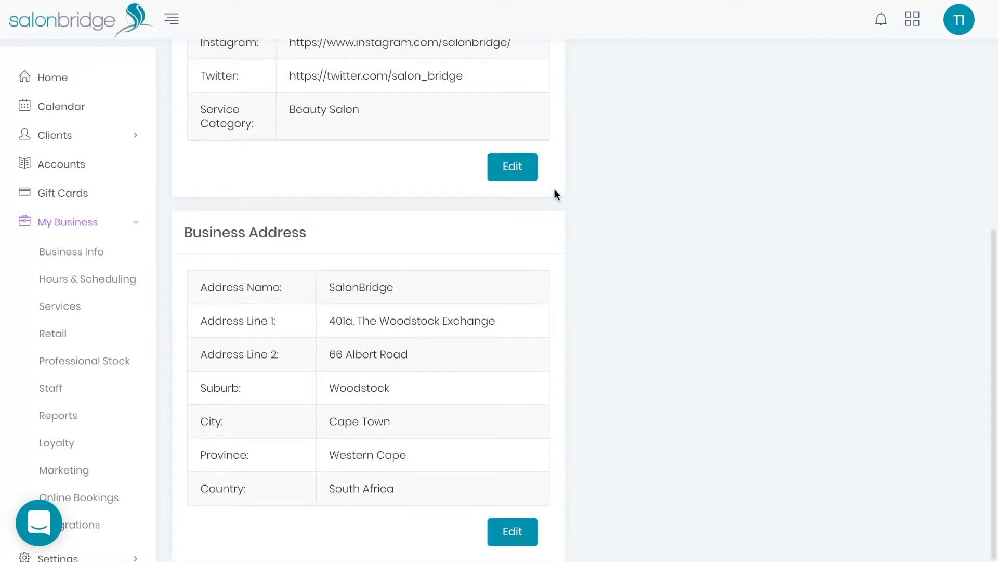
scroll(554, 196, "up", 2)
scroll(554, 196, "up", 3)
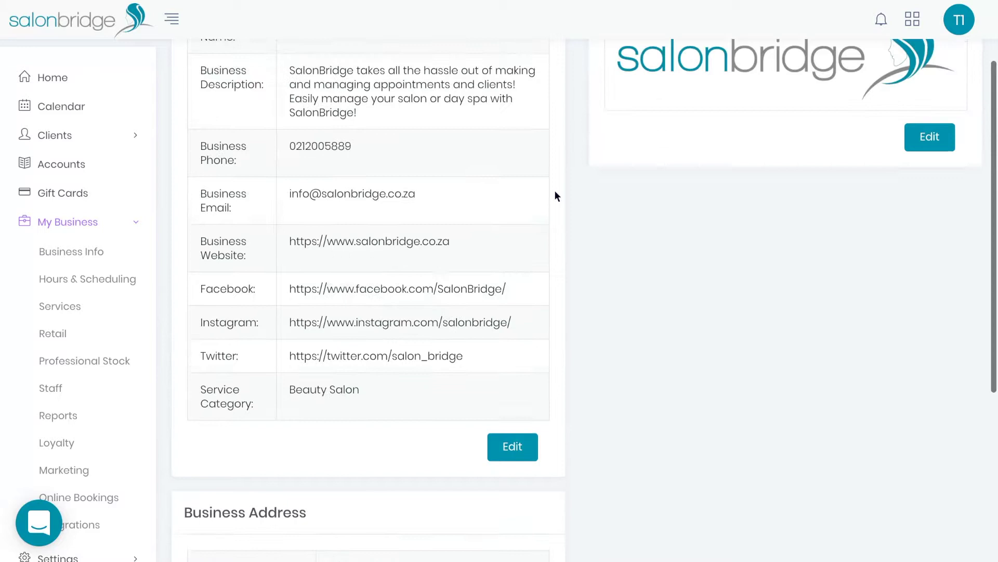
left_click(511, 464)
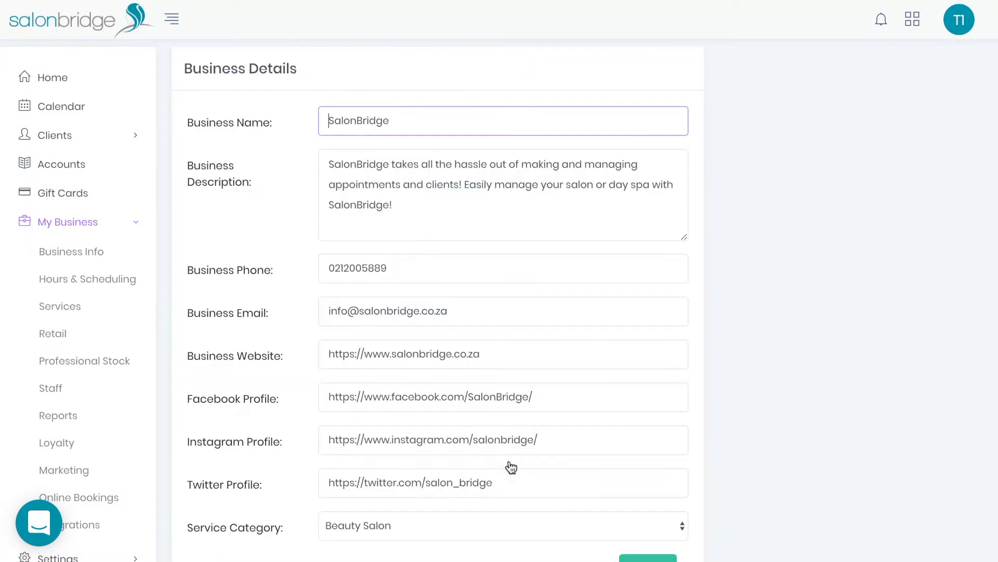
scroll(594, 245, "down", 1)
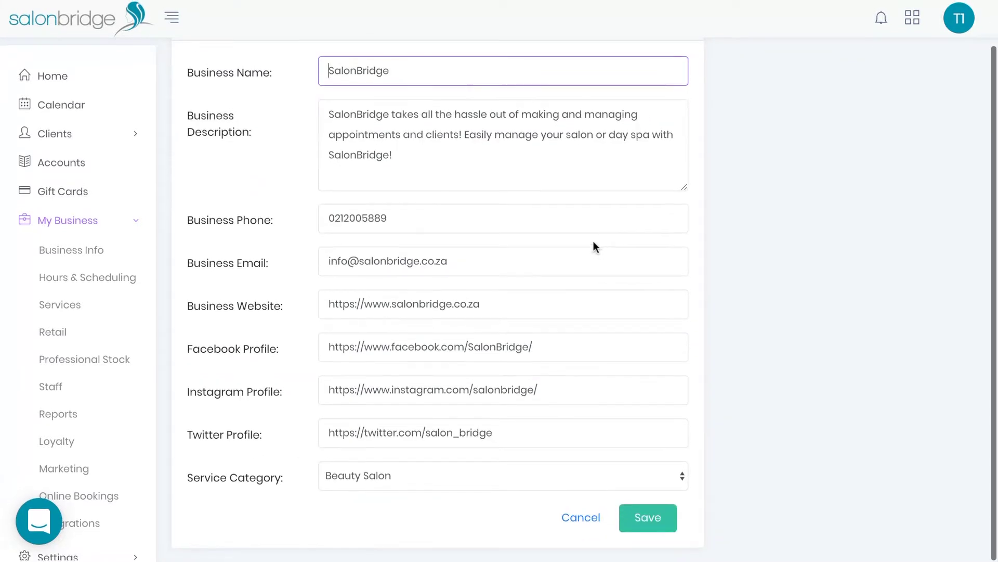
left_click(652, 520)
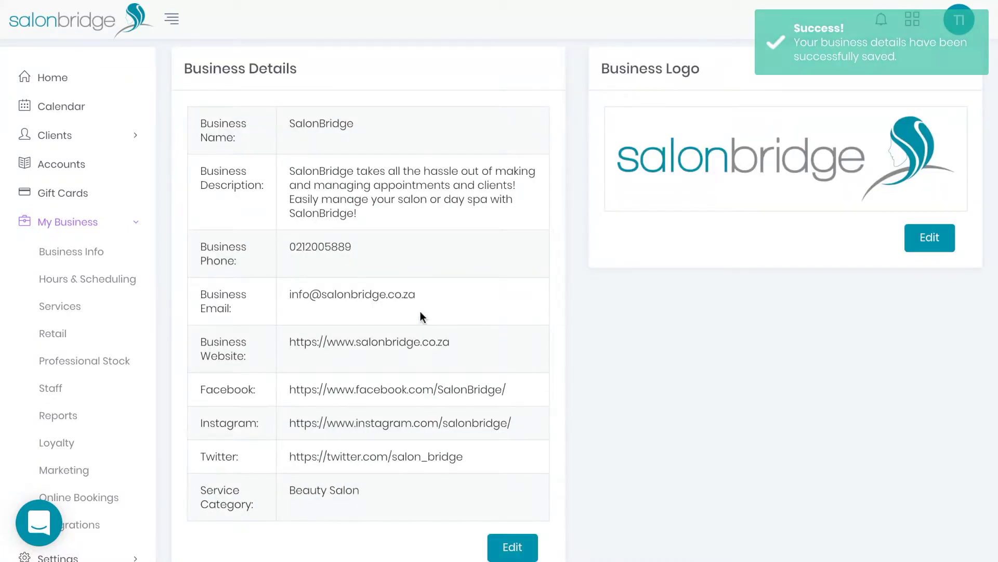
left_click(111, 285)
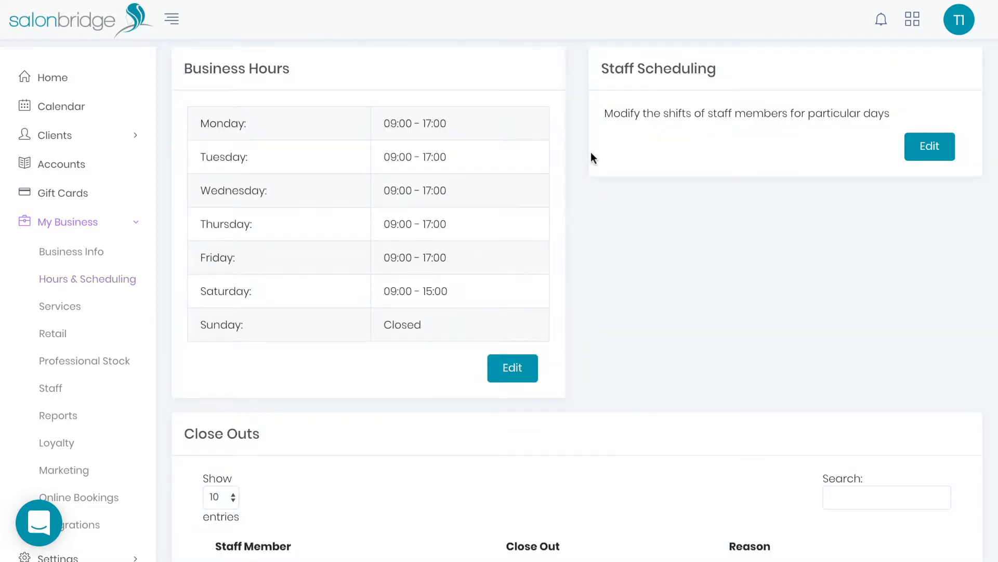
Step: Begin a close-out for Therapist 1 with reason On Leave
scroll(486, 153, "down", 3)
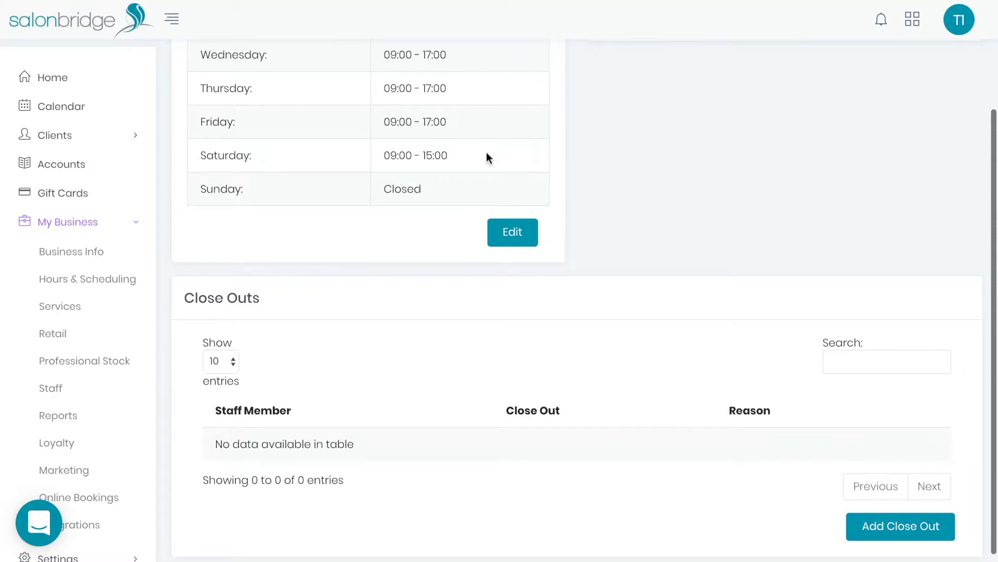
scroll(591, 223, "down", 1)
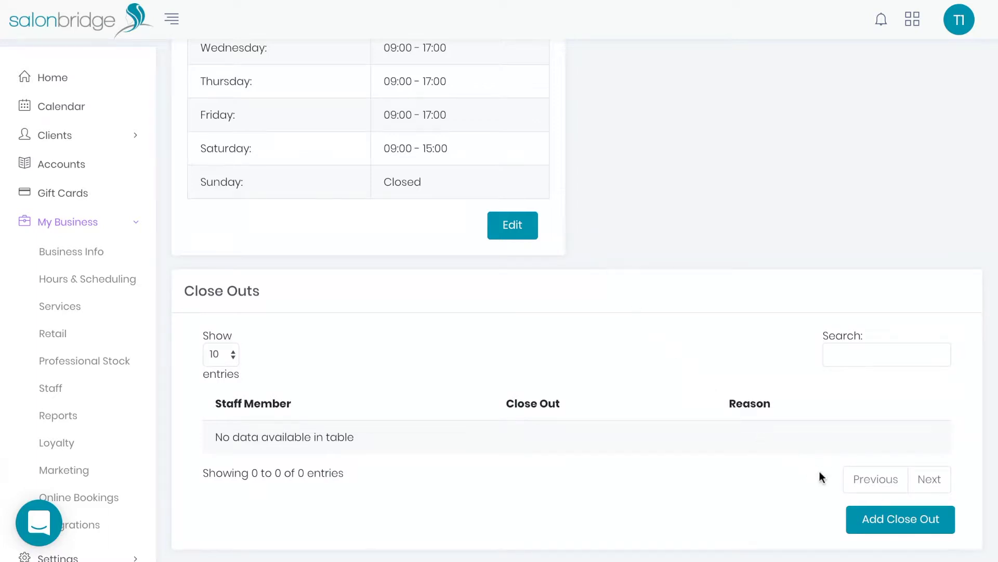
left_click(885, 517)
left_click(572, 121)
key("Down")
left_click(505, 178)
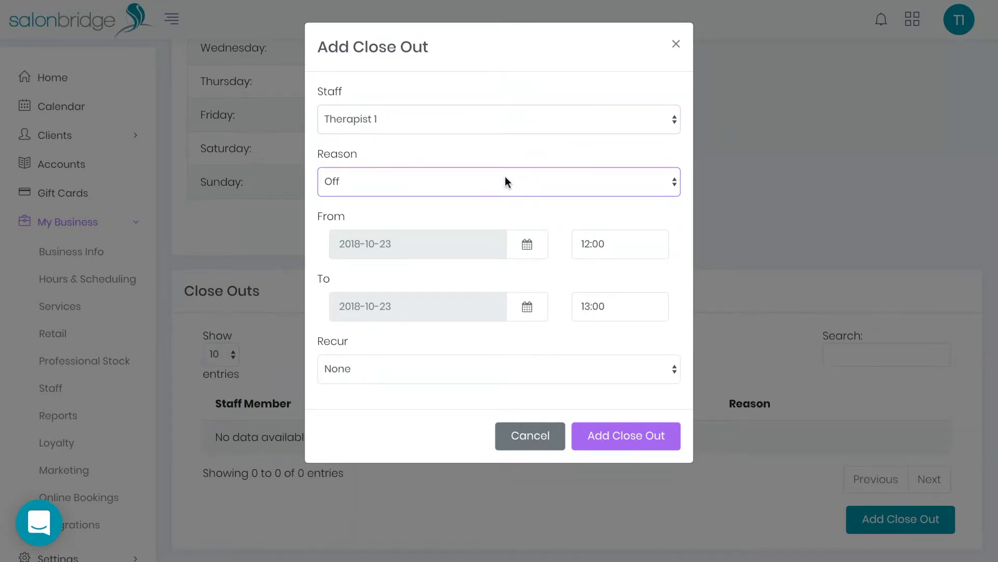
key("Down")
left_click(527, 243)
left_click(582, 376)
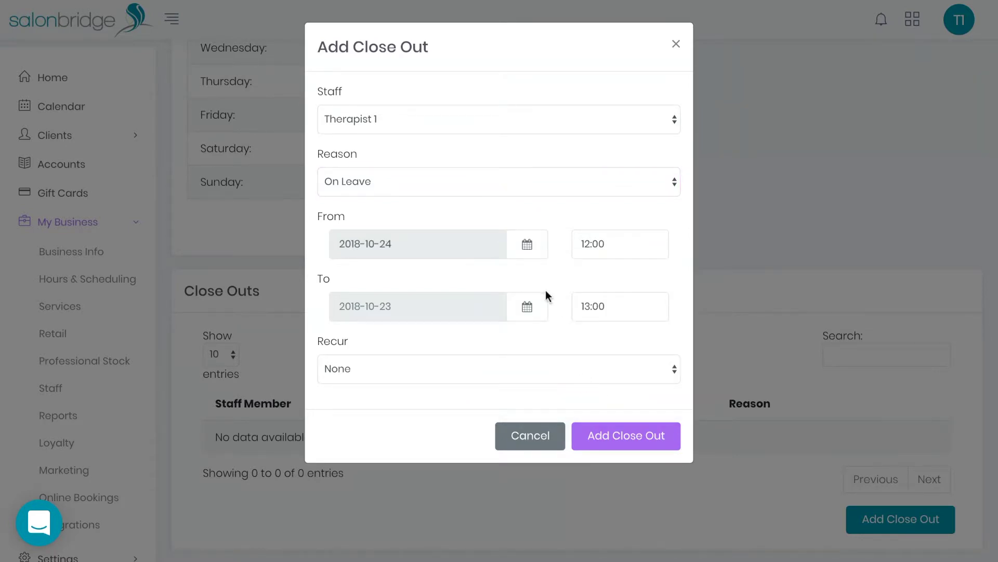
left_click(529, 307)
left_click(582, 435)
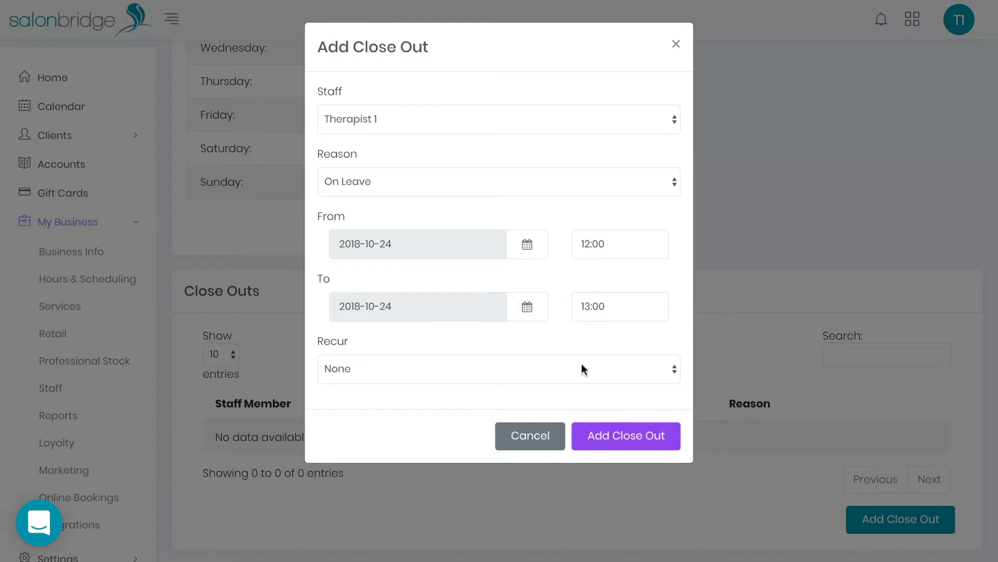
left_click(590, 429)
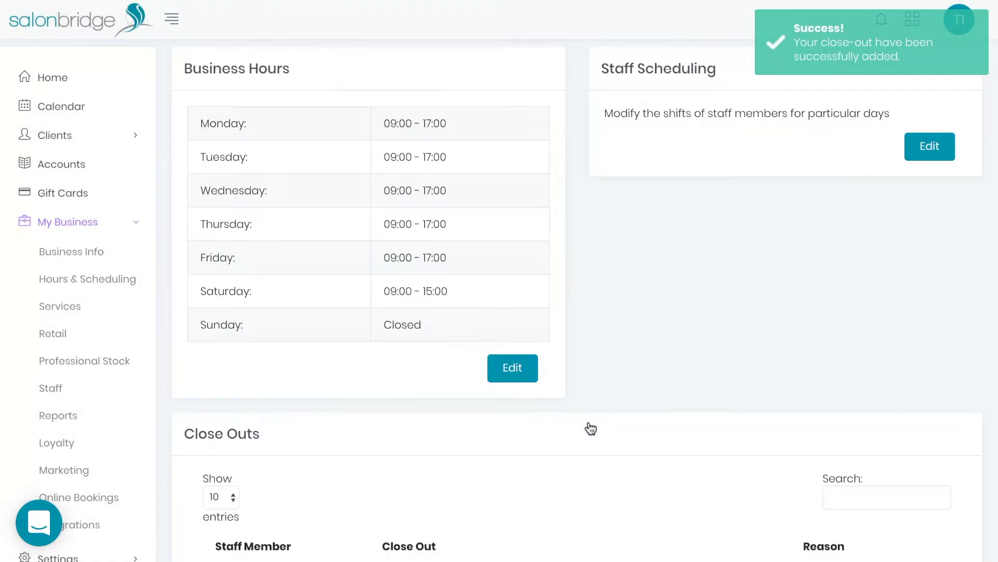
scroll(590, 428, "down", 3)
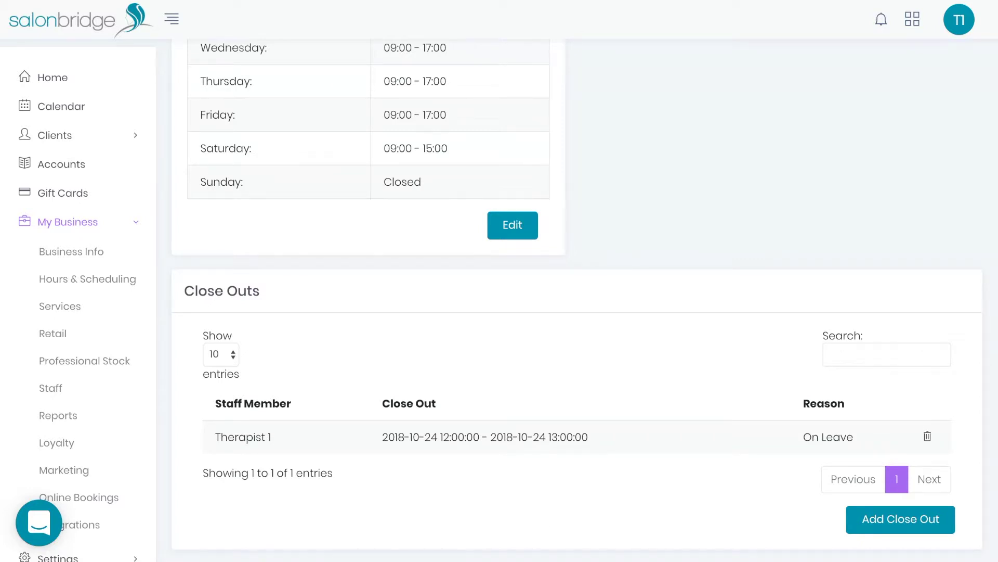
left_click(83, 306)
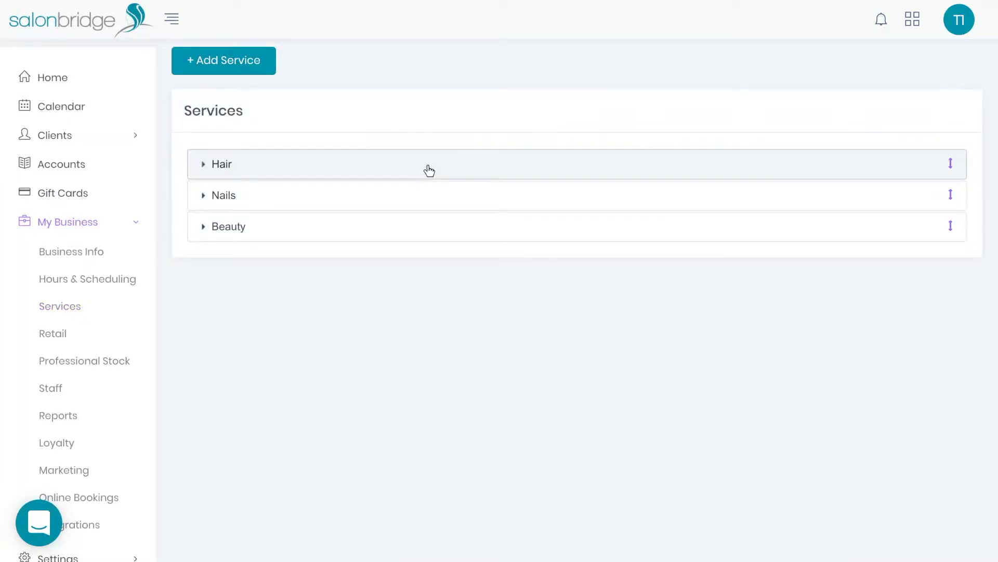
Step: Drag Root Tint below Ladies Cut & Dry in Hair, then review that service without saving
left_click(429, 171)
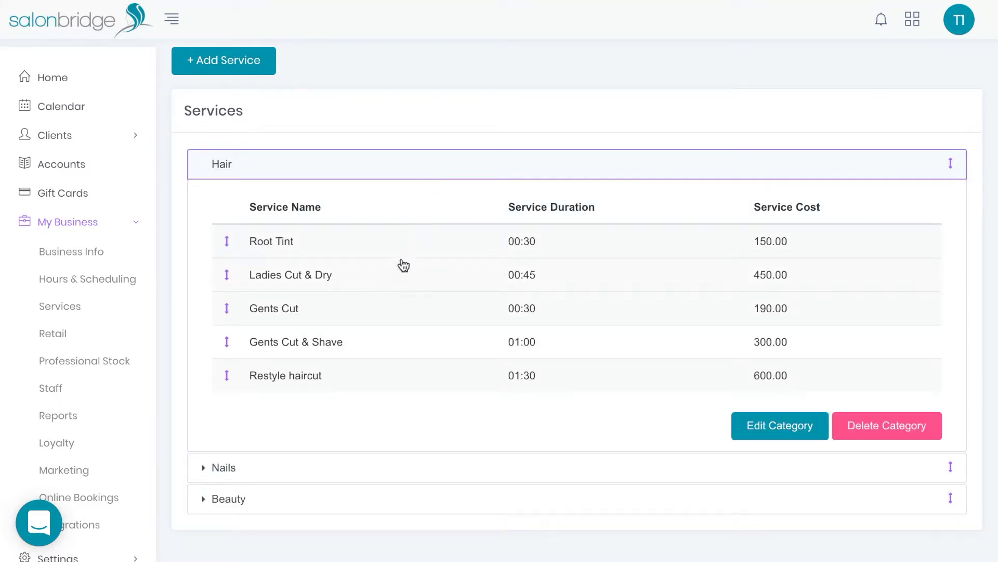
left_click_drag(357, 251, 356, 284)
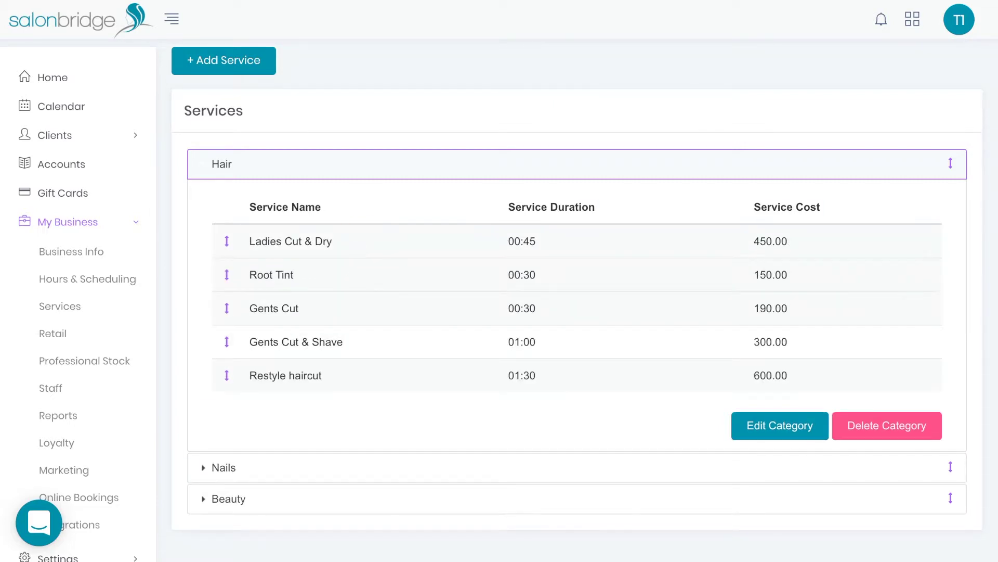
left_click(385, 249)
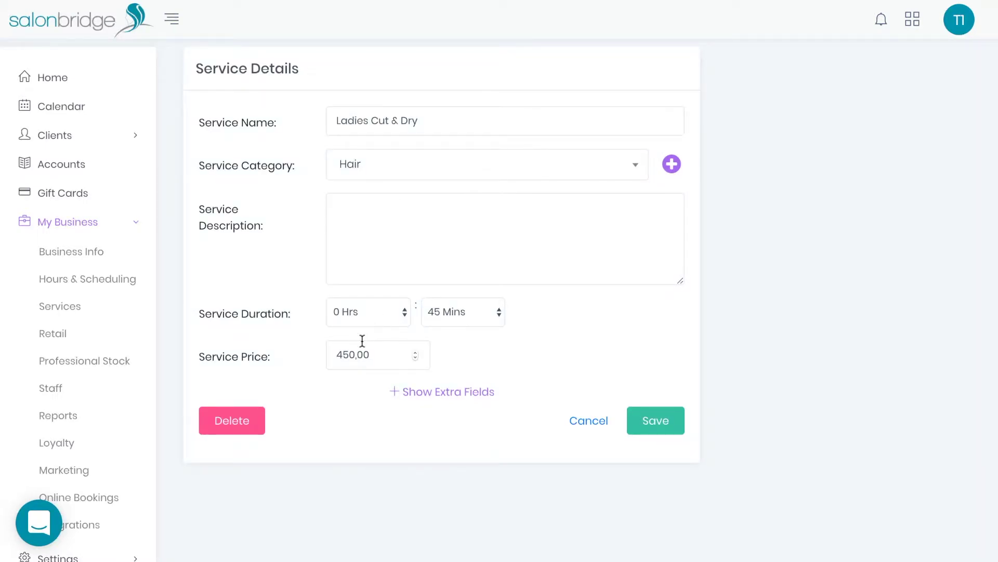
left_click(439, 395)
scroll(439, 396, "down", 1)
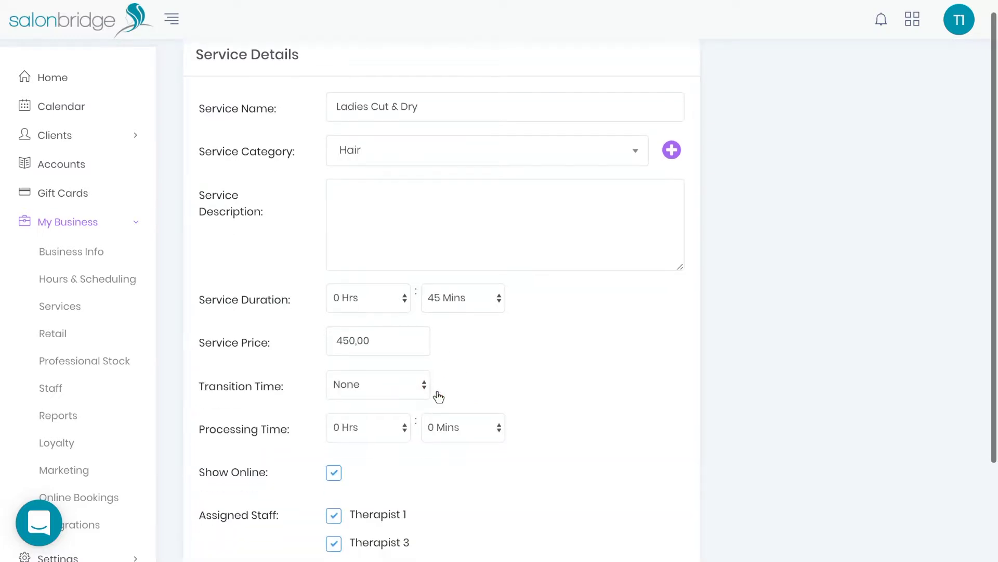
scroll(438, 396, "down", 3)
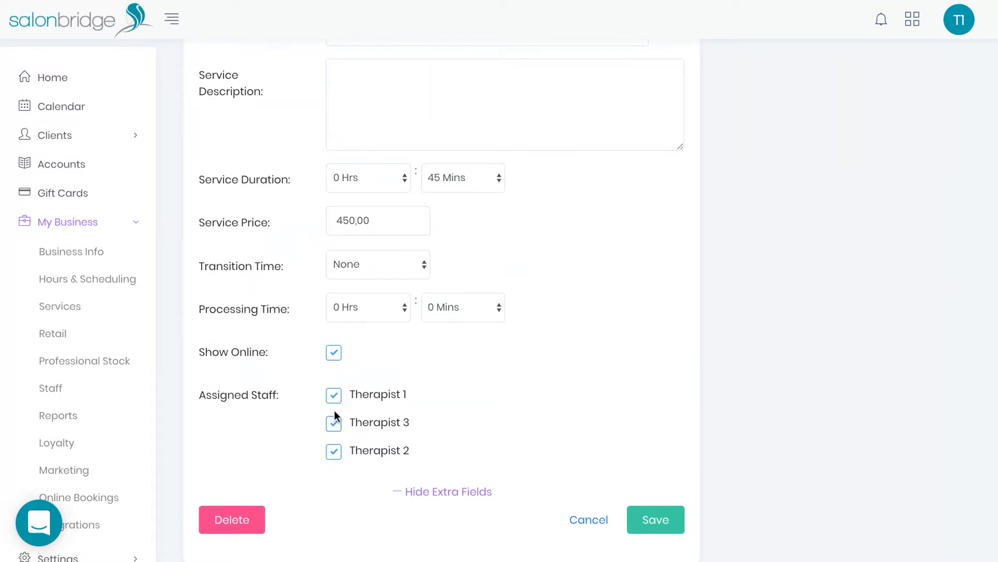
left_click(590, 519)
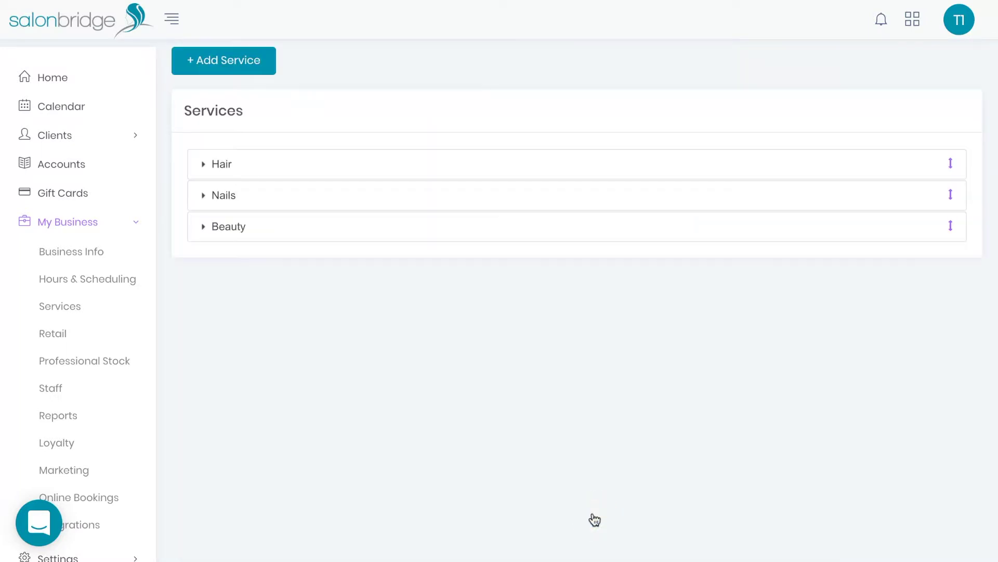
Step: Name a new service 'New Service name' and create the category 'New category' for it
left_click(225, 66)
left_click(359, 120)
type("New Service name")
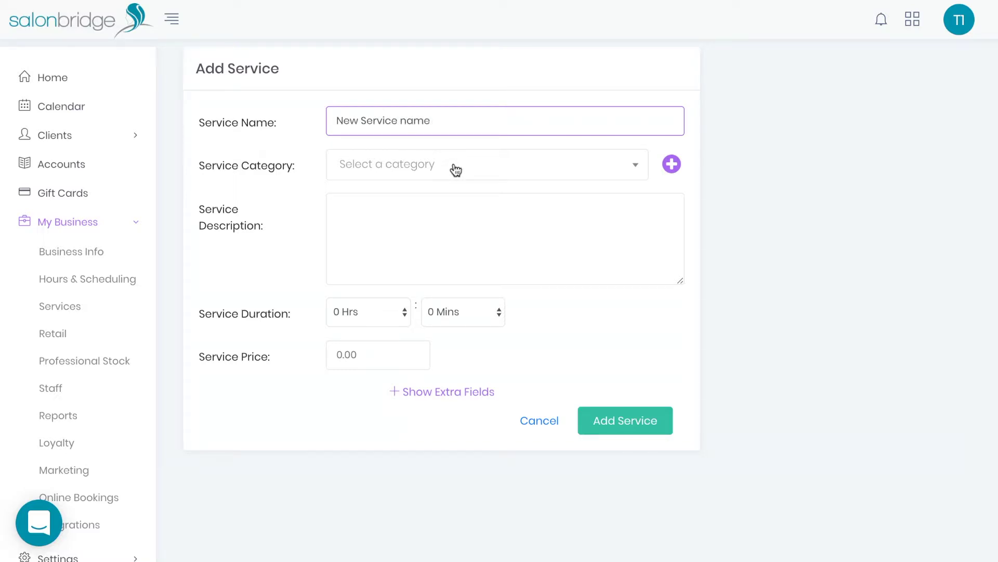
left_click(456, 170)
left_click(456, 168)
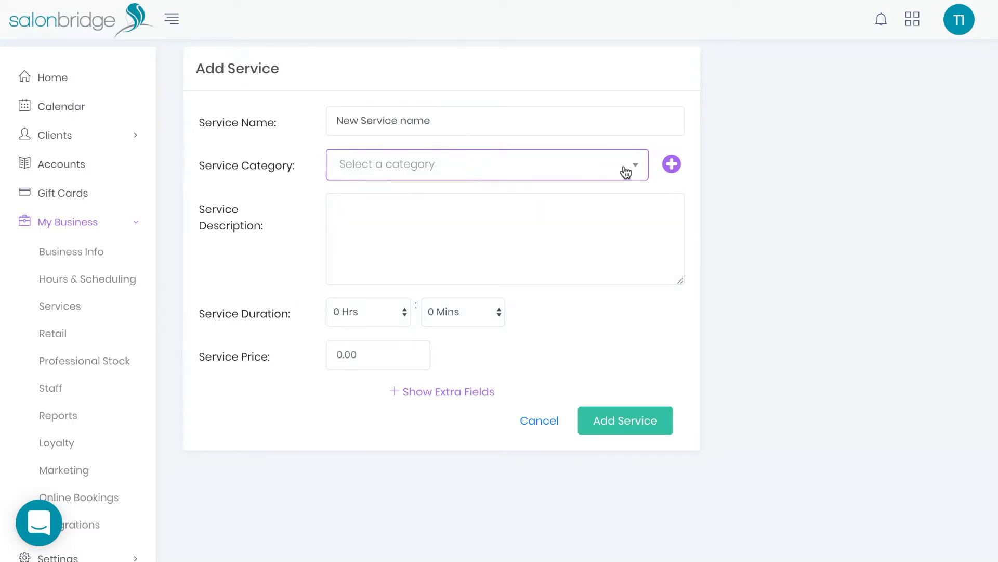
left_click(672, 164)
type("New")
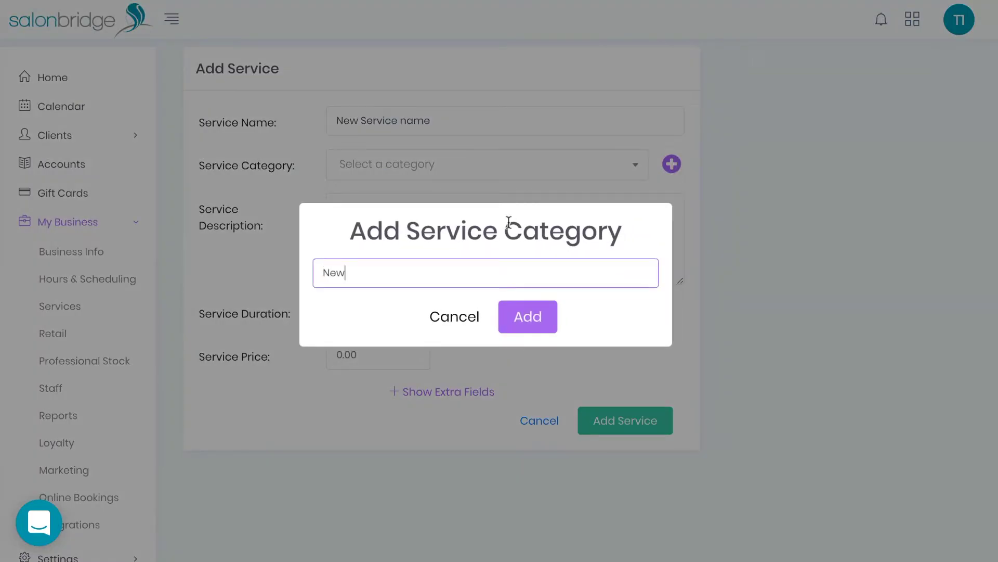
type(" category")
left_click(523, 331)
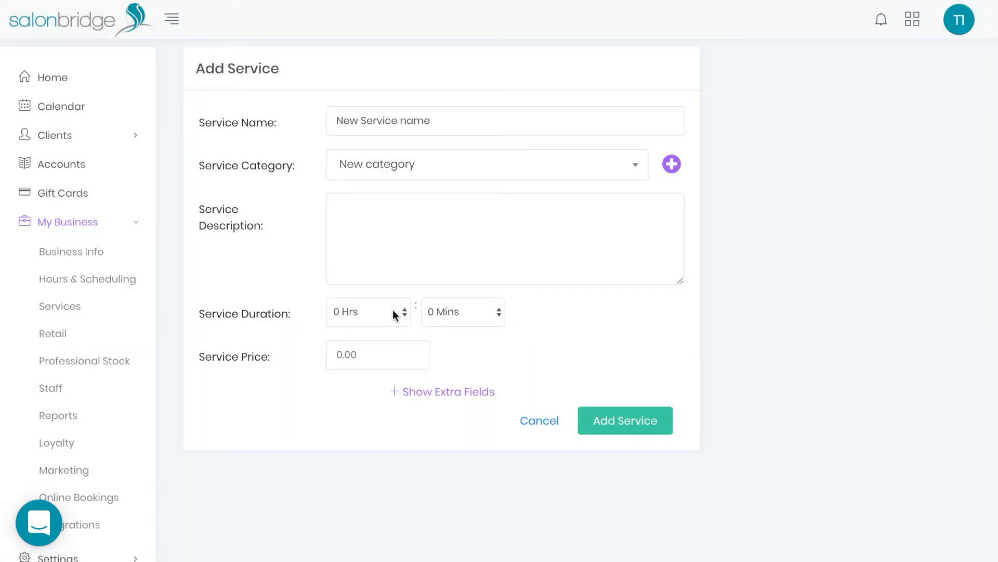
Step: Give the service a 2-hour duration and price 300, and save it
left_click(377, 318)
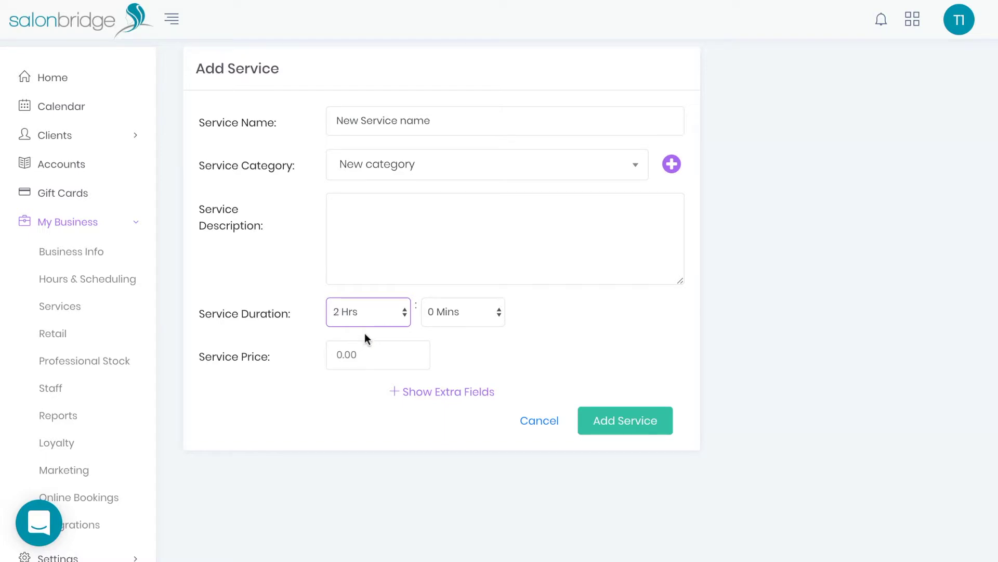
left_click(363, 354)
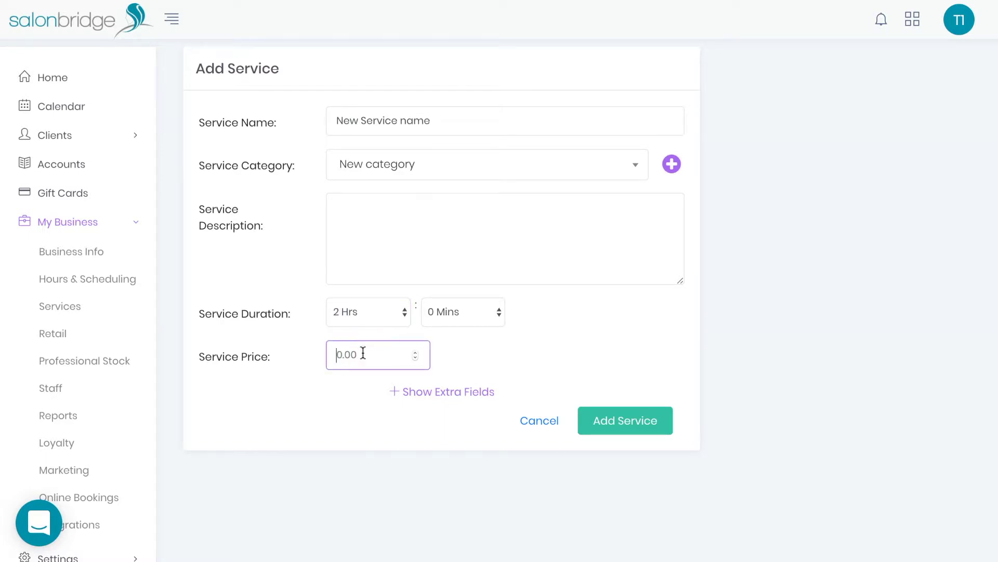
type("300")
left_click(630, 423)
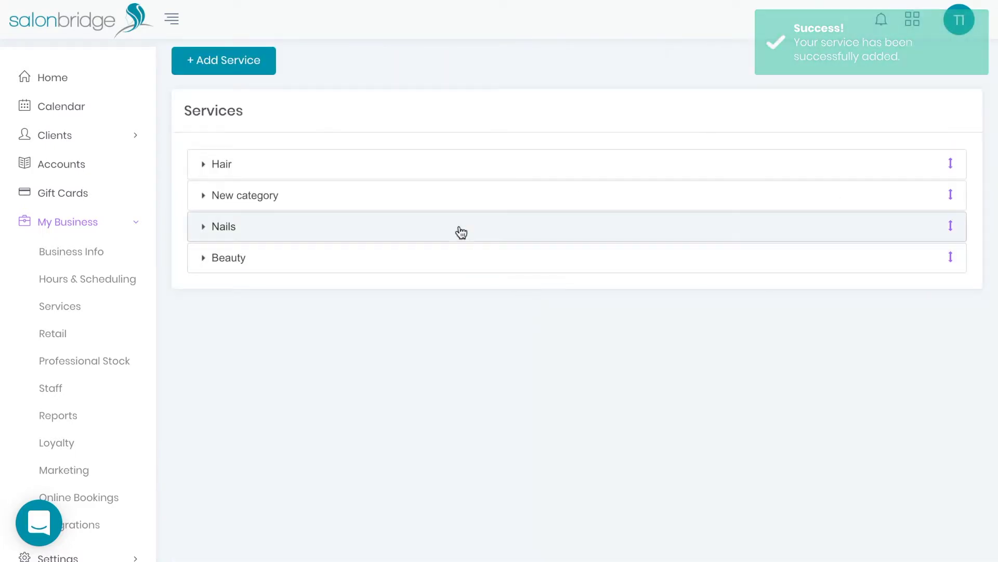
Step: Move New category above Hair in the services list
left_click(438, 196)
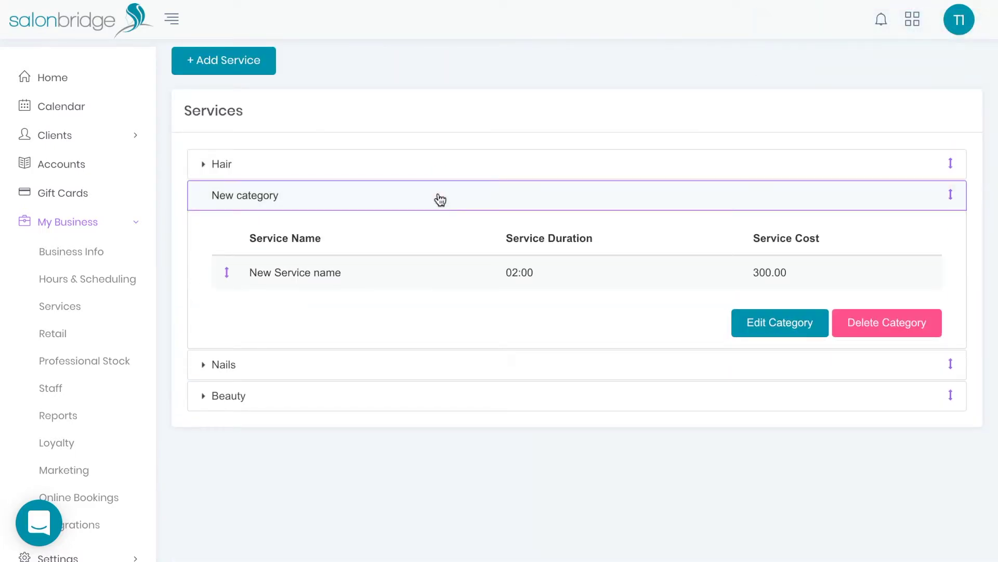
left_click(440, 200)
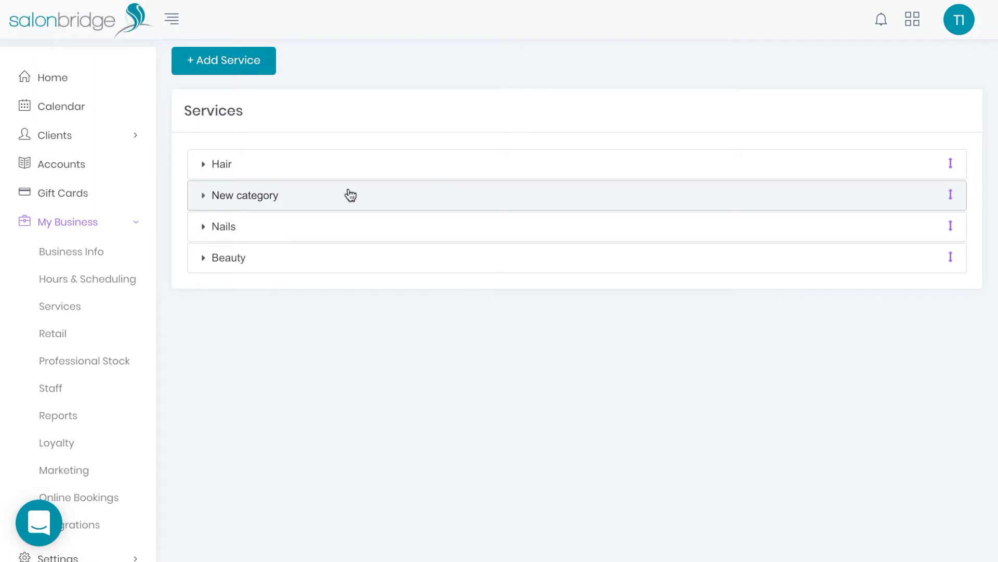
left_click_drag(325, 194, 324, 159)
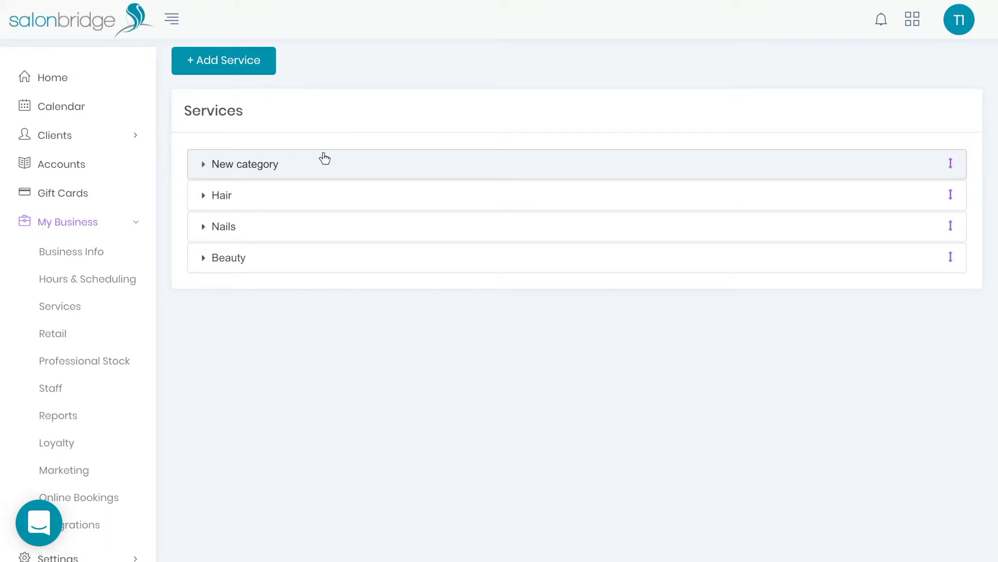
left_click(72, 333)
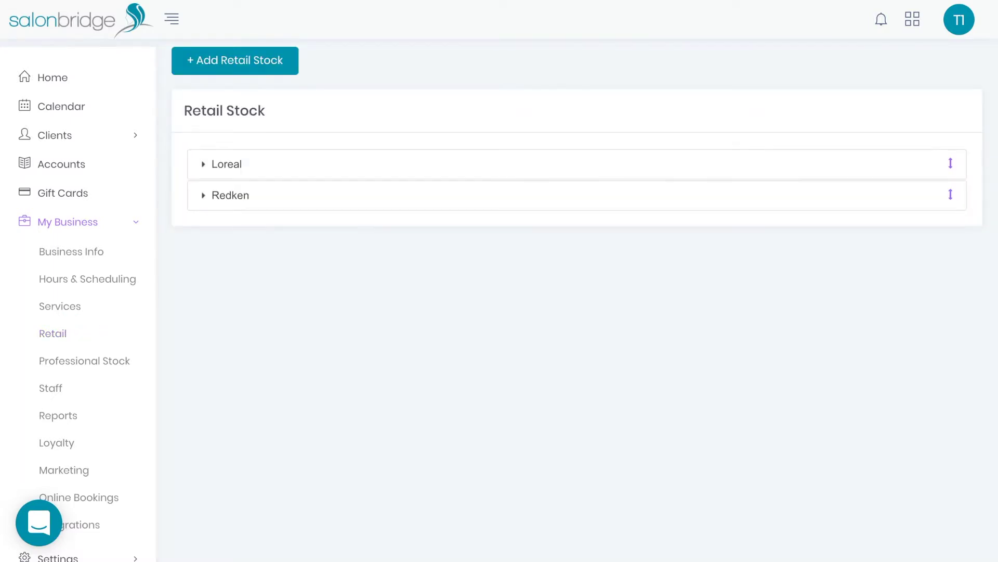
Step: Drag the Redken stock group above Loreal
left_click(435, 163)
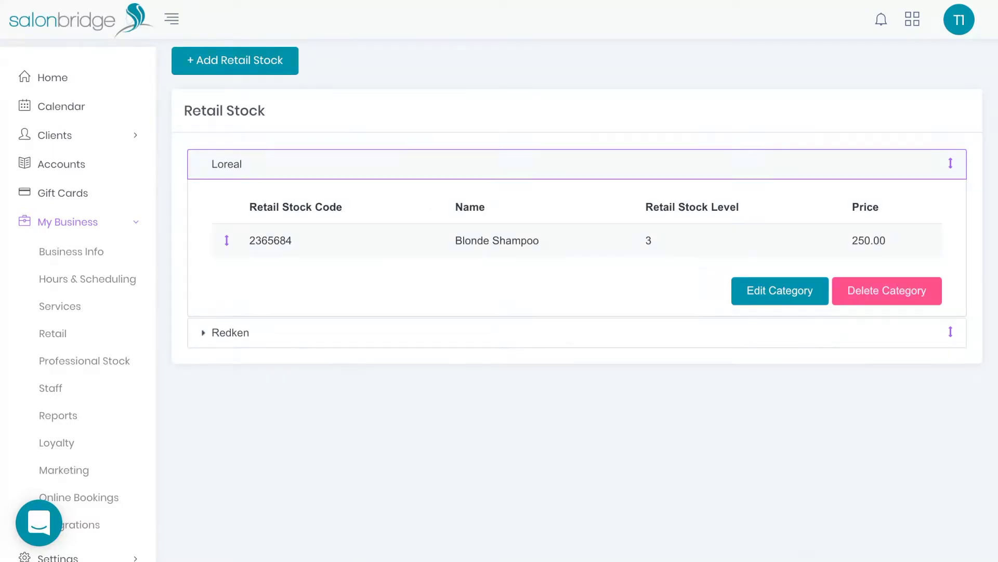
left_click(356, 338)
left_click(412, 271)
left_click_drag(416, 277, 412, 274)
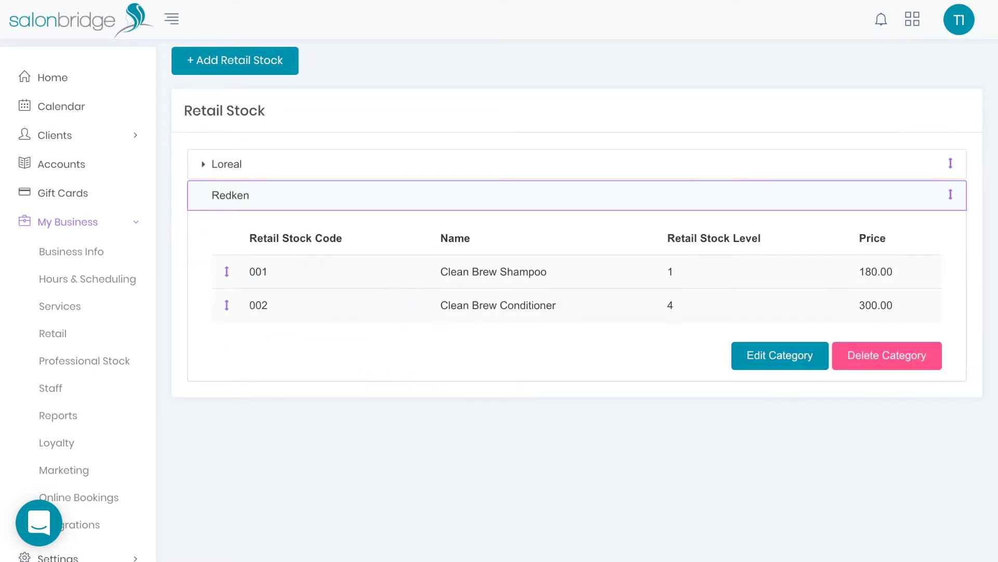
left_click(445, 205)
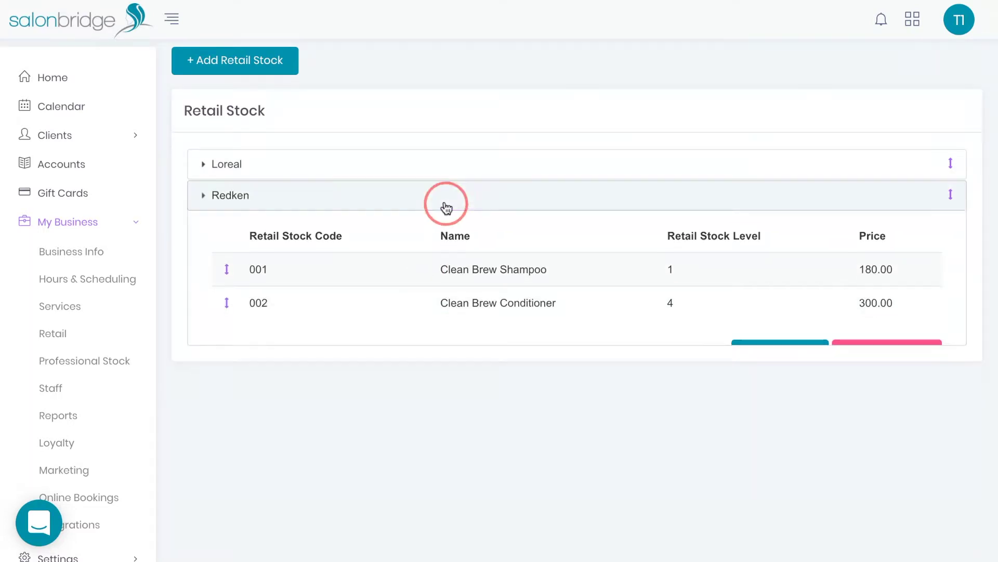
left_click_drag(446, 208, 446, 162)
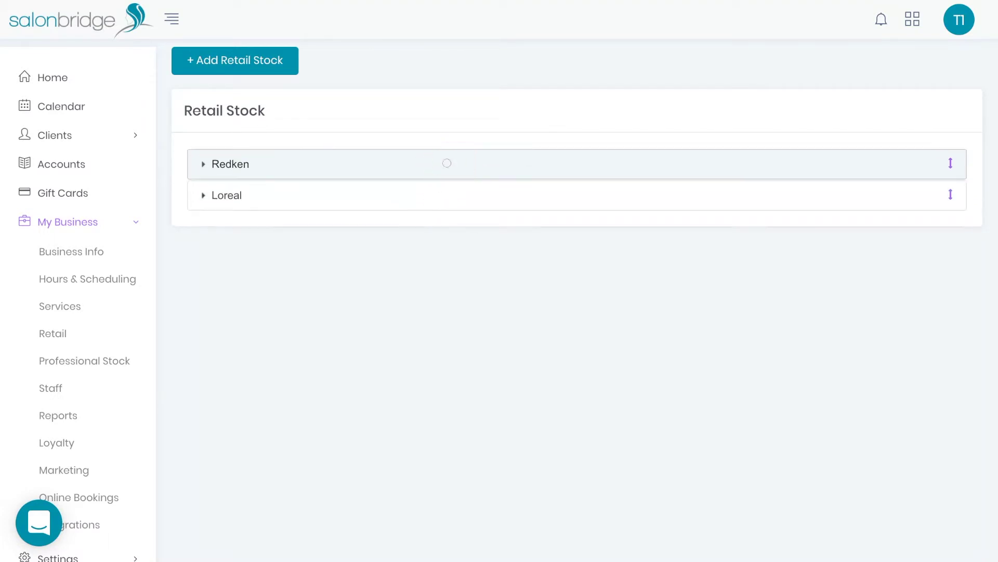
left_click(446, 162)
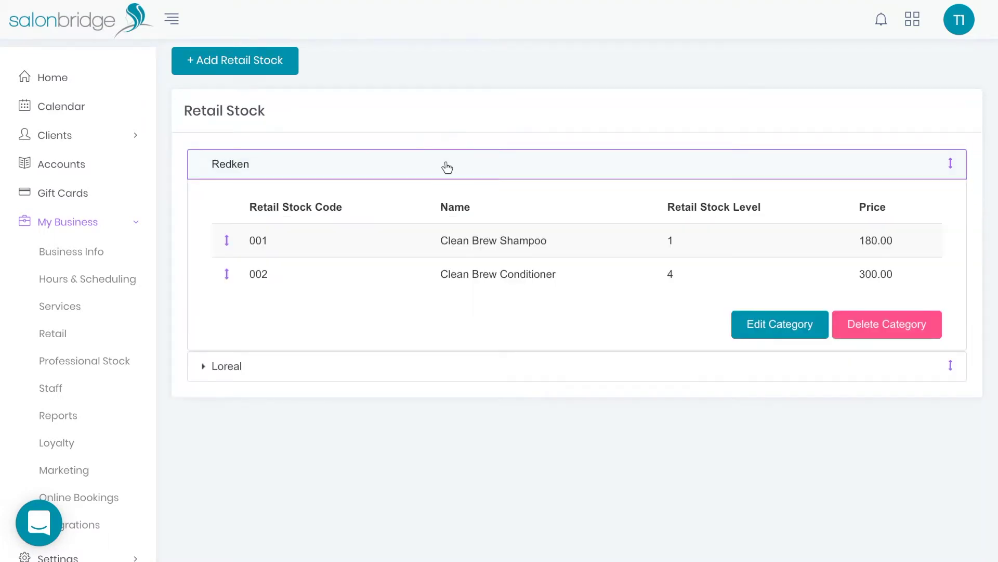
Step: Re-save the 001 Clean Brew Shampoo item under Redken (price 180,00, cost 150,00)
left_click(393, 243)
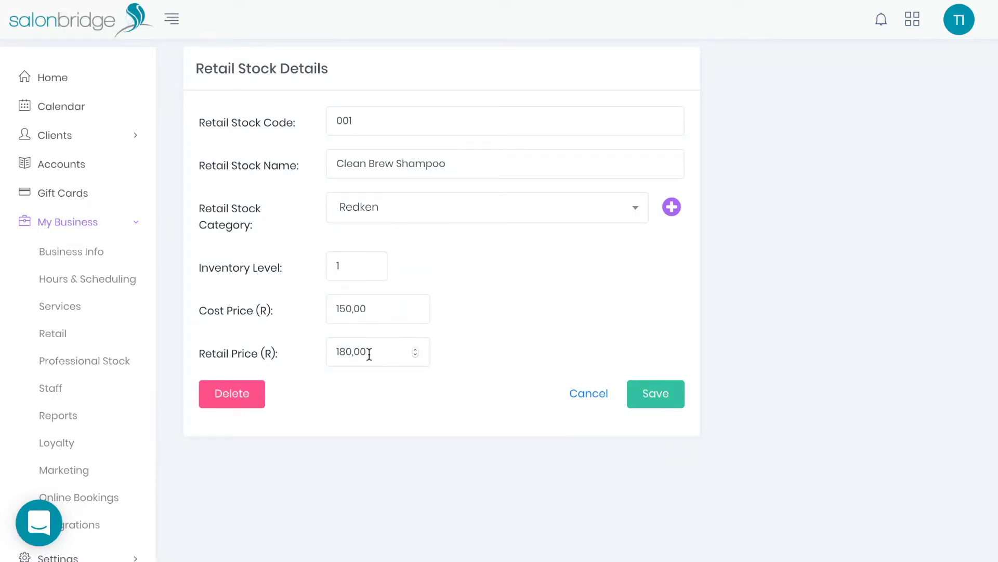
left_click(663, 396)
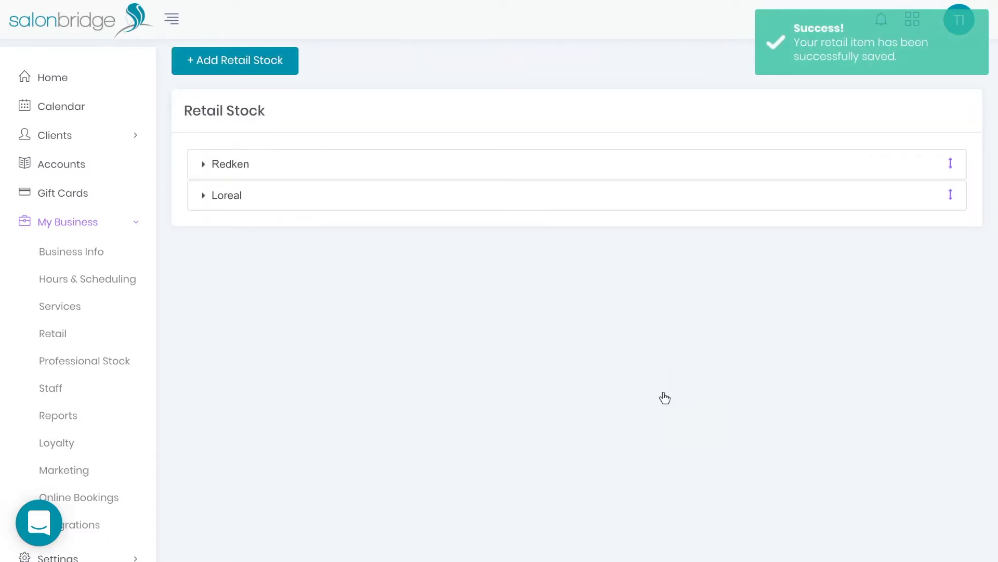
left_click(250, 71)
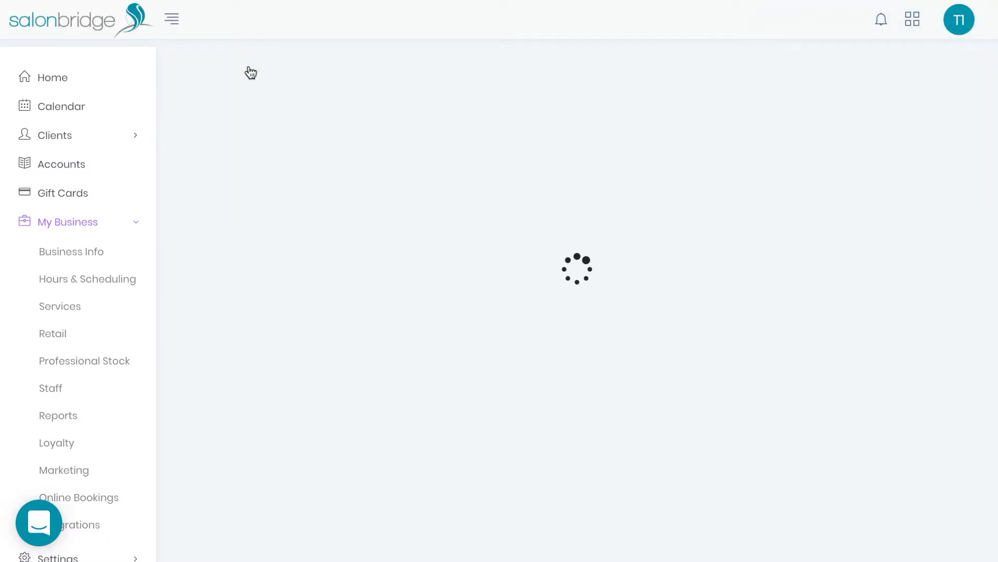
Step: Enter stock code 'code 122' and item name 'Product Name', correcting the typo
left_click(359, 117)
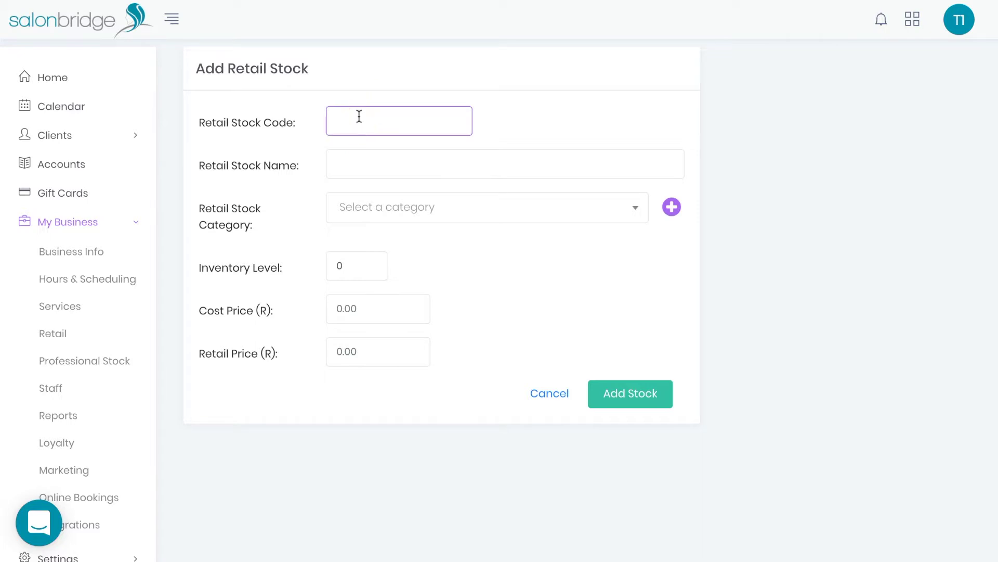
type("code 122")
left_click(366, 165)
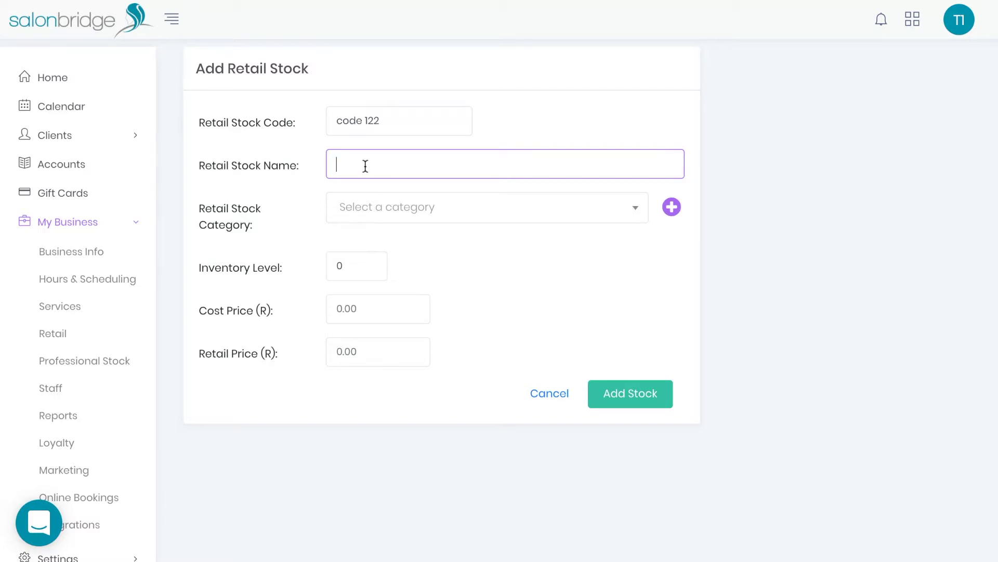
type("ProductBName")
left_click(384, 163)
key("BackSpace")
Step: Set category Redken, inventory 5, cost price 100 and retail price 130
left_click(386, 211)
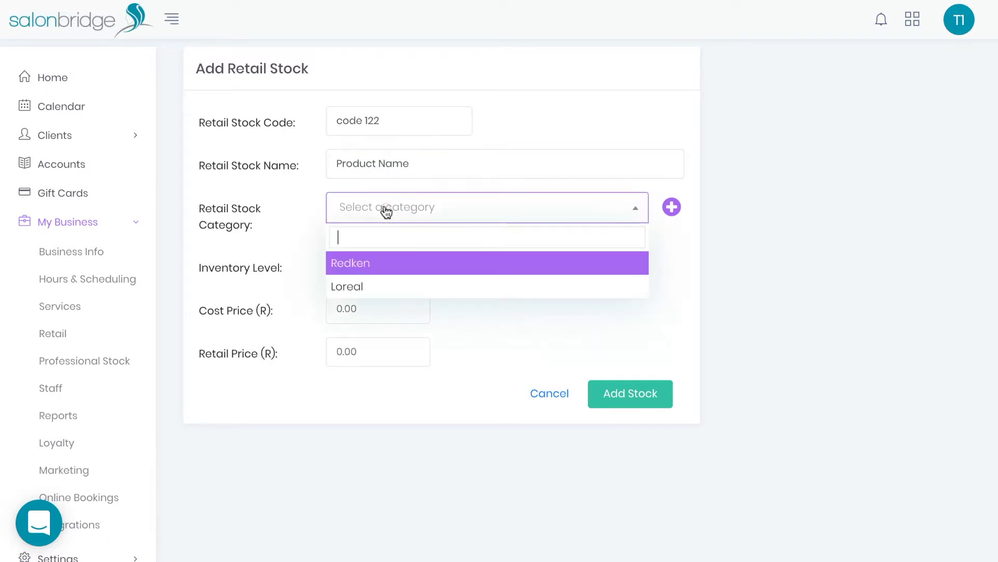
left_click(368, 269)
double_click(333, 265)
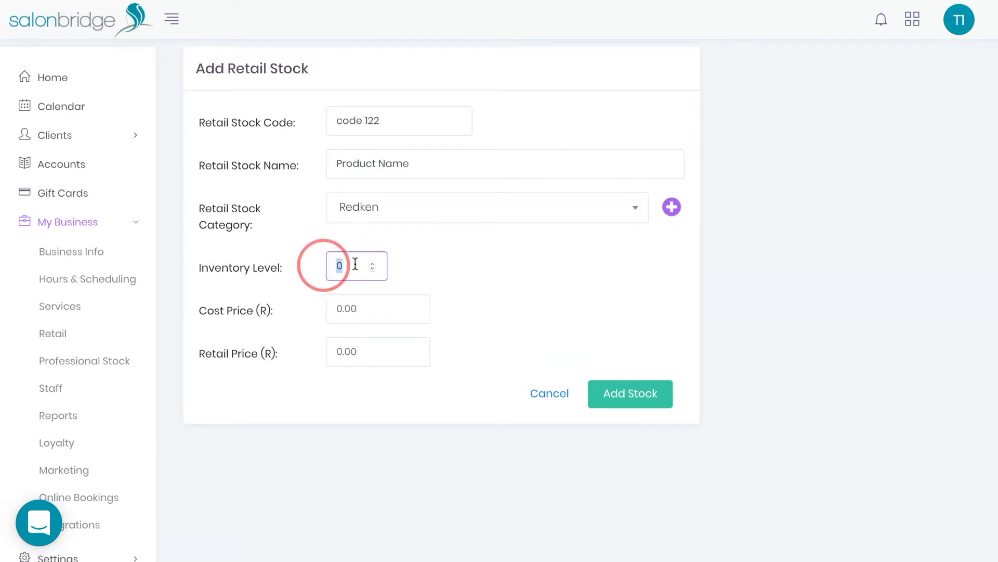
type("5")
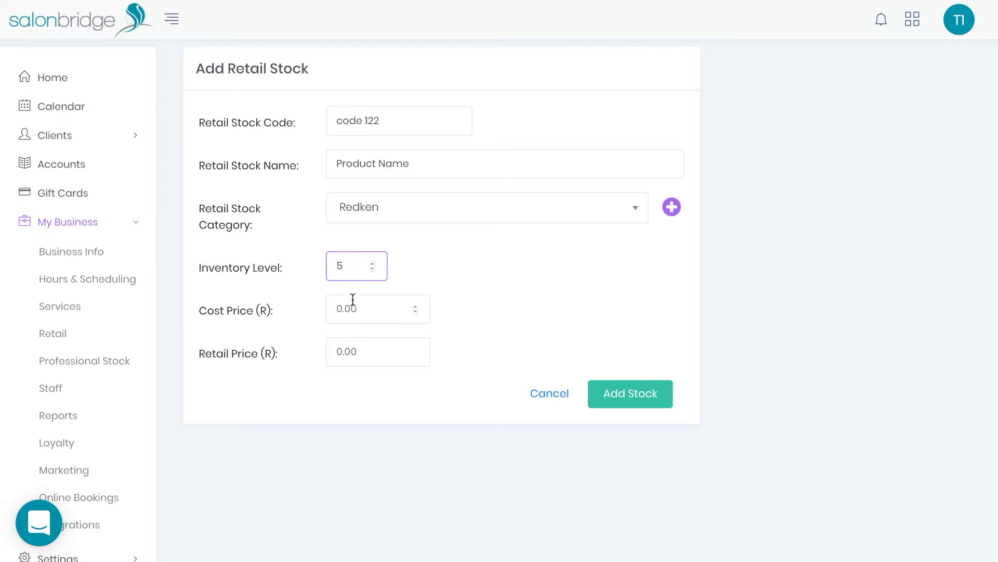
left_click(358, 308)
type("100")
left_click(363, 350)
type("130")
Step: Add the item to Retail Stock and expand then collapse Redken to confirm it
left_click(627, 394)
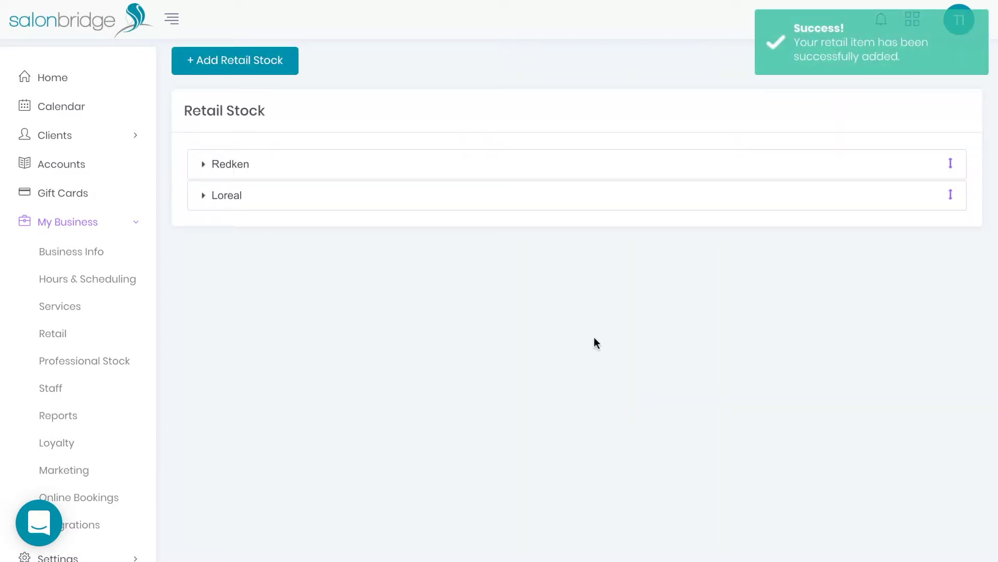
left_click(537, 175)
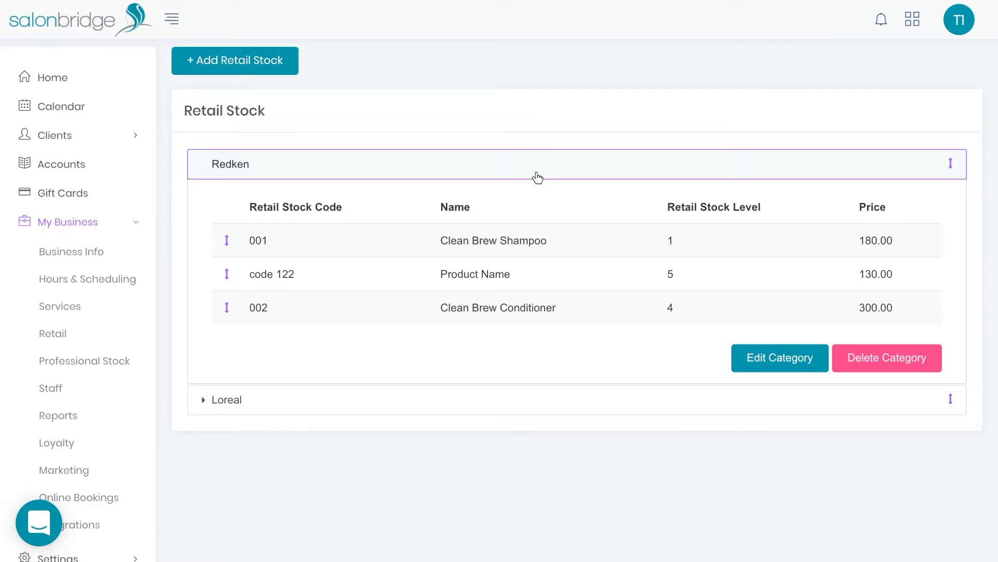
left_click(538, 176)
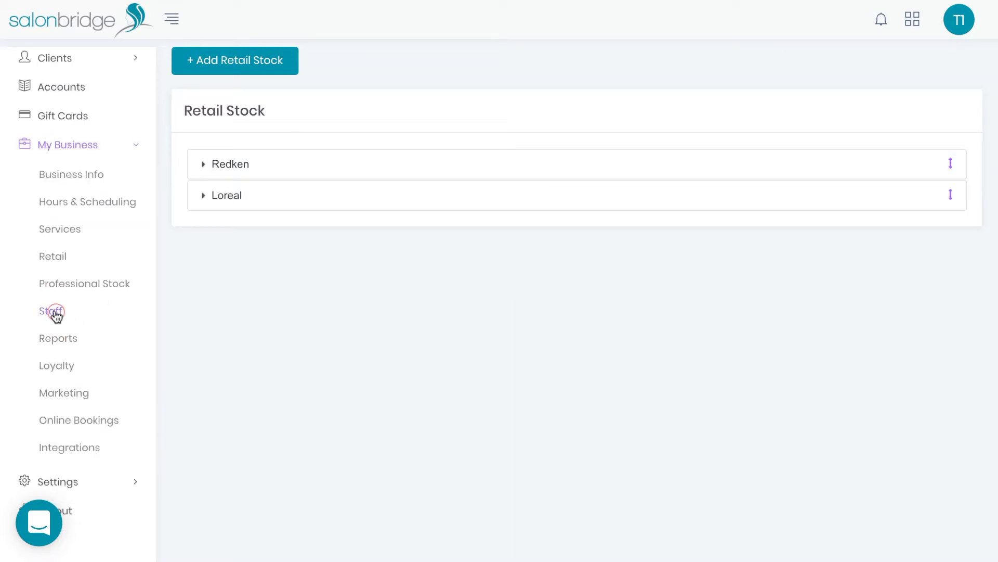
Step: Open Therapist 3 from the Staff list and re-save the record unchanged
left_click(56, 312)
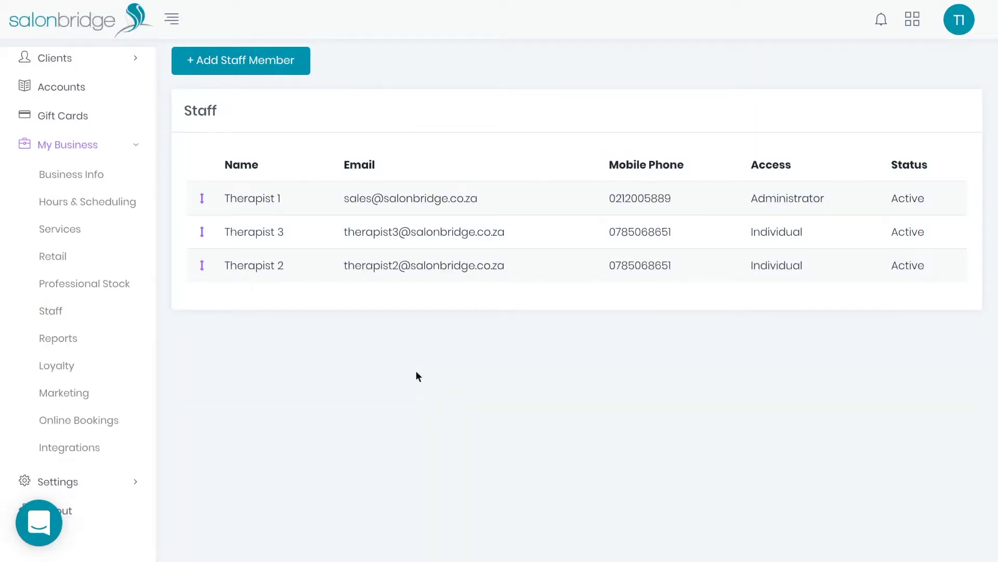
left_click(381, 229)
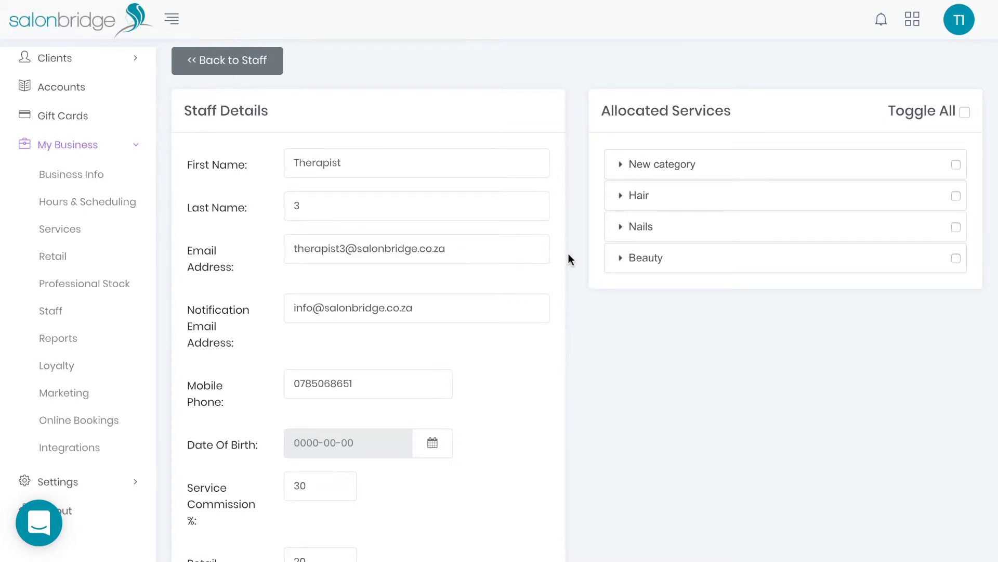
scroll(569, 255, "down", 8)
scroll(569, 255, "down", 1)
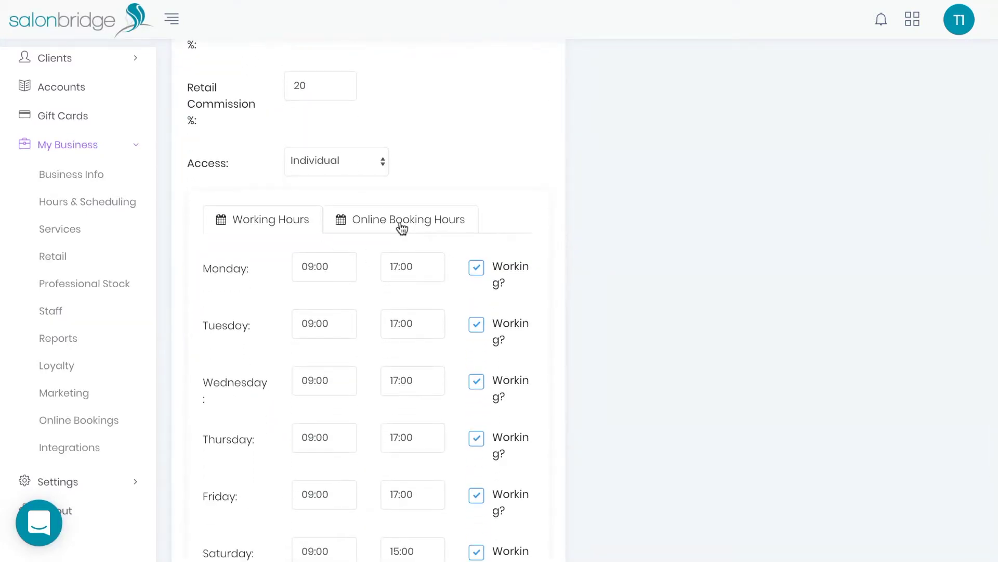
scroll(402, 227, "up", 5)
scroll(402, 228, "down", 9)
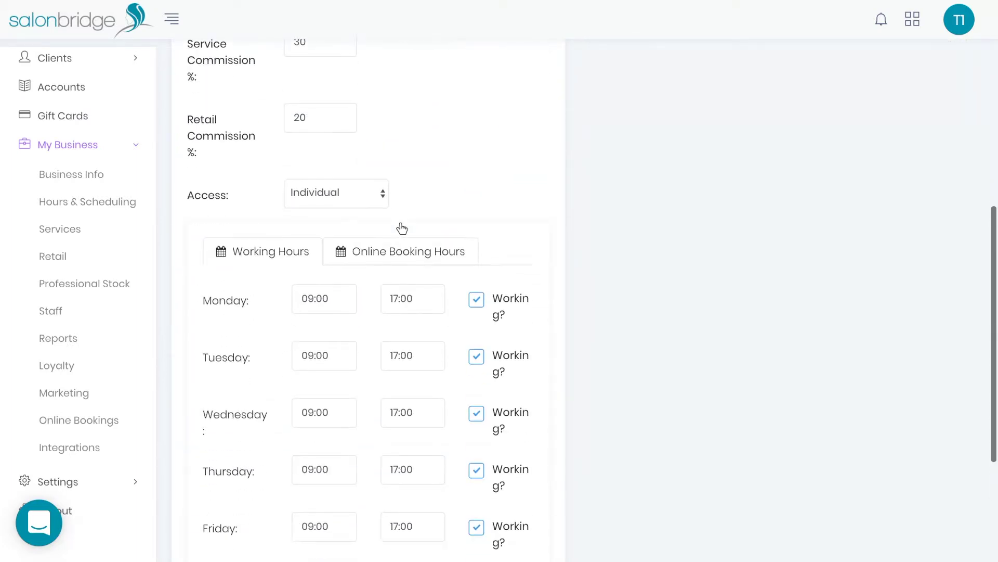
left_click(530, 517)
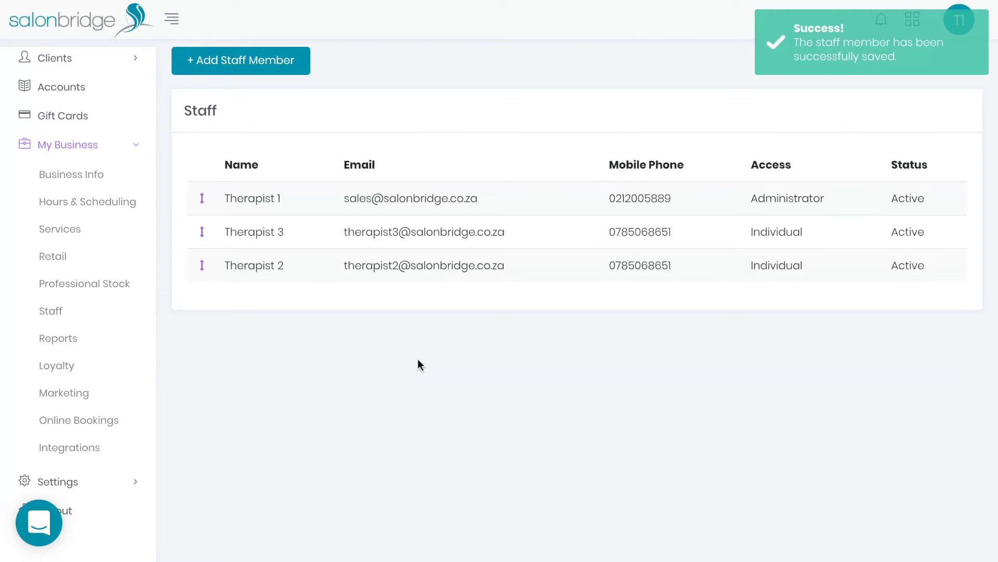
left_click(238, 71)
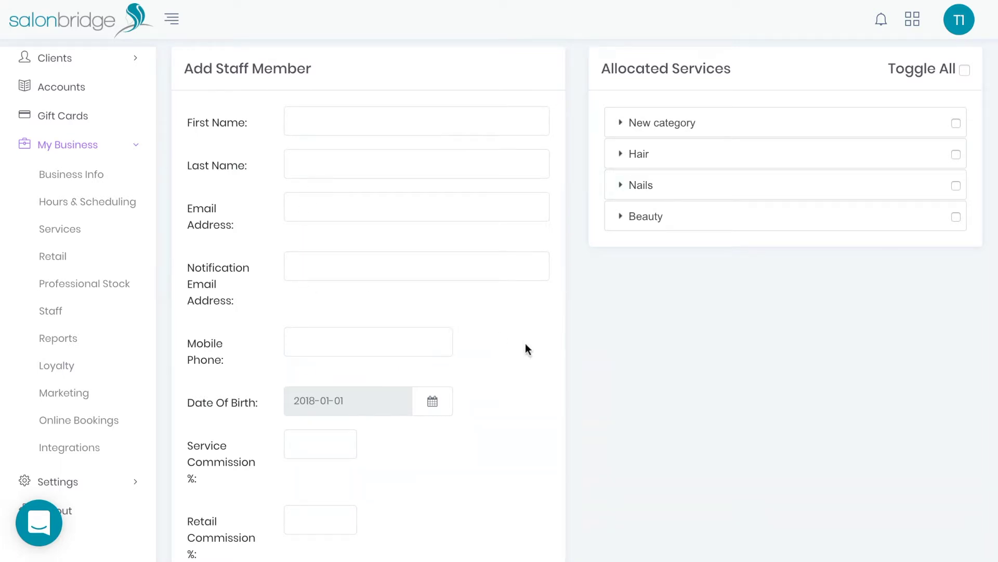
scroll(527, 347, "down", 3)
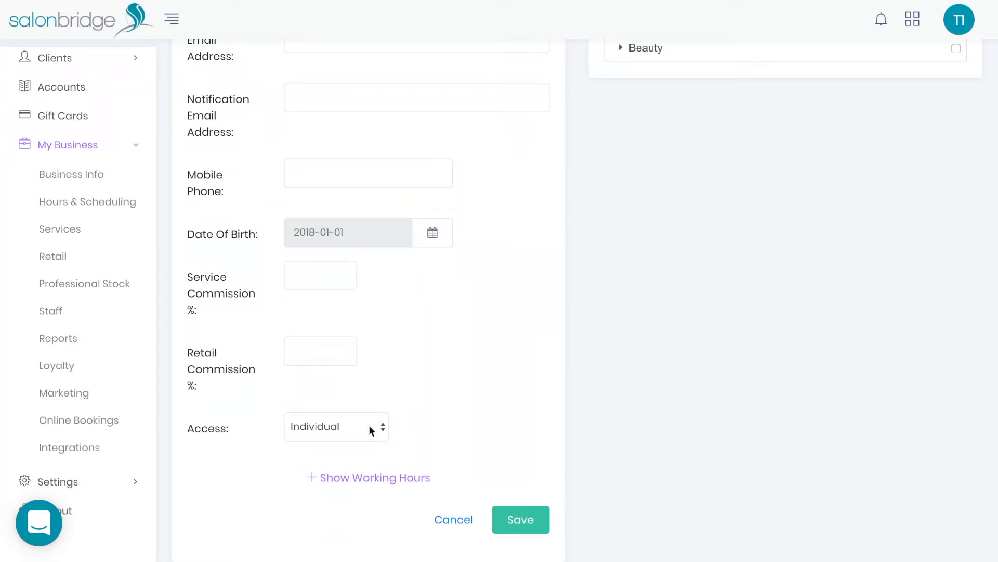
left_click(370, 425)
left_click(446, 437)
scroll(445, 441, "up", 5)
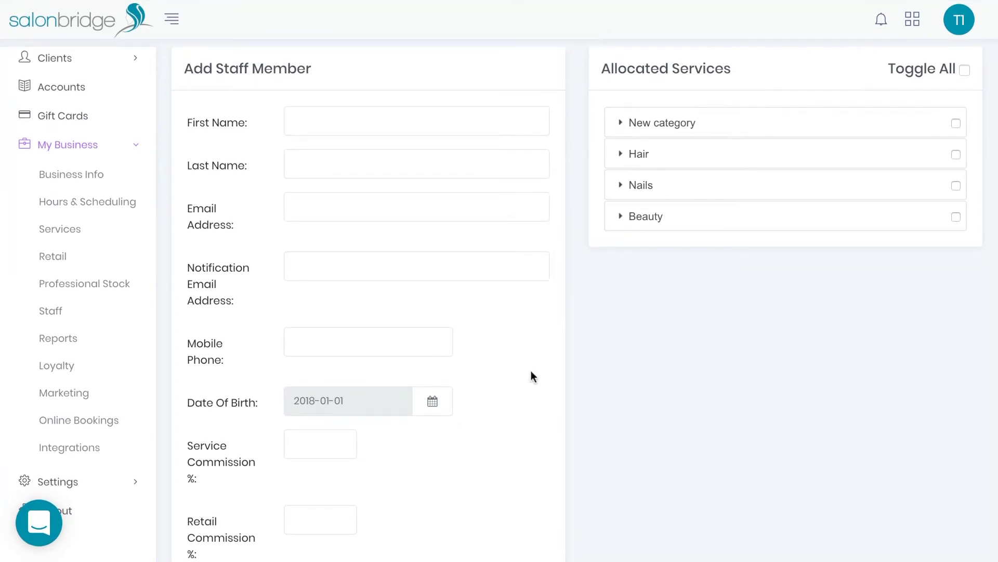
left_click(805, 130)
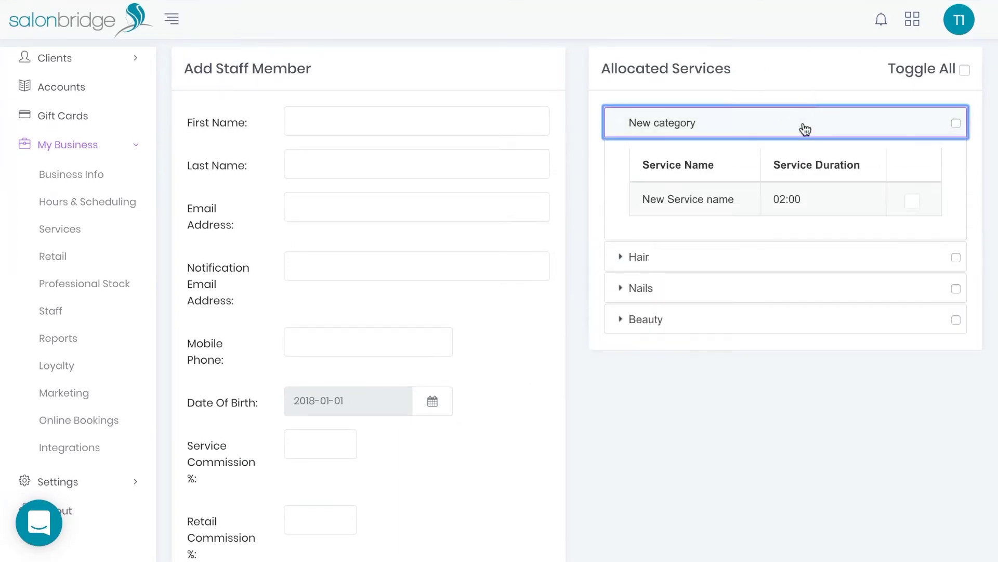
left_click(805, 129)
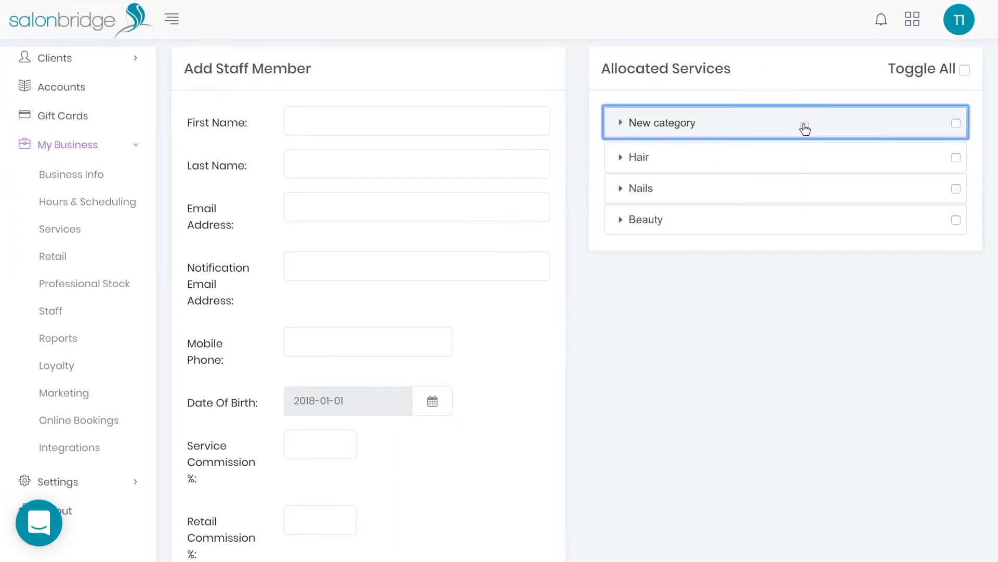
left_click(781, 156)
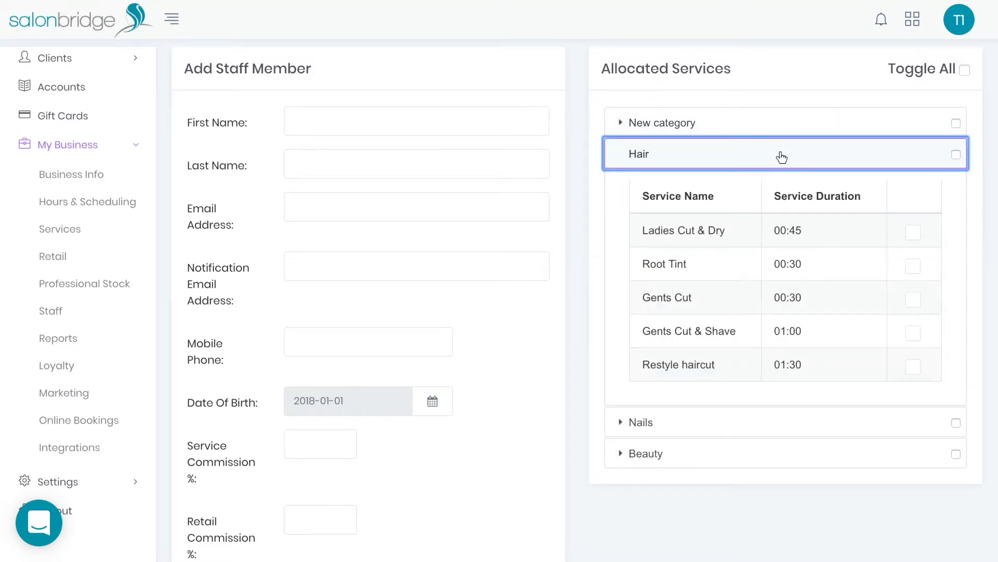
left_click(781, 157)
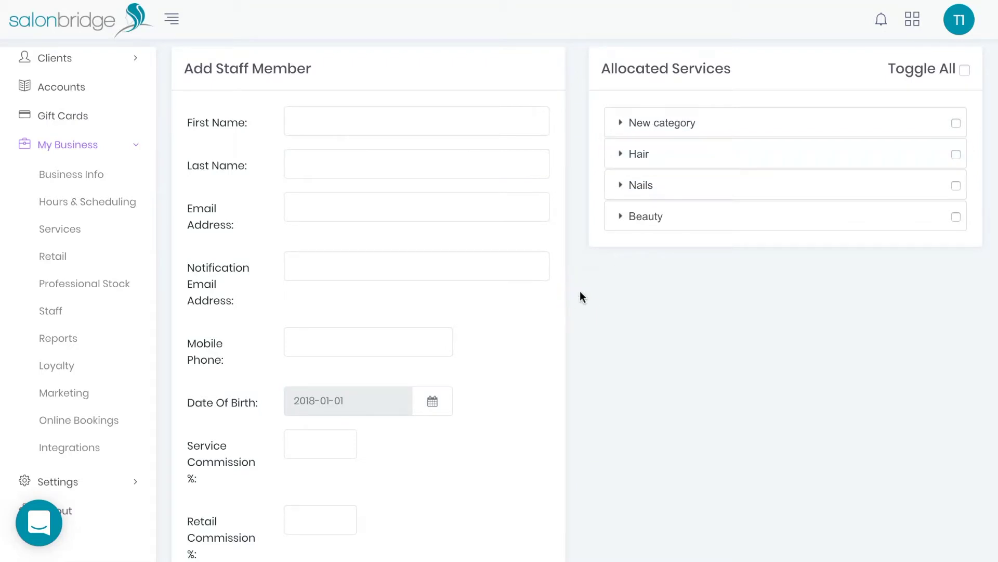
scroll(581, 294, "down", 3)
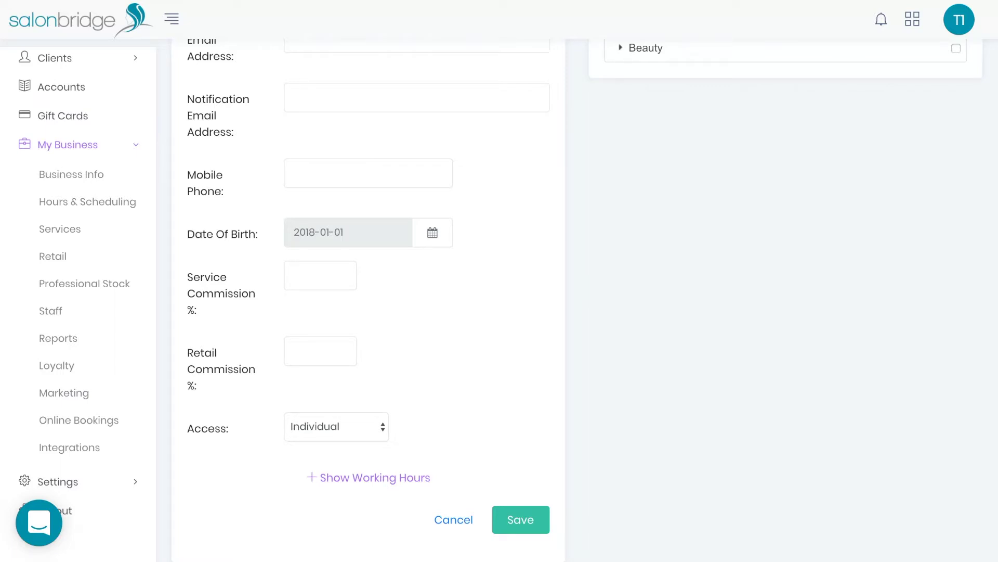
left_click(447, 520)
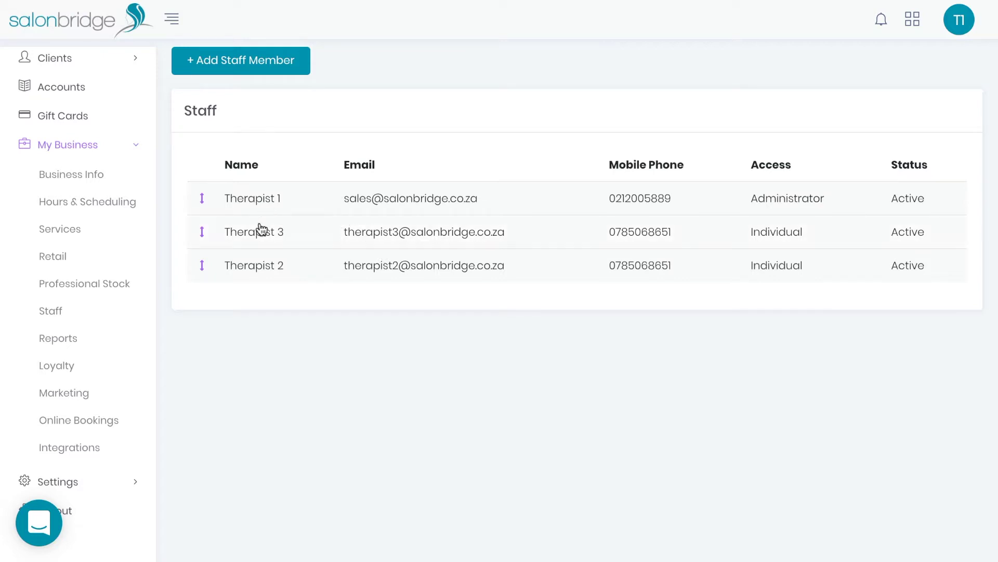
Step: Drag Therapist 3 below Therapist 2 in the staff list, then go to Reports
left_click(276, 234)
left_click_drag(275, 234, 269, 265)
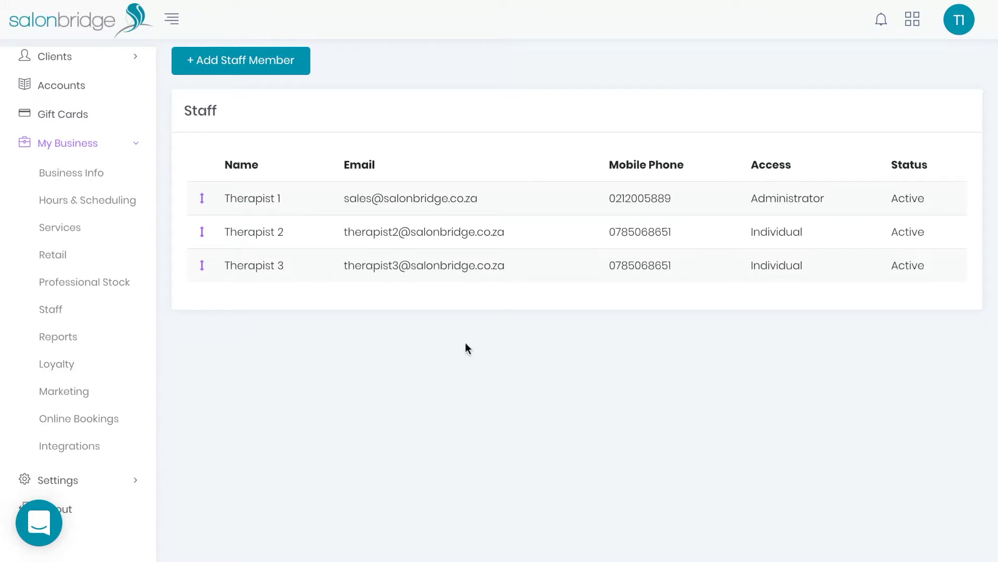
left_click(70, 336)
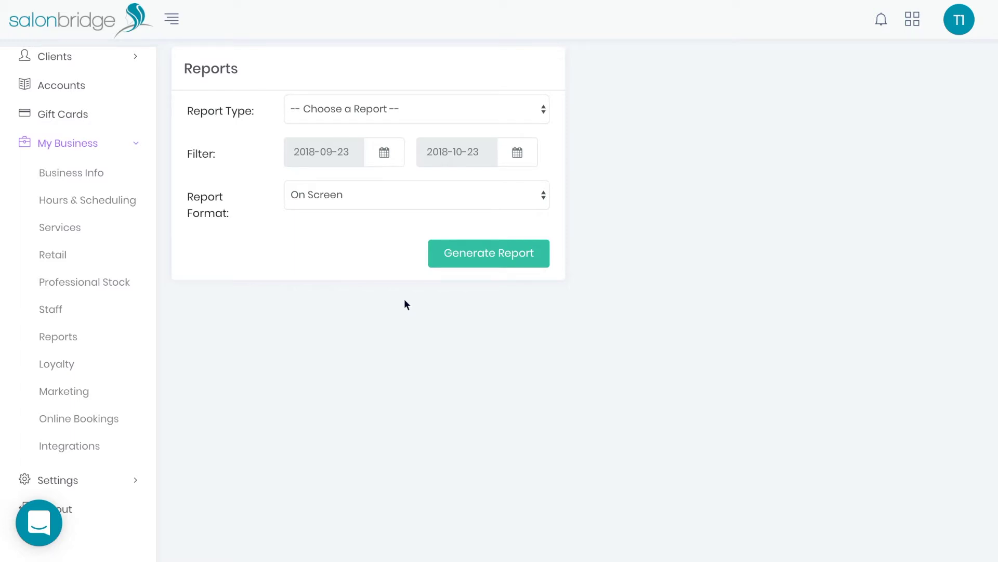
Step: Generate a Sales / Revenue Report by Staff for 2018-09-23 to 2018-10-23
left_click(500, 100)
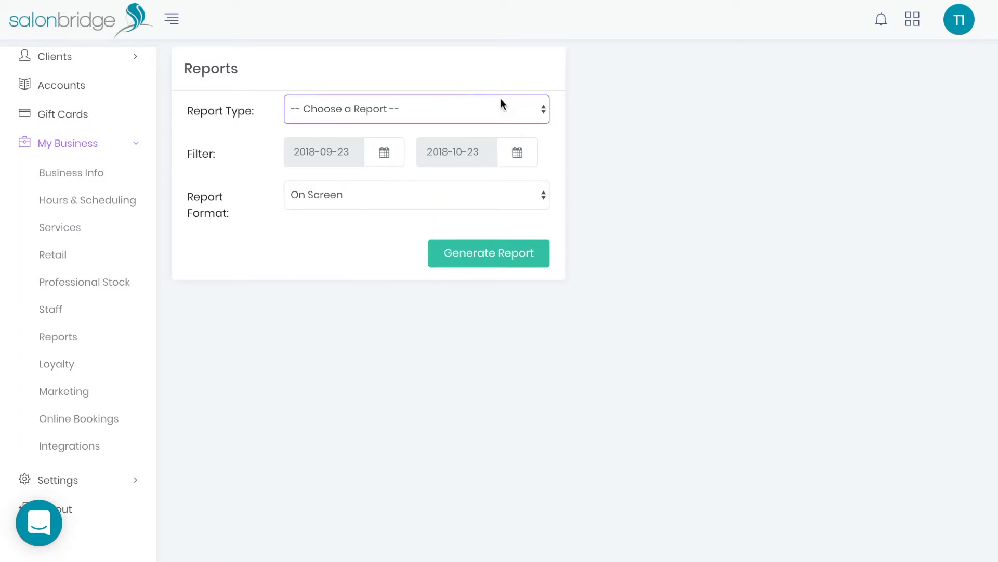
left_click(501, 101)
left_click(407, 161)
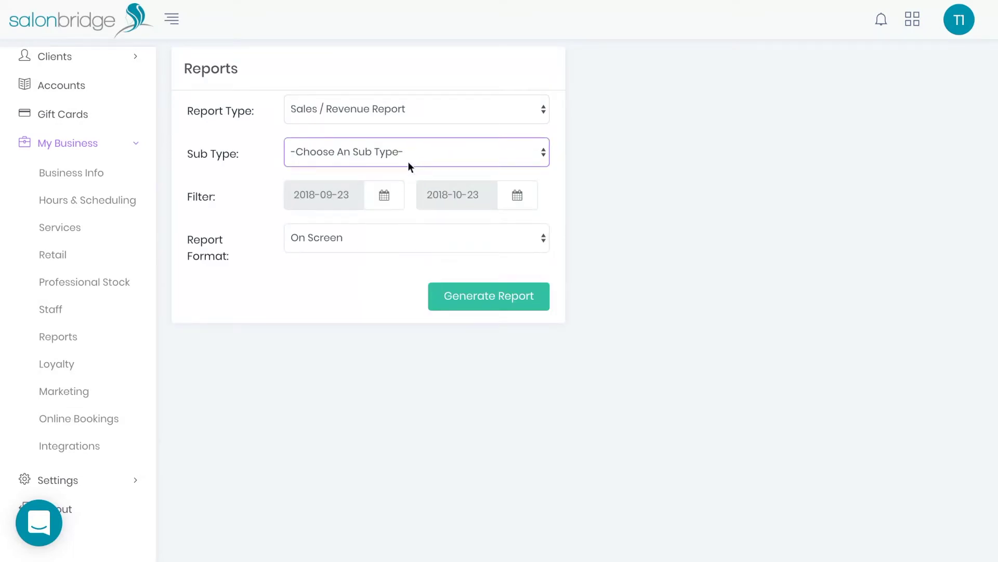
left_click(409, 164)
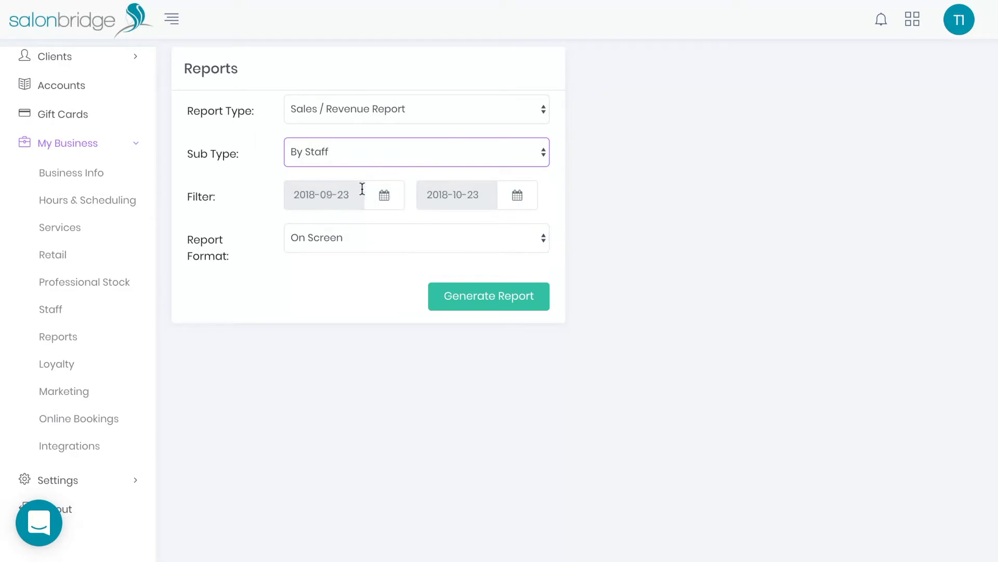
left_click(328, 240)
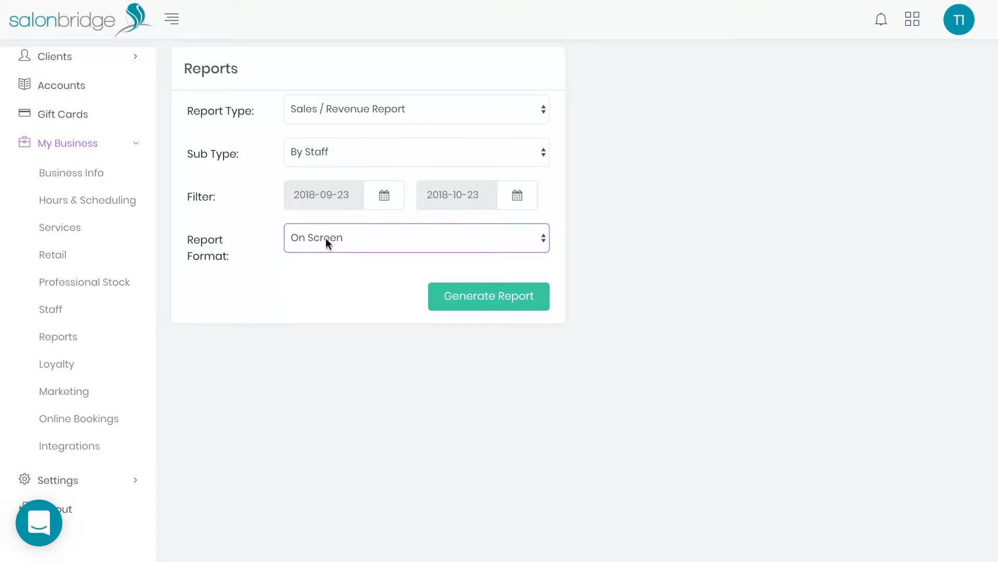
left_click(460, 299)
left_click(460, 299)
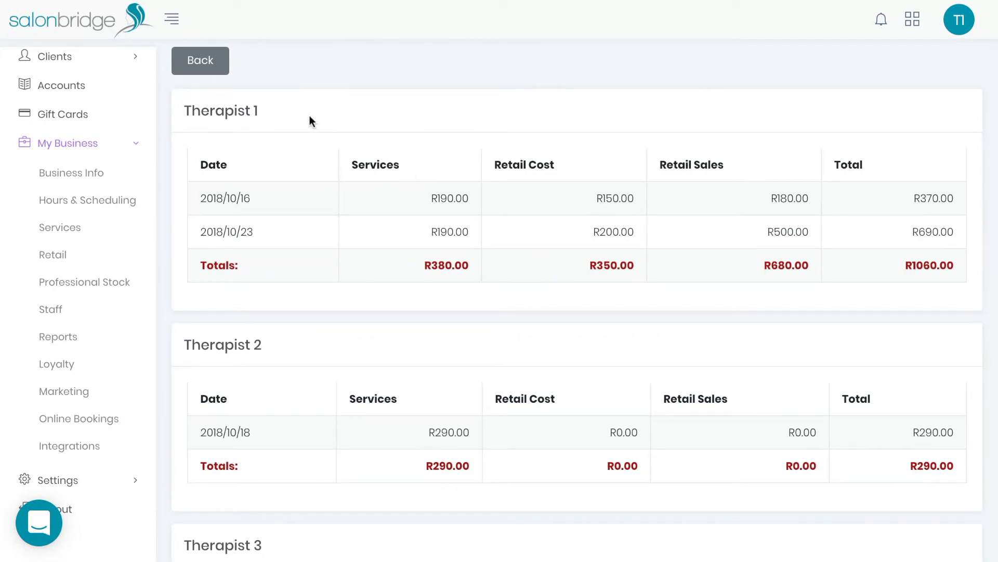
Step: Go back to the Reports form and choose the Cash-up Report type
left_click(218, 68)
left_click(391, 107)
left_click(379, 99)
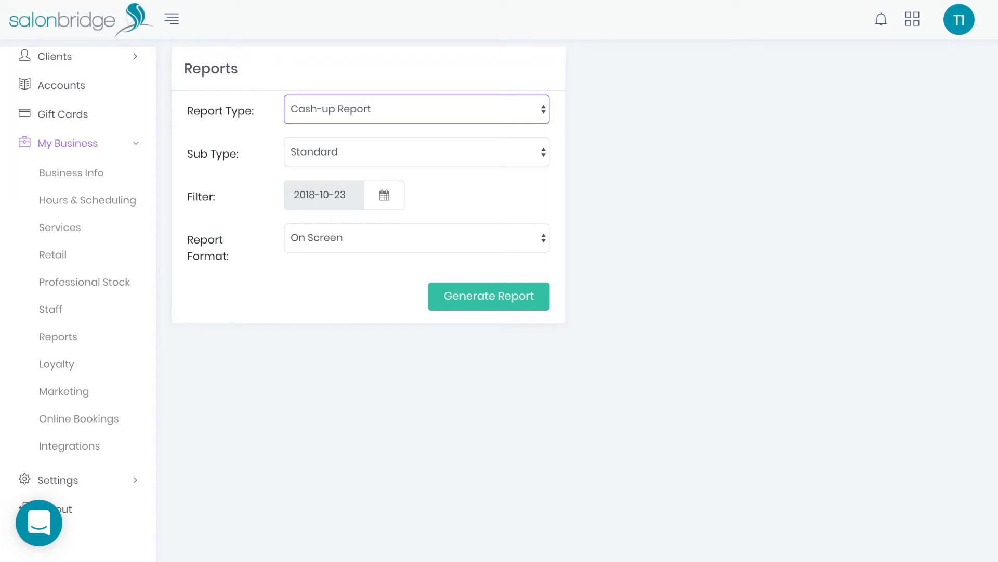
left_click(466, 307)
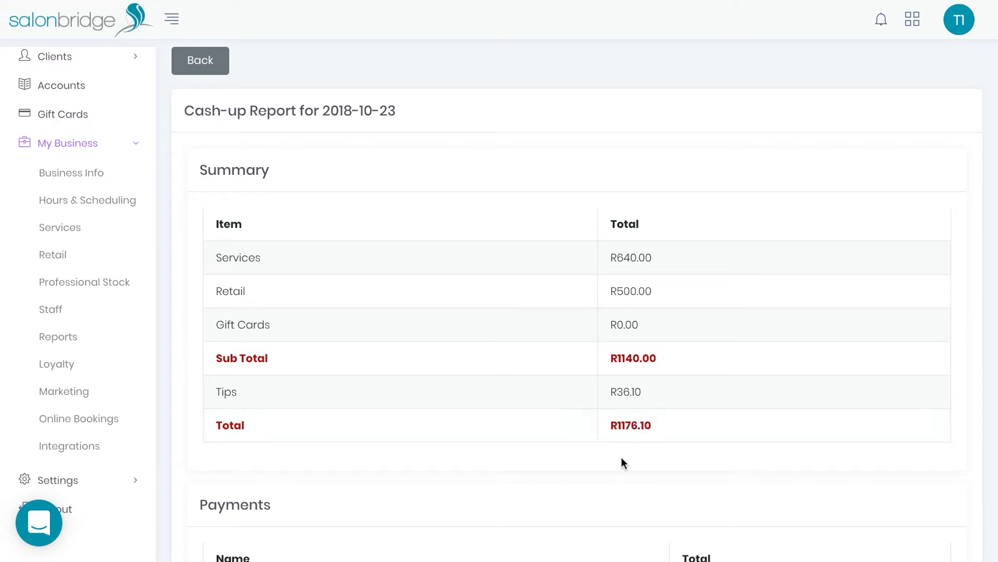
scroll(622, 457, "down", 4)
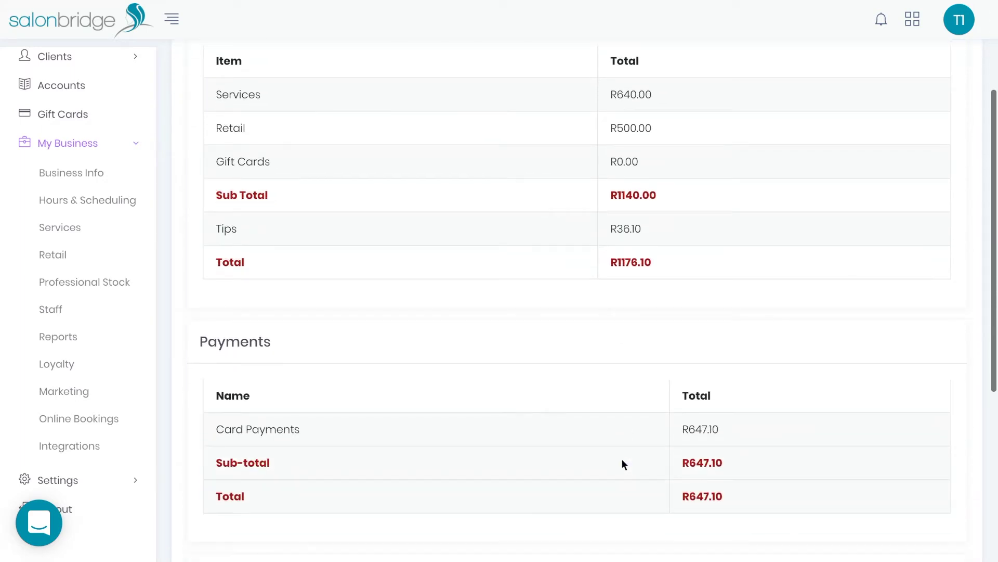
scroll(622, 463, "down", 4)
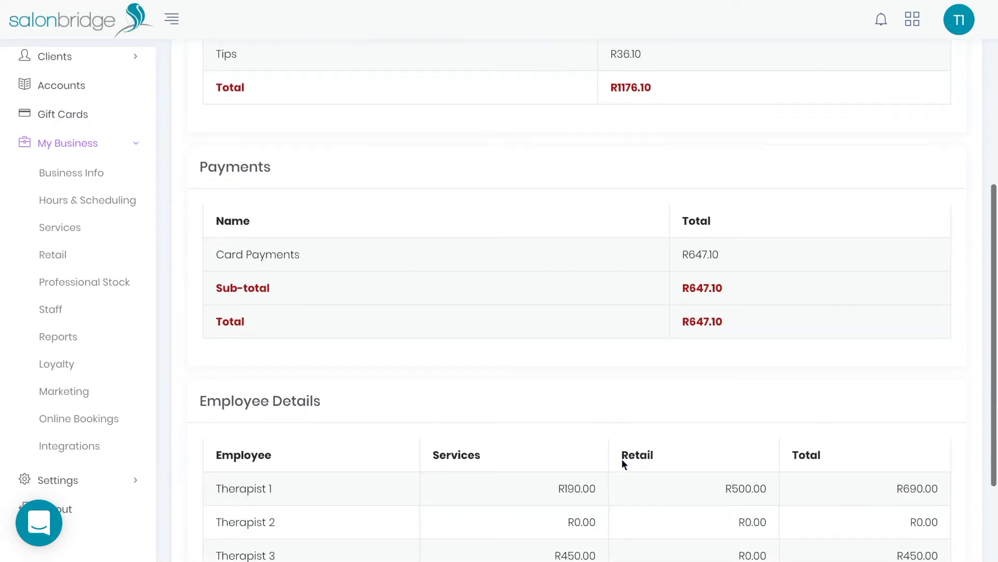
scroll(623, 463, "down", 1)
scroll(623, 463, "up", 4)
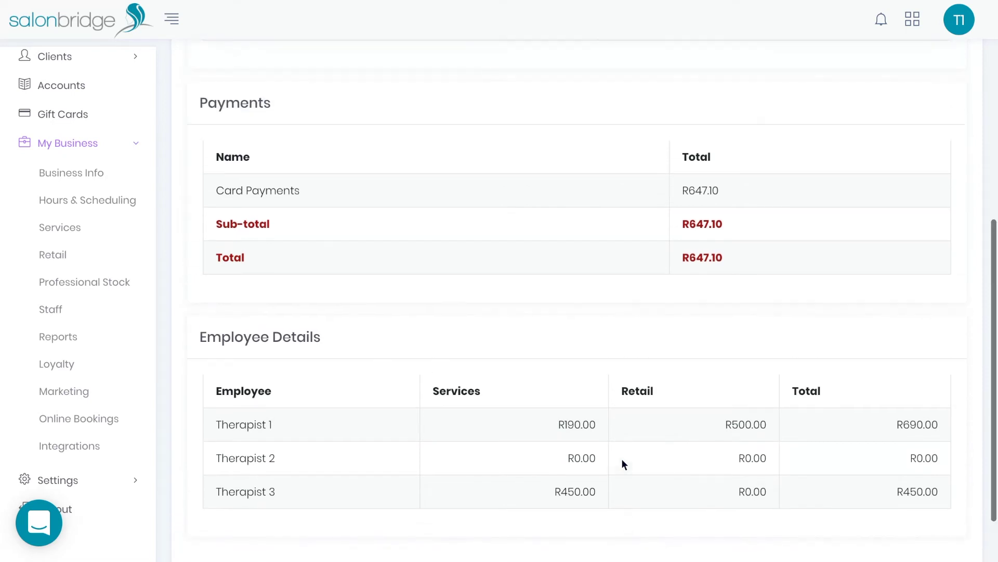
scroll(623, 462, "up", 3)
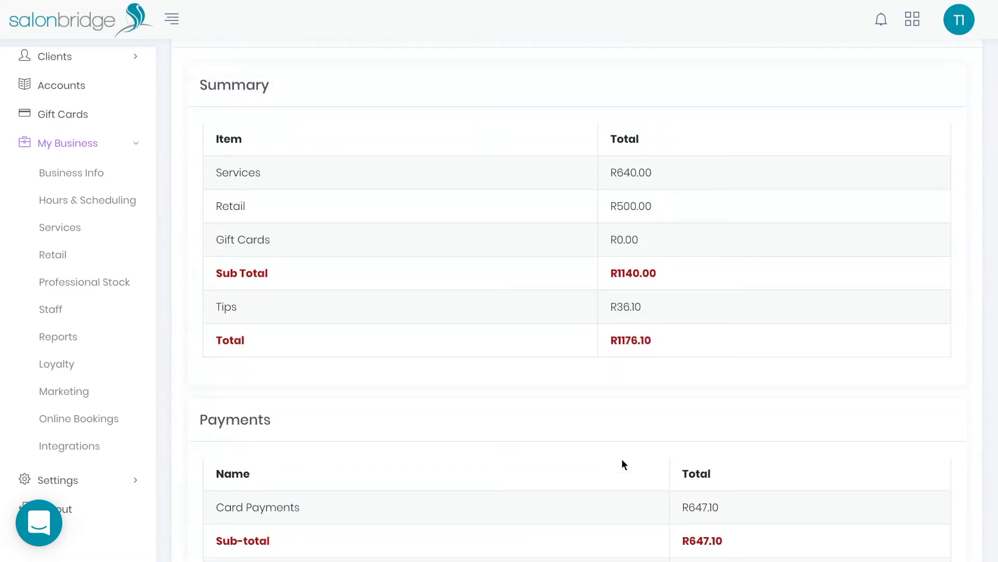
scroll(623, 463, "down", 7)
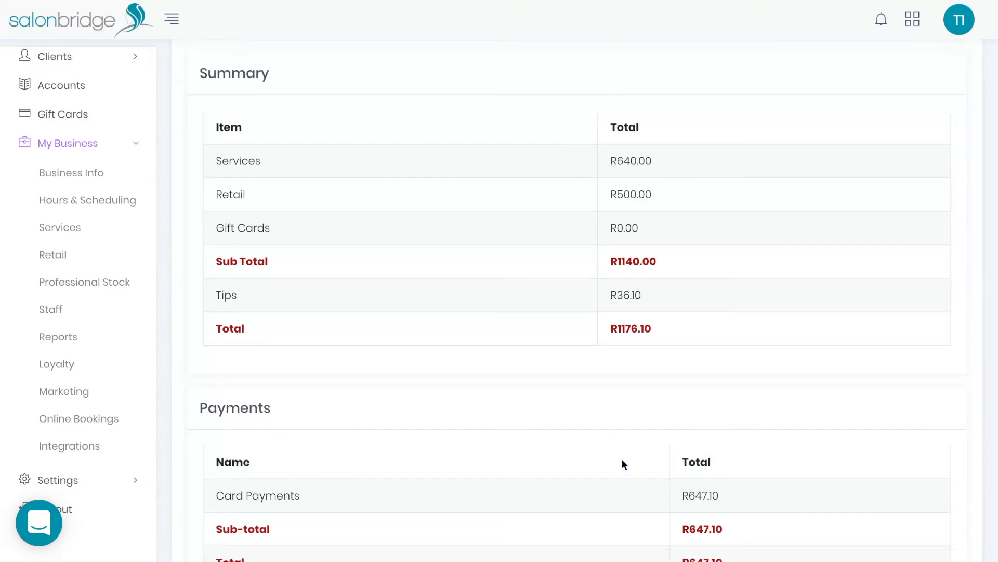
left_click(200, 533)
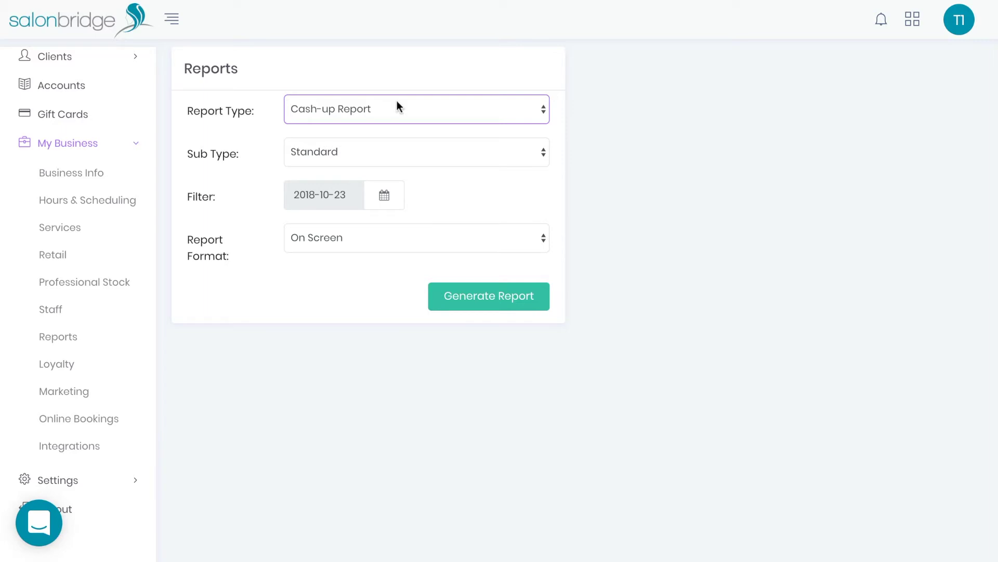
Step: Generate a Standard Appointment Report and review its 50% morning / 50% lunch pie charts
left_click(398, 69)
left_click(357, 155)
left_click(356, 167)
left_click(454, 296)
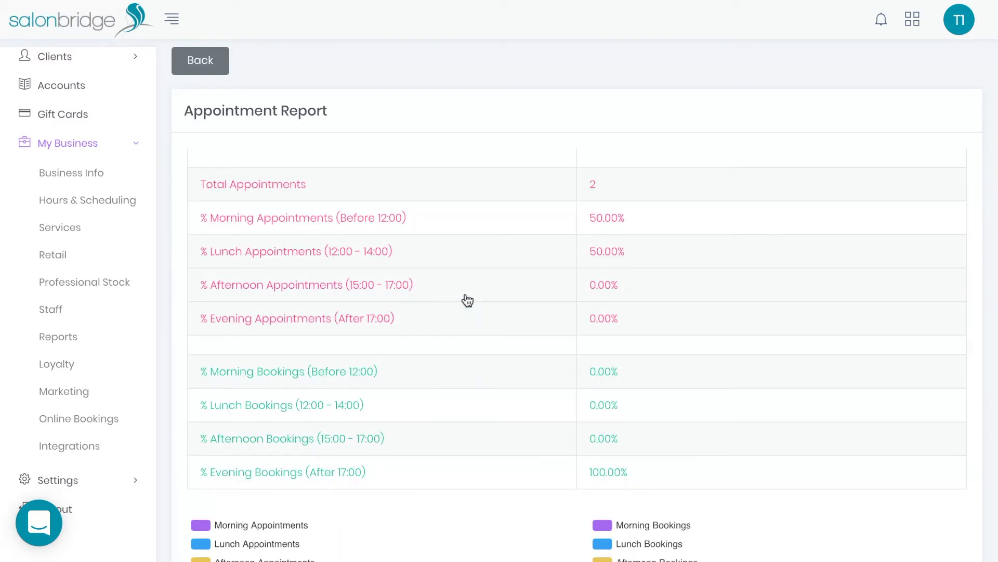
scroll(468, 300, "down", 7)
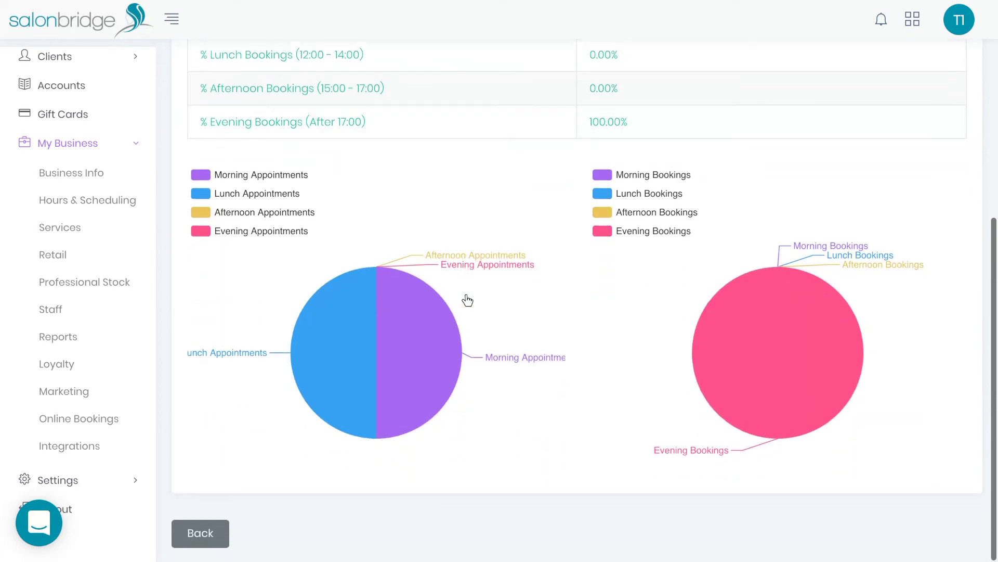
mouse_move(403, 340)
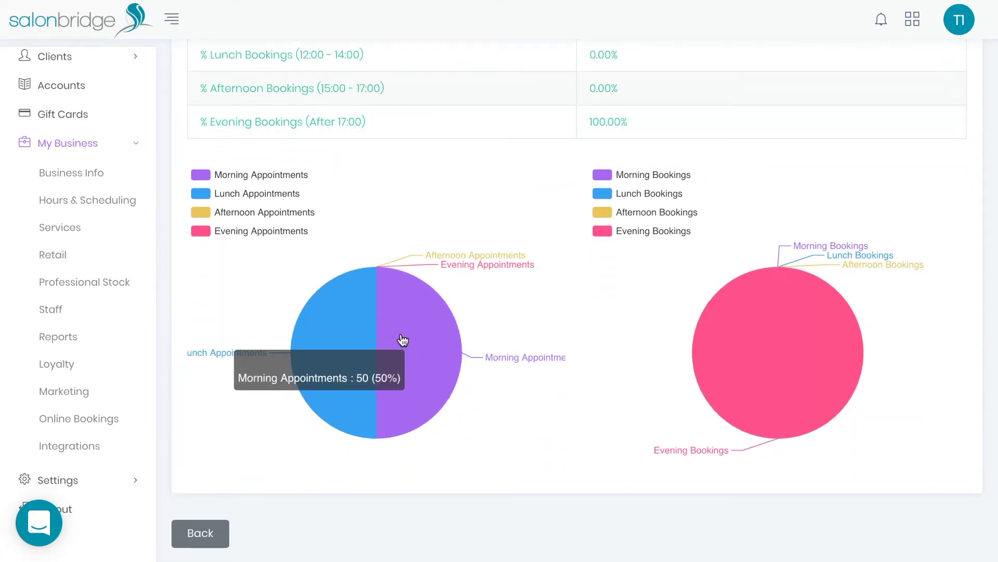
scroll(546, 304, "up", 3)
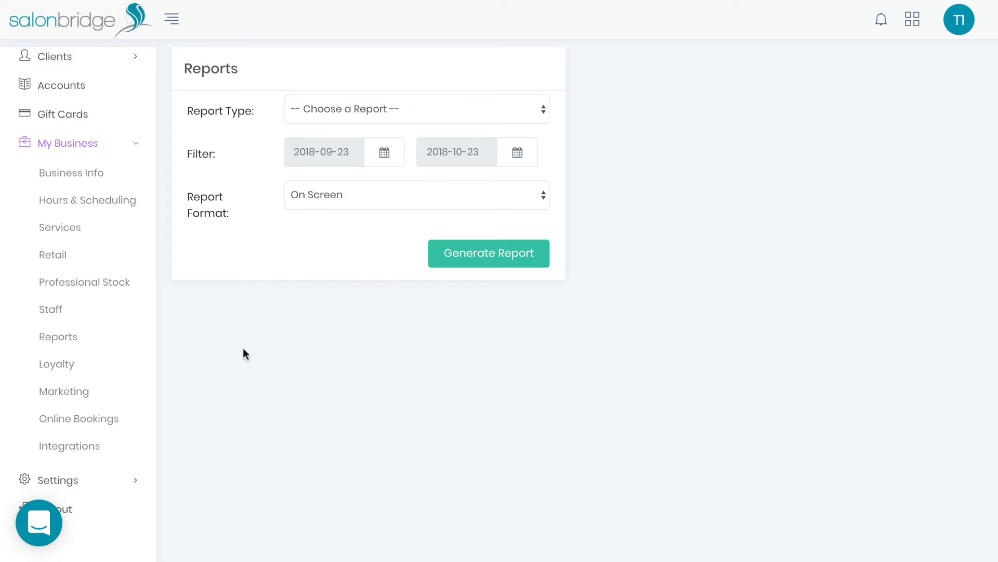
Step: Try a new SMS campaign with send date 2018-10-25 and send hour 7, without saving
left_click(83, 395)
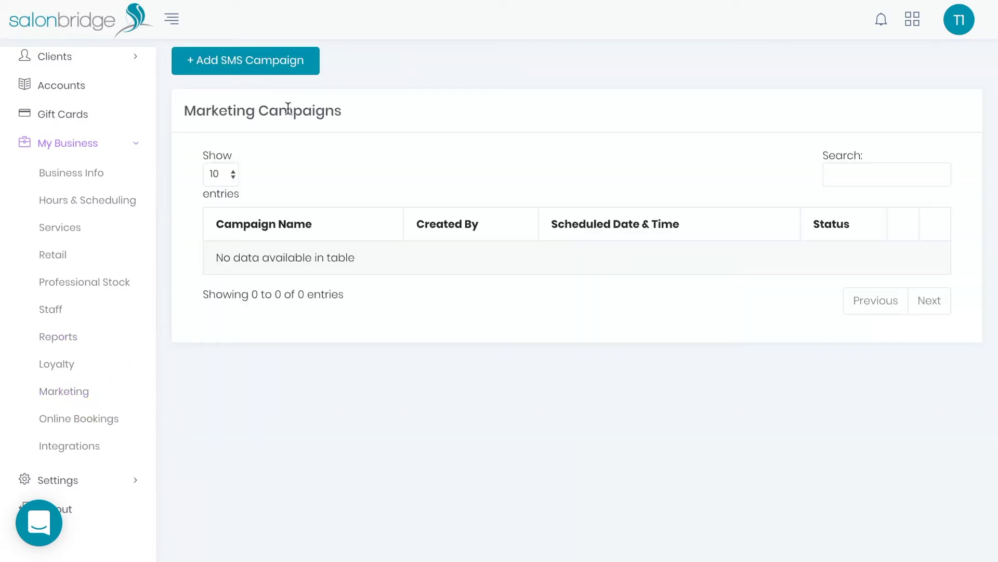
left_click(250, 66)
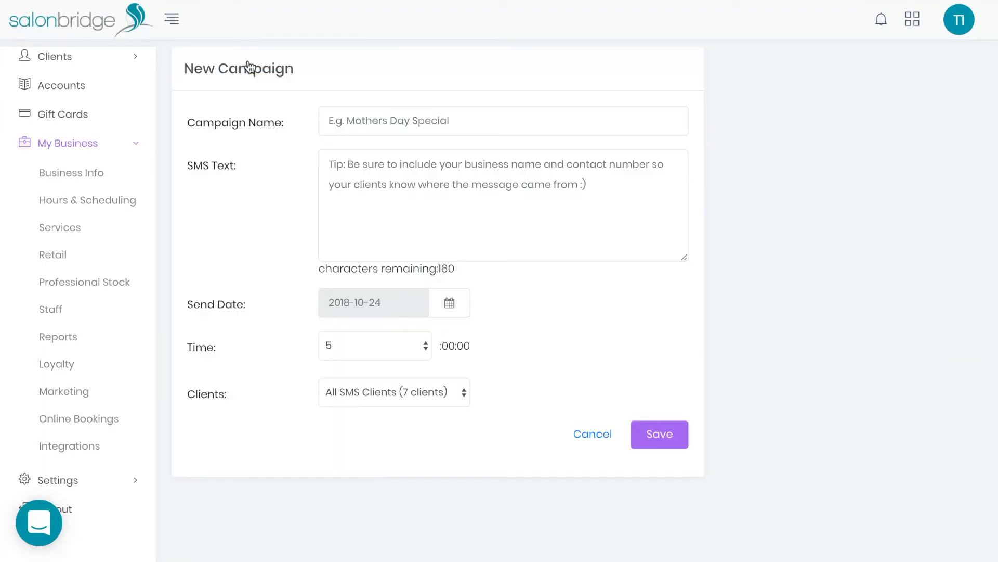
left_click(430, 113)
left_click(424, 178)
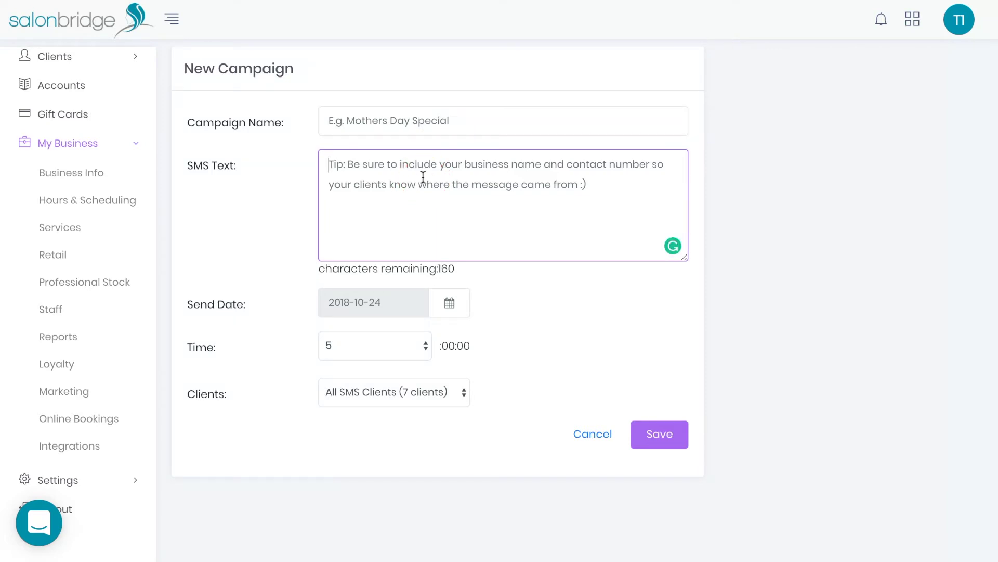
left_click(449, 308)
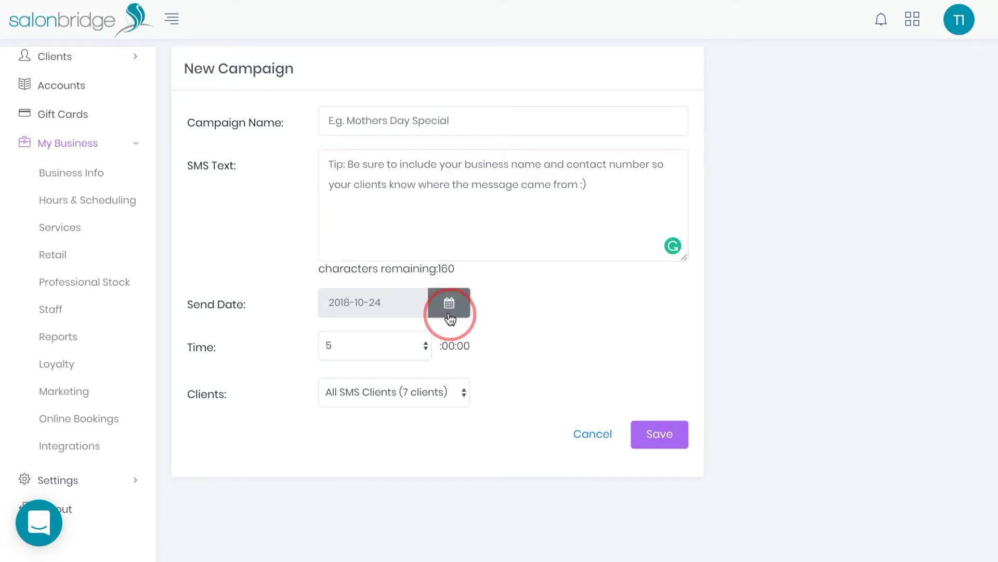
left_click(534, 433)
left_click(416, 352)
left_click(393, 370)
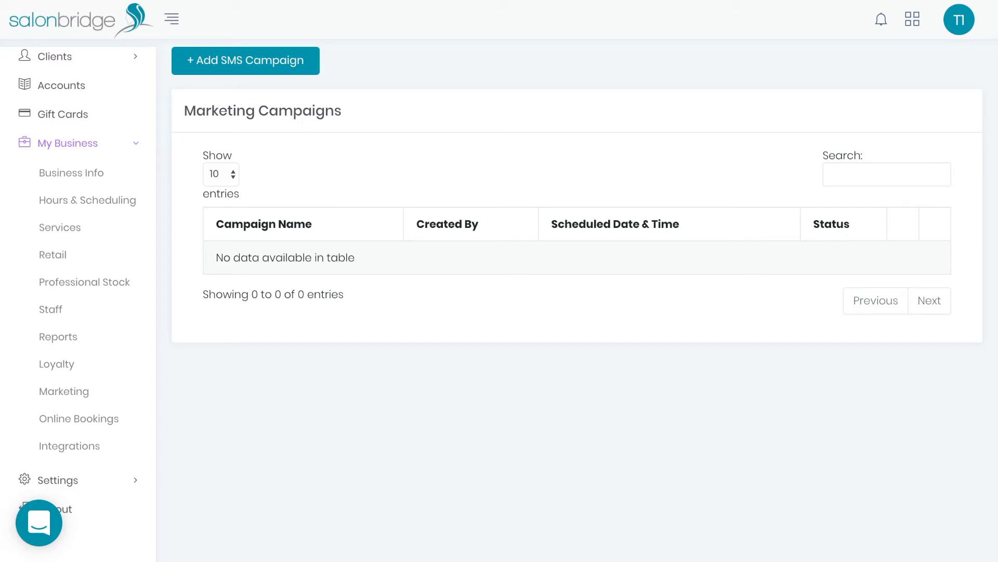
Step: Review the Facebook, Instagram and website embed booking links, then return to the Online Booking Page tab
left_click(71, 420)
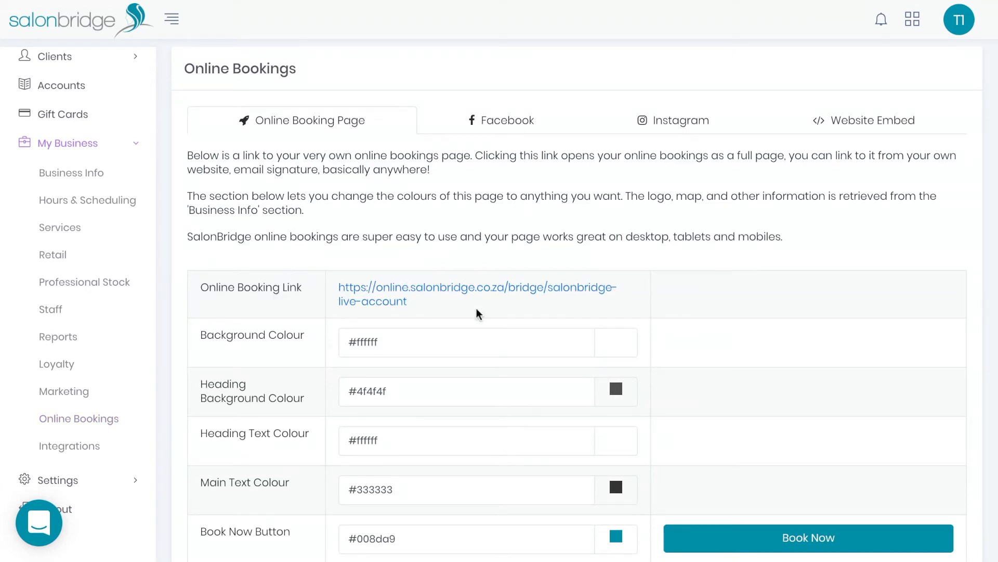
scroll(476, 312, "down", 1)
scroll(476, 309, "down", 2)
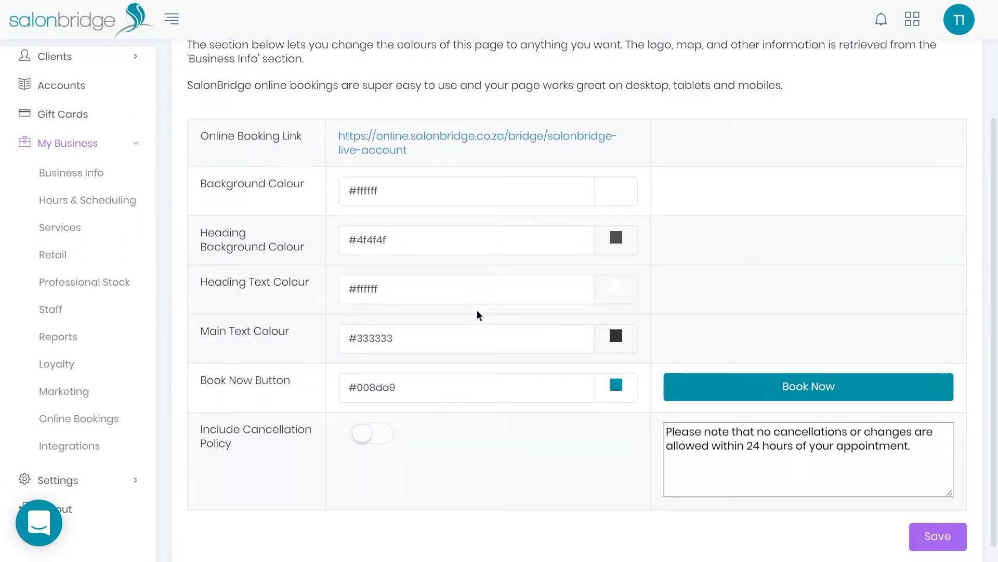
scroll(477, 312, "down", 1)
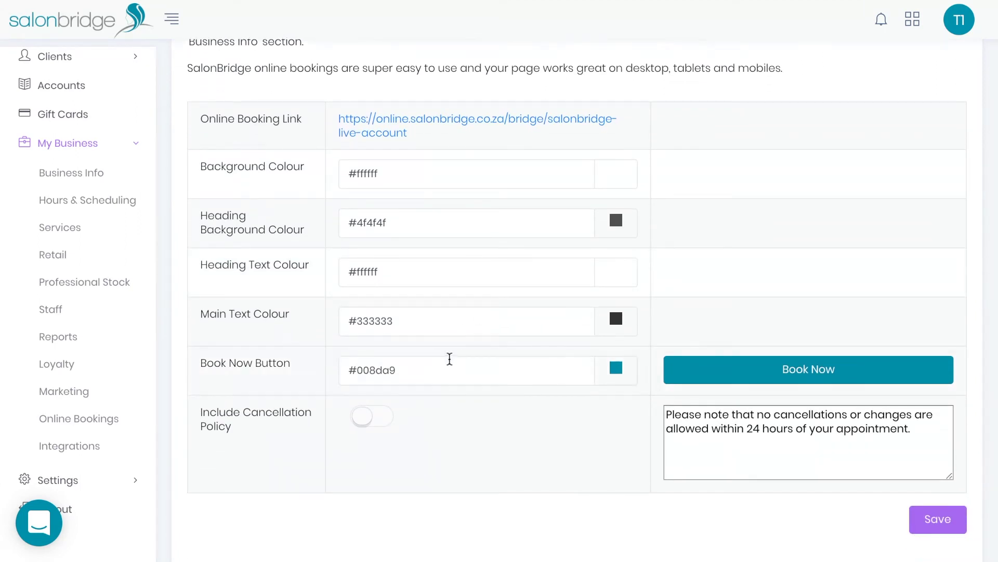
scroll(486, 362, "up", 3)
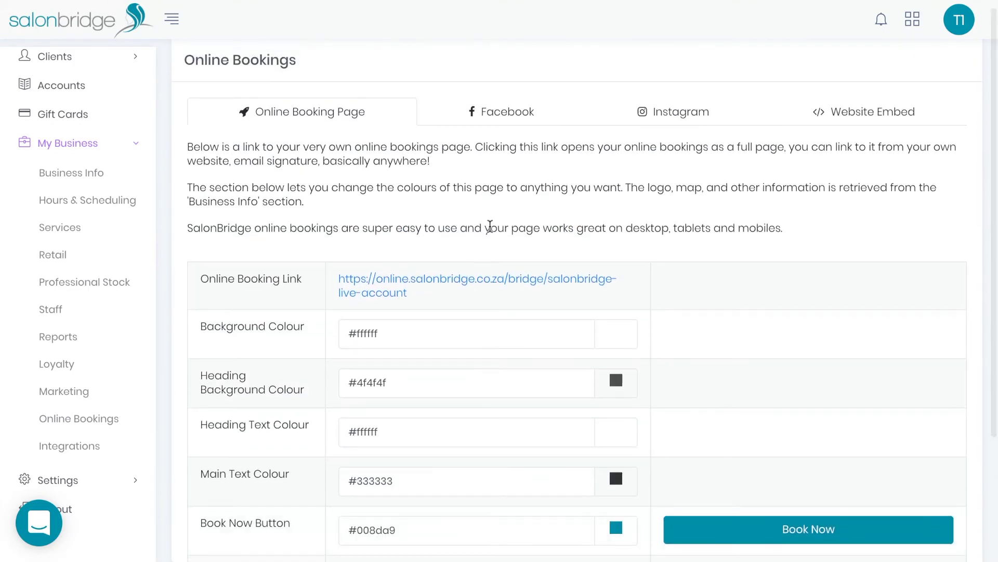
left_click(497, 126)
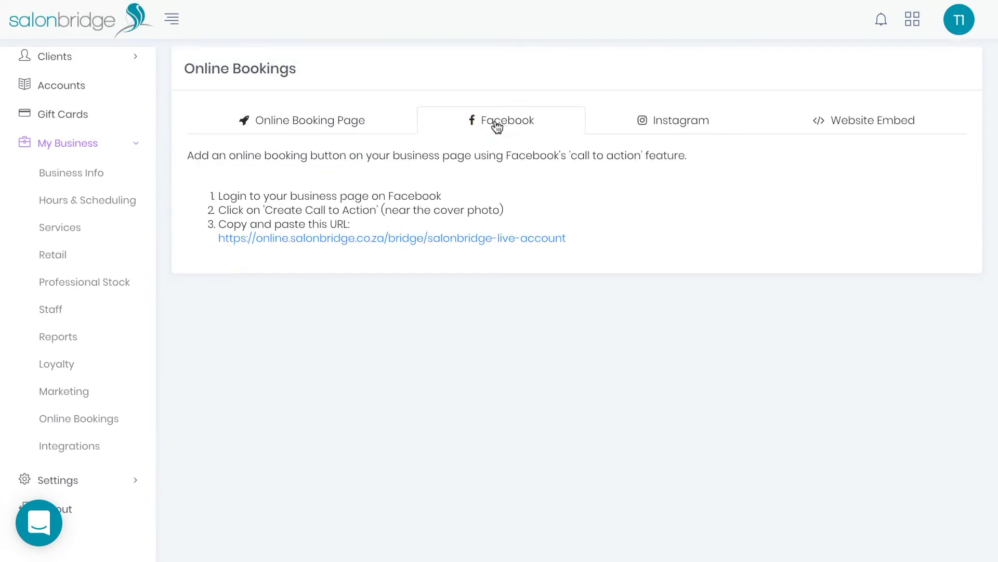
left_click(651, 125)
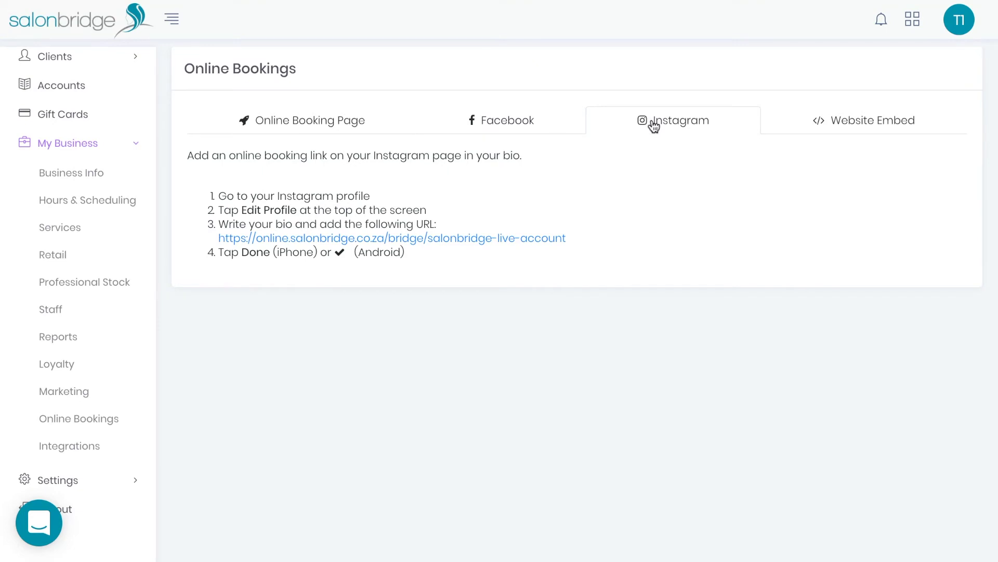
left_click(846, 125)
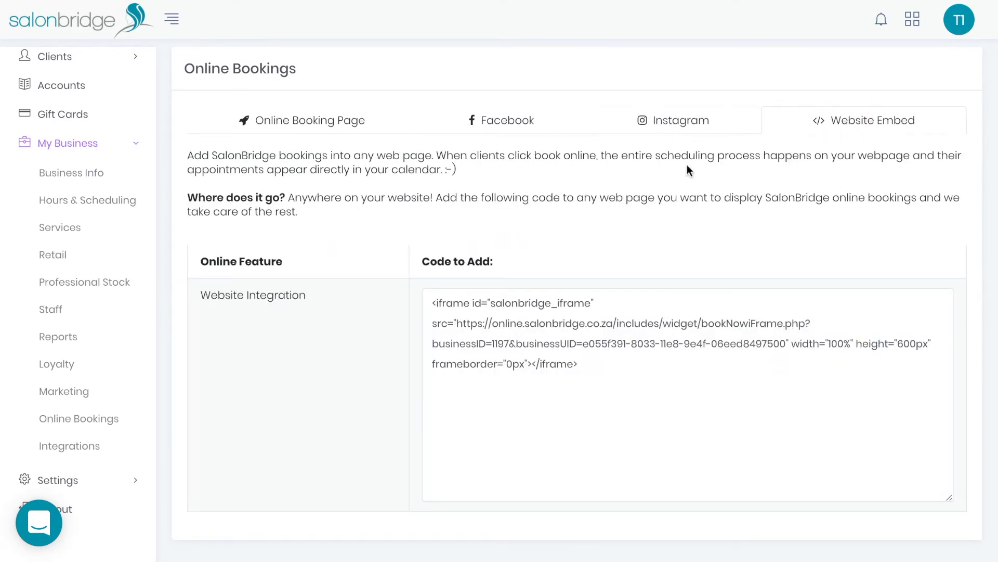
left_click(305, 121)
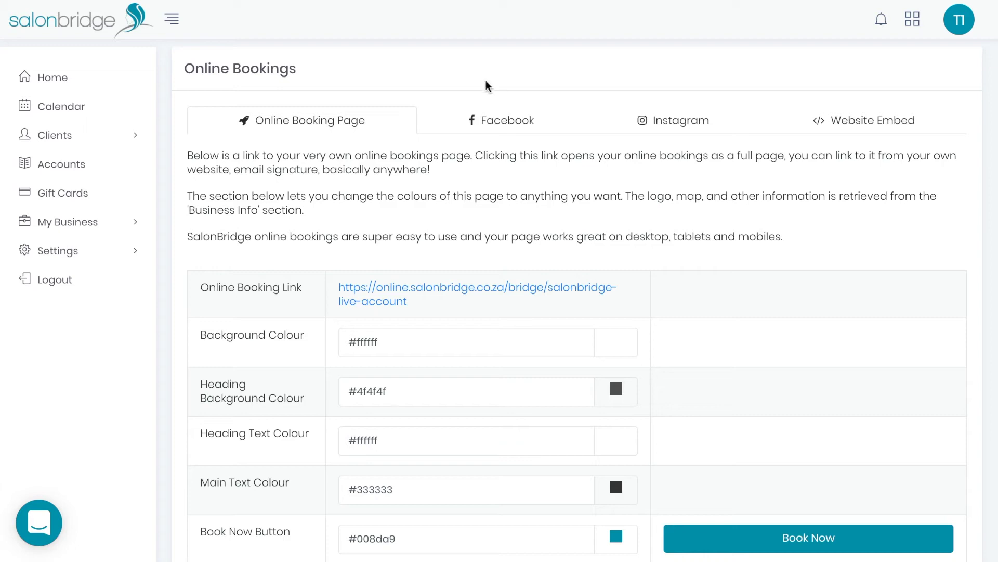
Step: Edit Appointment Reminders under Client Notifications, leaving email reminders switched off
left_click(134, 254)
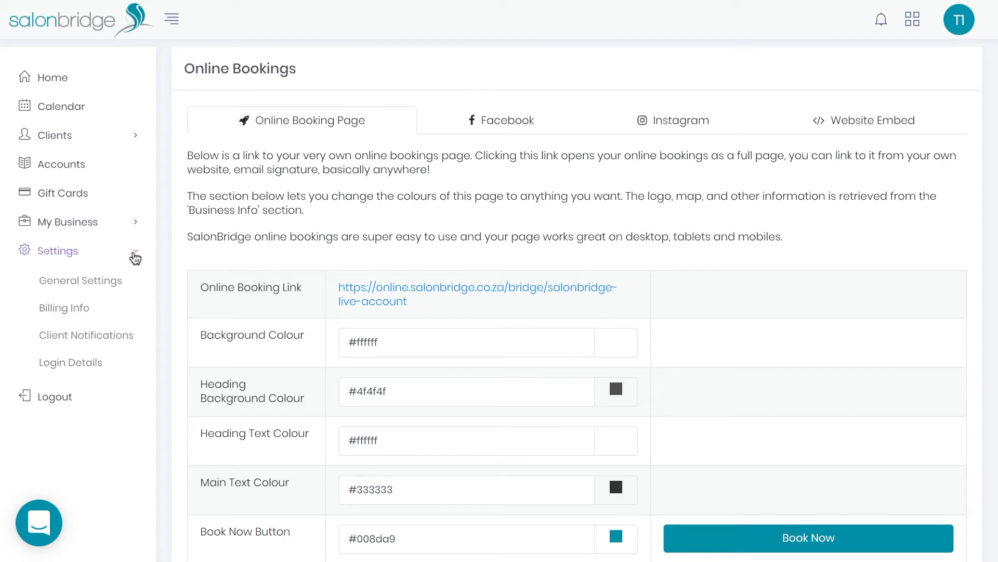
left_click(80, 344)
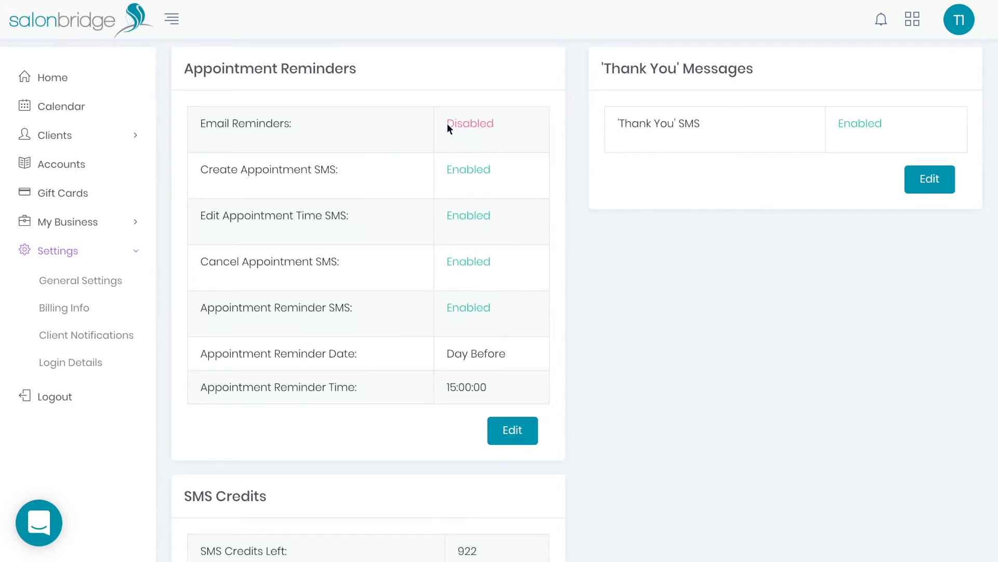
left_click(515, 430)
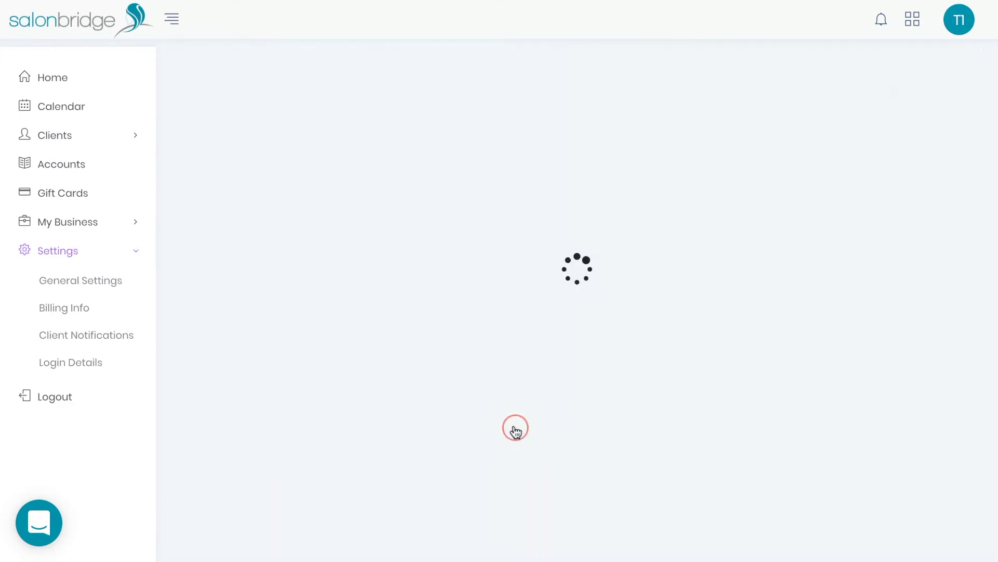
left_click(373, 125)
left_click(373, 124)
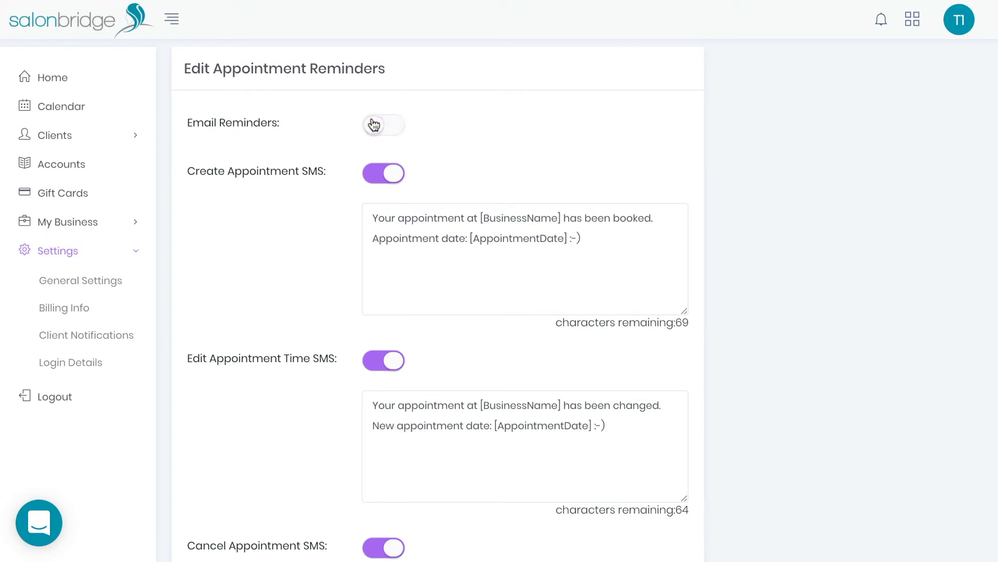
scroll(313, 197, "down", 1)
left_click(608, 213)
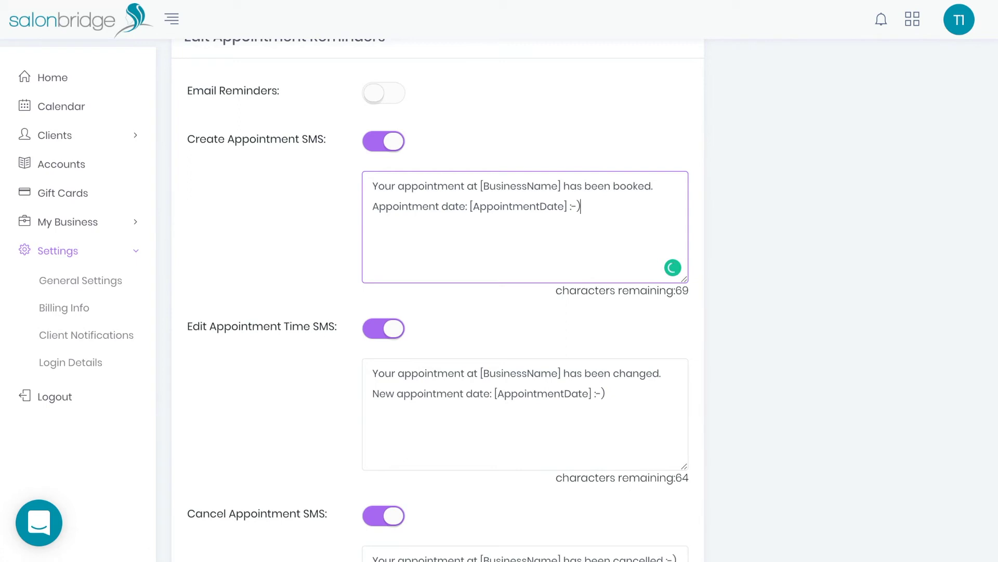
scroll(607, 214, "down", 6)
scroll(525, 301, "down", 4)
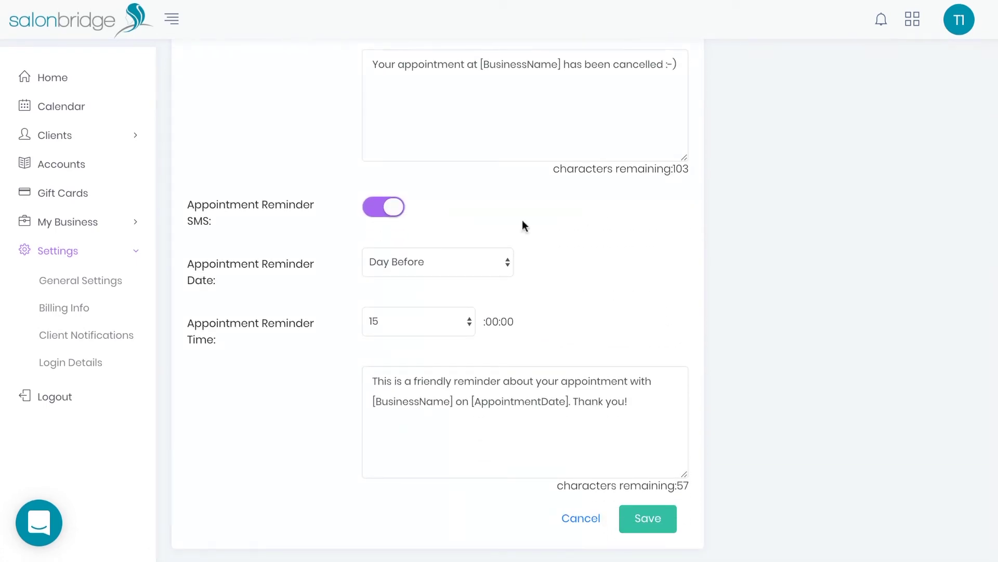
Step: Set the reminder SMS date to 2 Days Before and save
left_click(505, 268)
left_click(453, 278)
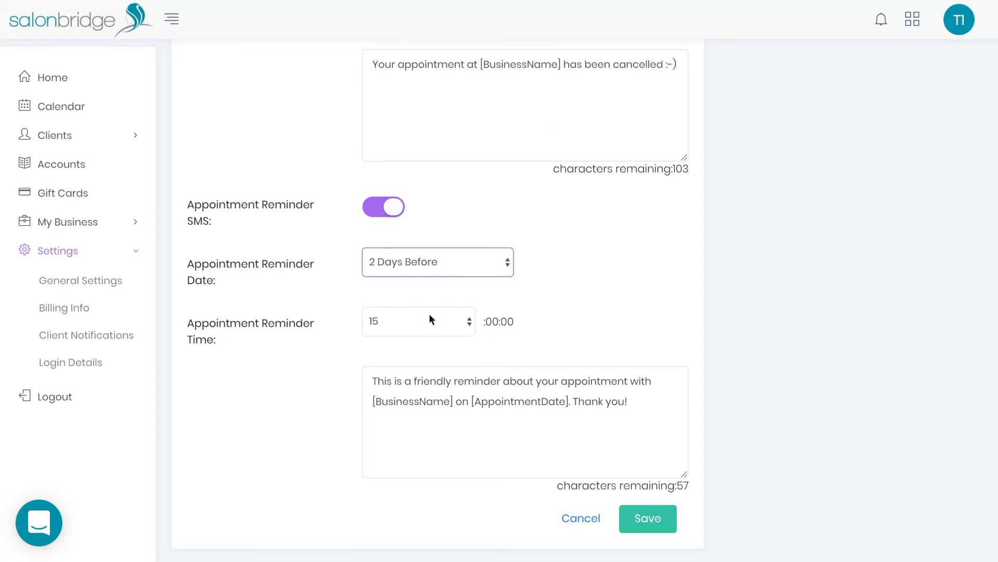
left_click(640, 402)
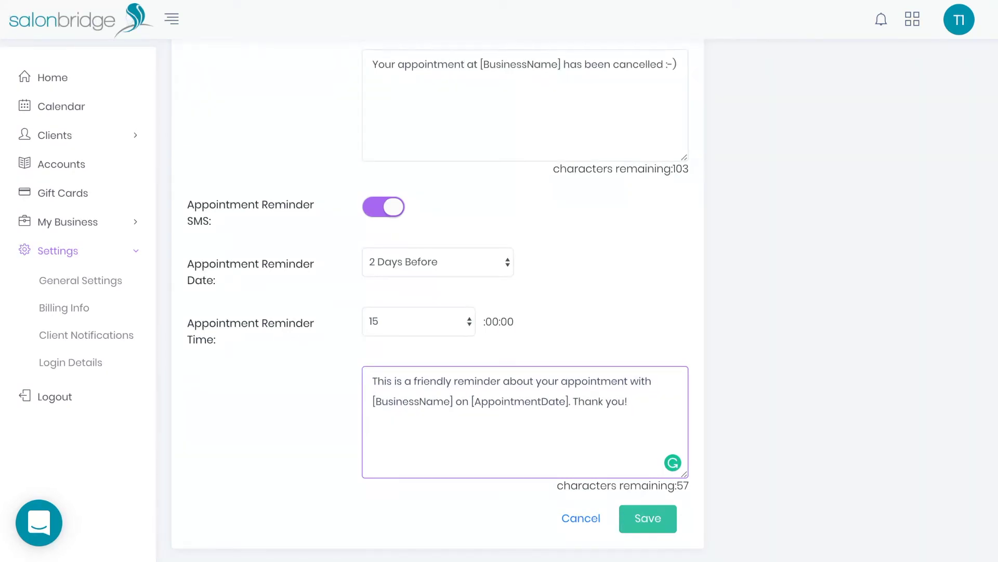
left_click(645, 517)
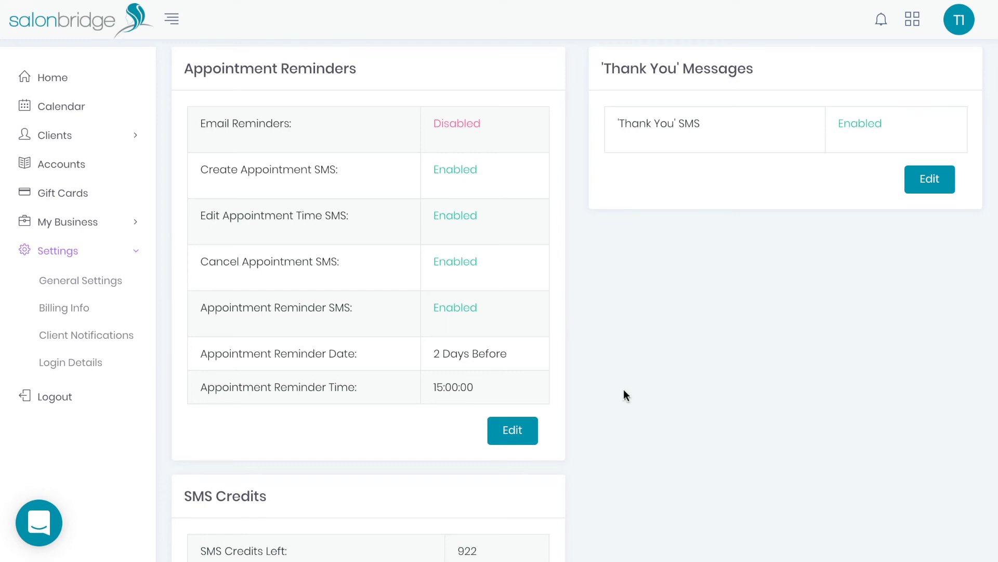
Step: Change the 'Thank You' SMS date from Day After to 2 Days After and save
left_click(925, 174)
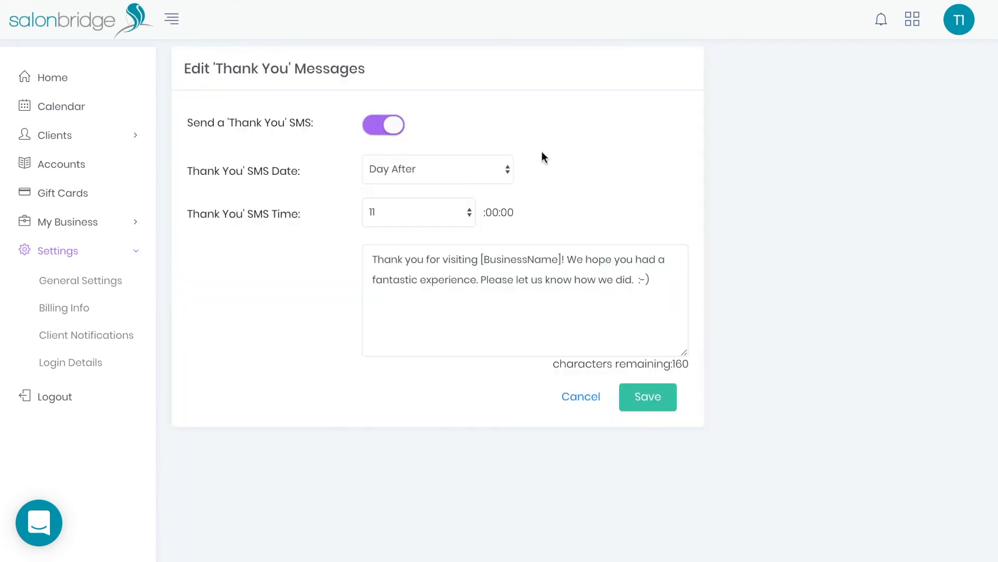
left_click(657, 273)
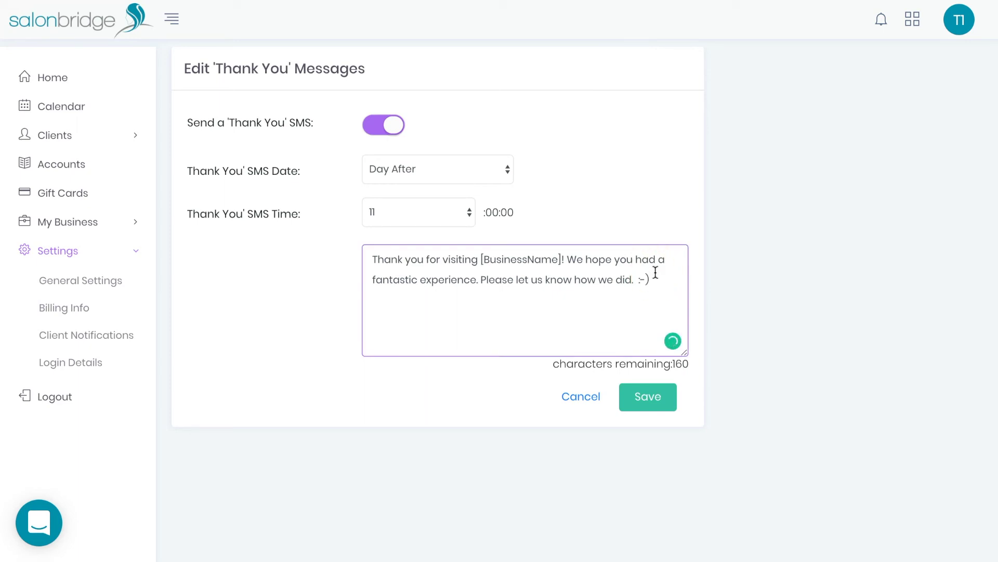
left_click(458, 180)
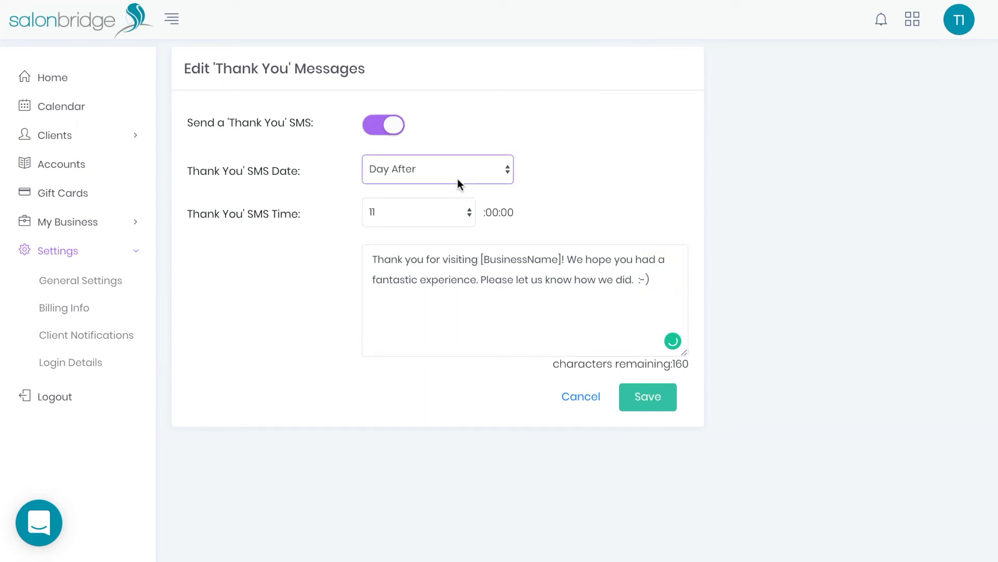
key("Down")
left_click(592, 156)
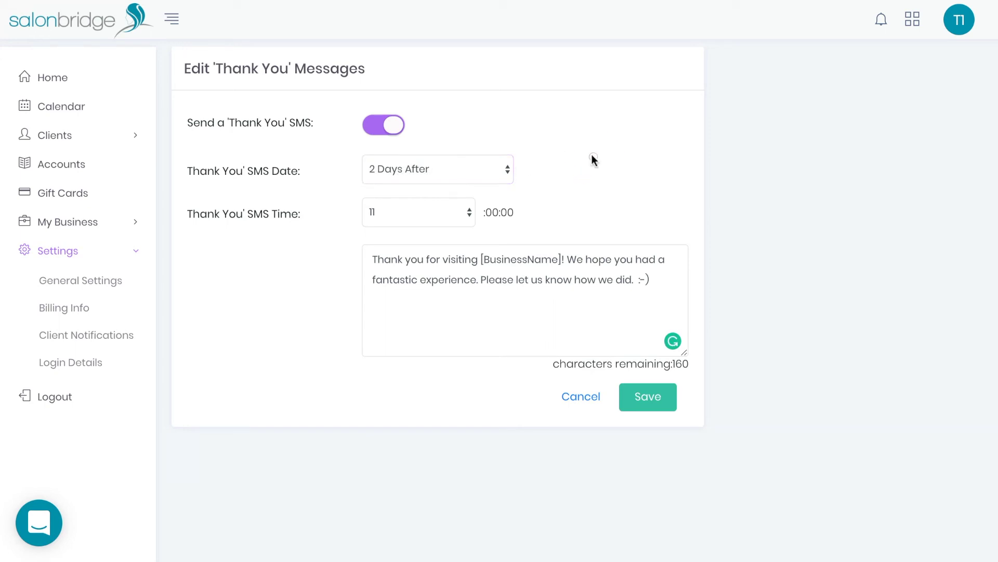
left_click(641, 396)
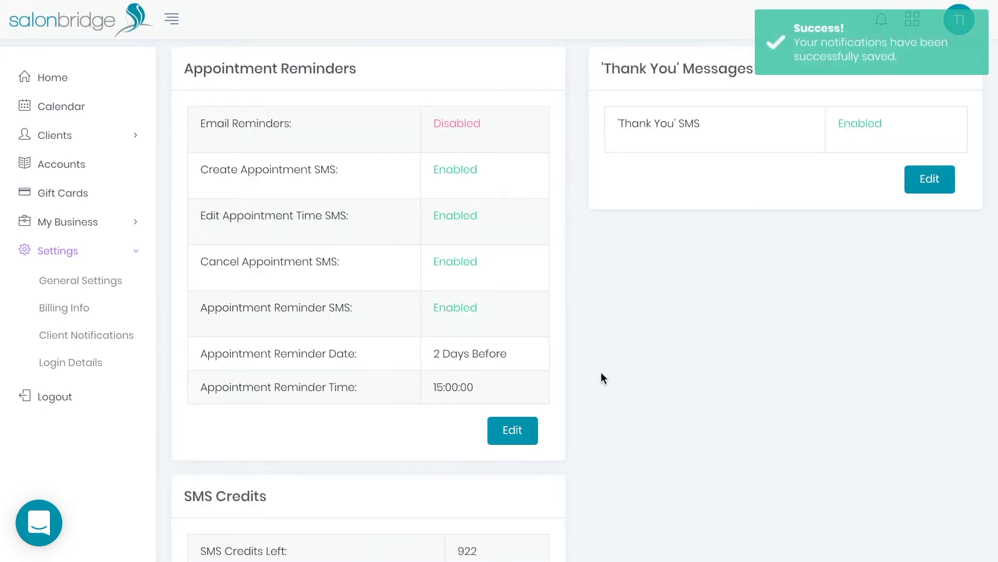
Step: Top up 500 SMS credits and confirm the ZAR110.00 purchase, raising the balance to 1422
scroll(589, 361, "down", 1)
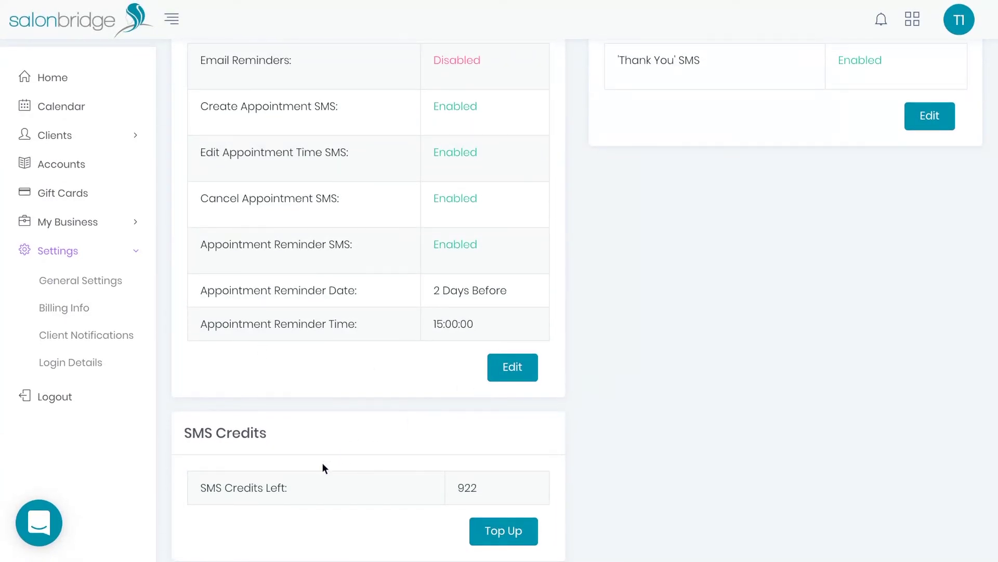
left_click(510, 536)
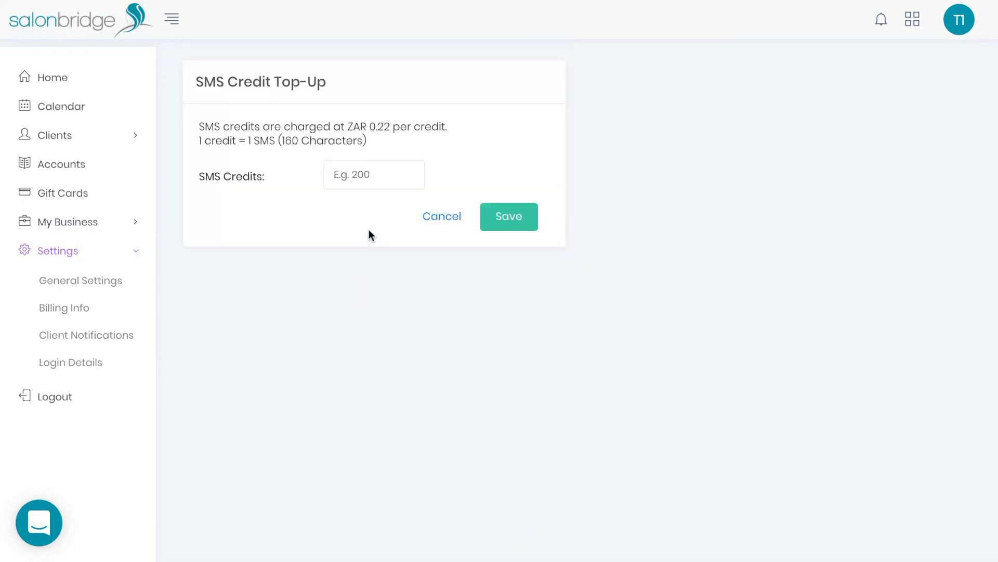
left_click(377, 174)
type("500")
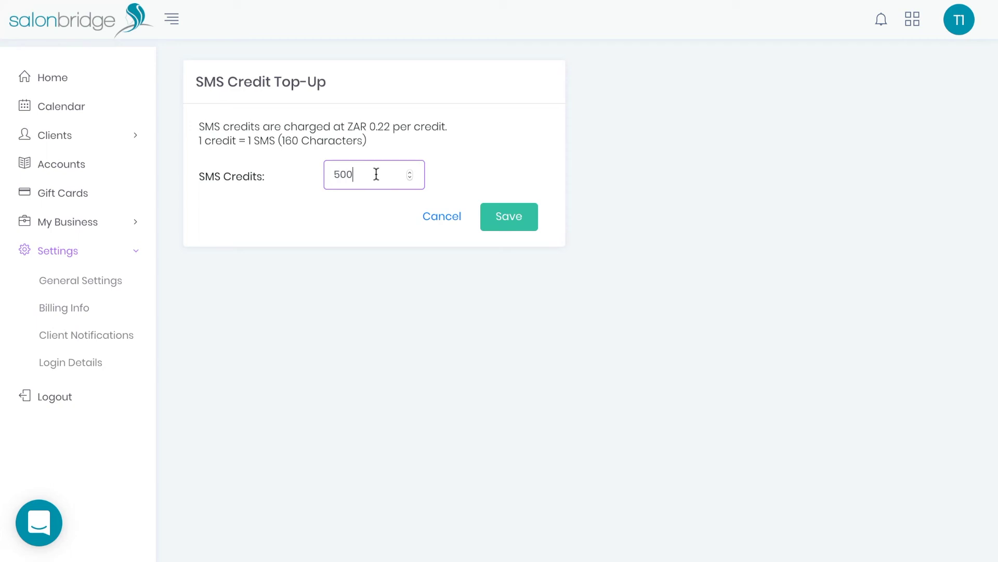
left_click(496, 208)
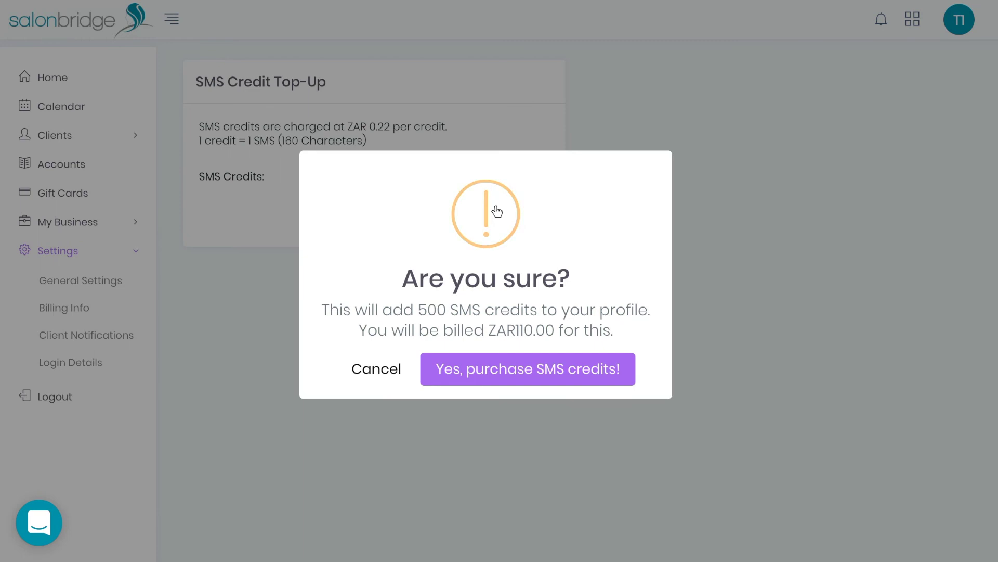
left_click(506, 368)
scroll(504, 372, "down", 1)
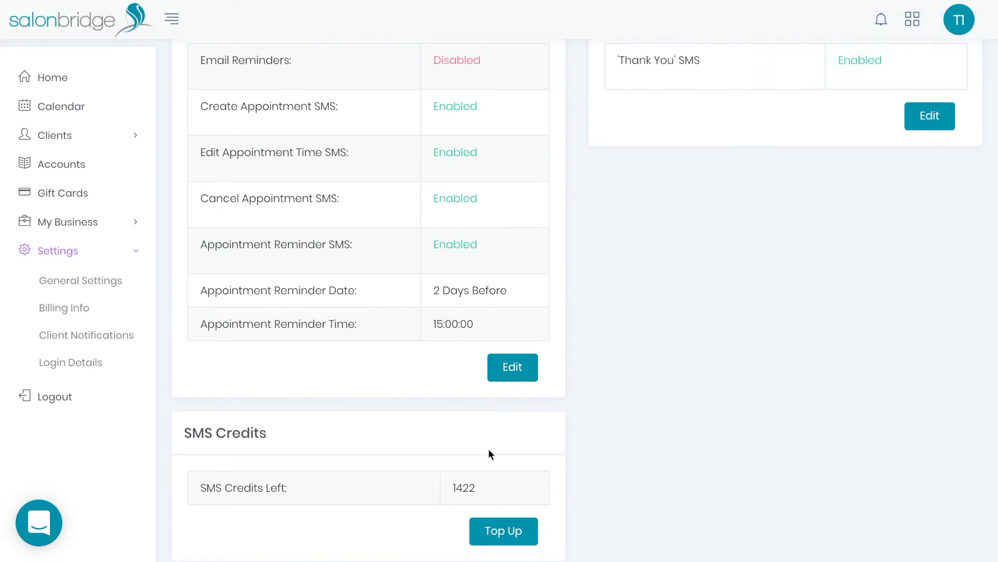
scroll(489, 450, "up", 1)
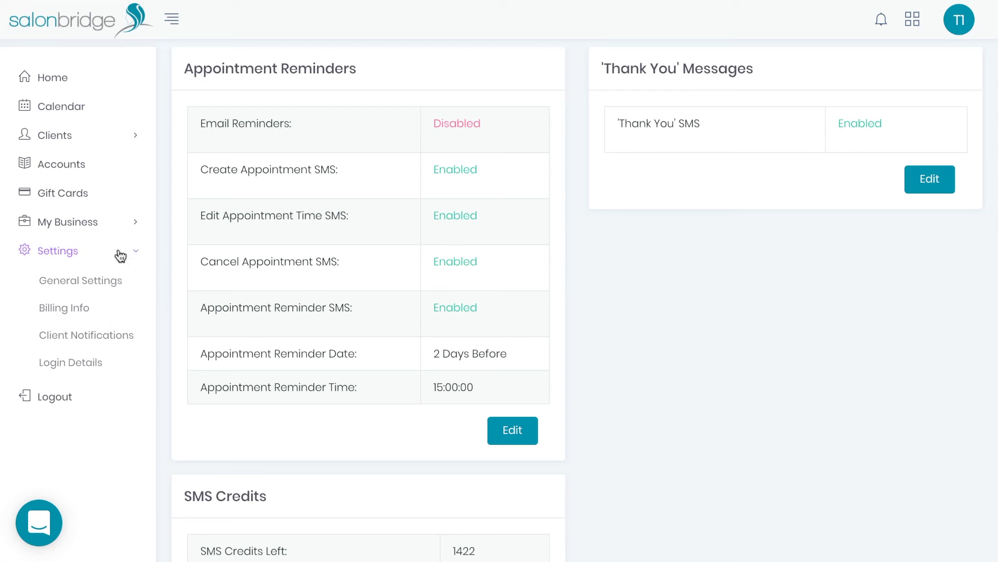
Step: View the Login Details settings, enter edit mode, and cancel without saving changes
left_click(60, 371)
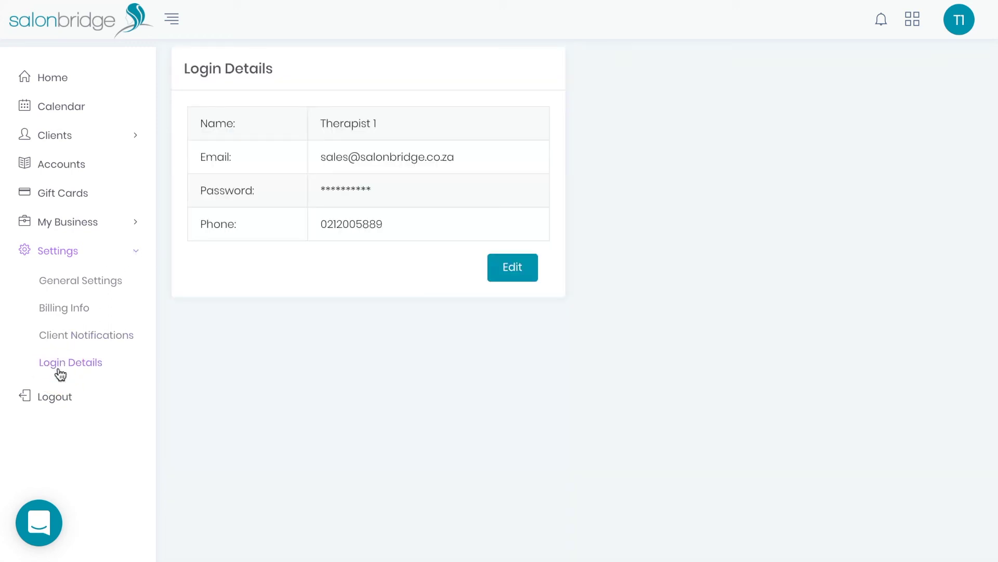
left_click(502, 281)
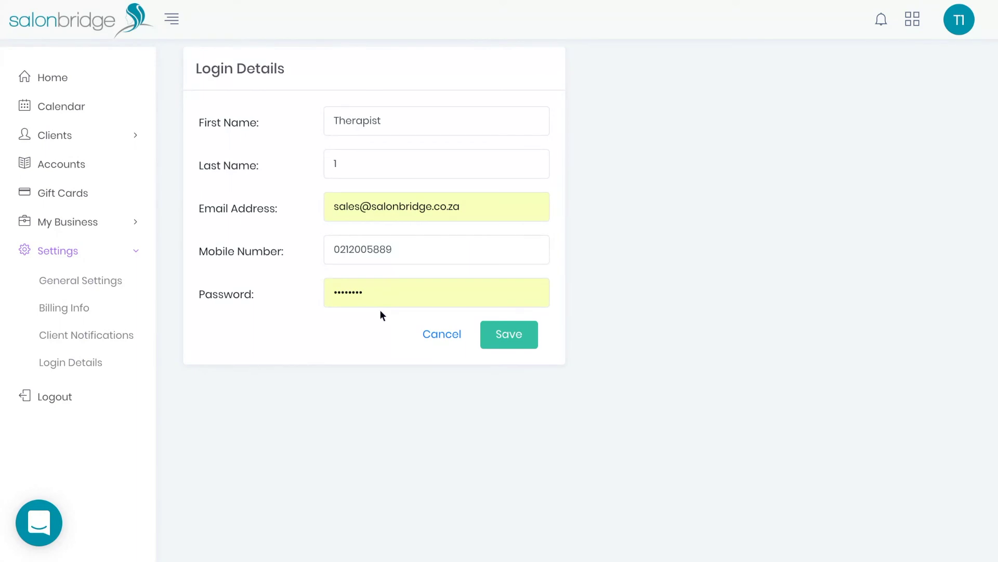
left_click(441, 334)
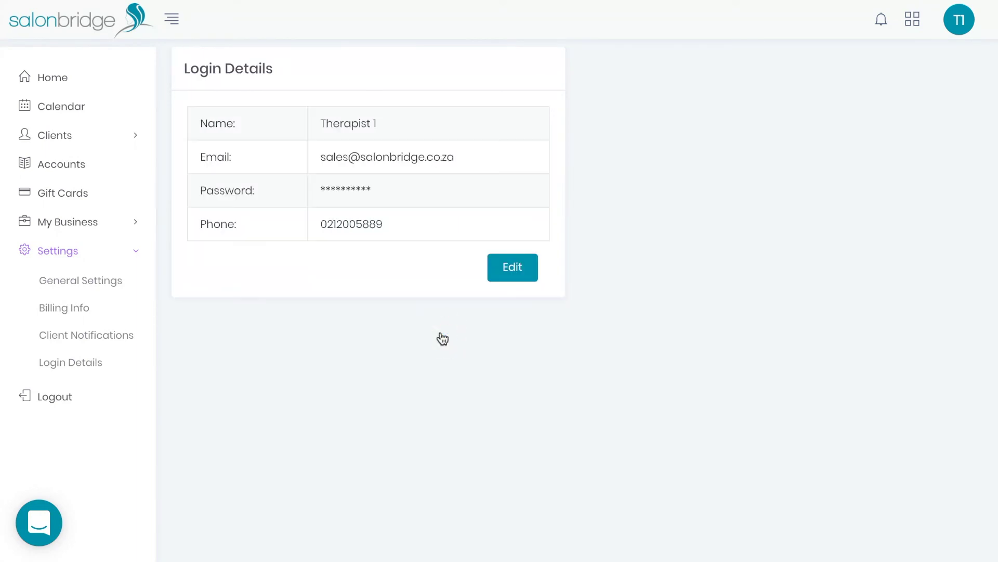
Step: Return to the Home dashboard and briefly open and close the support chat
left_click(69, 82)
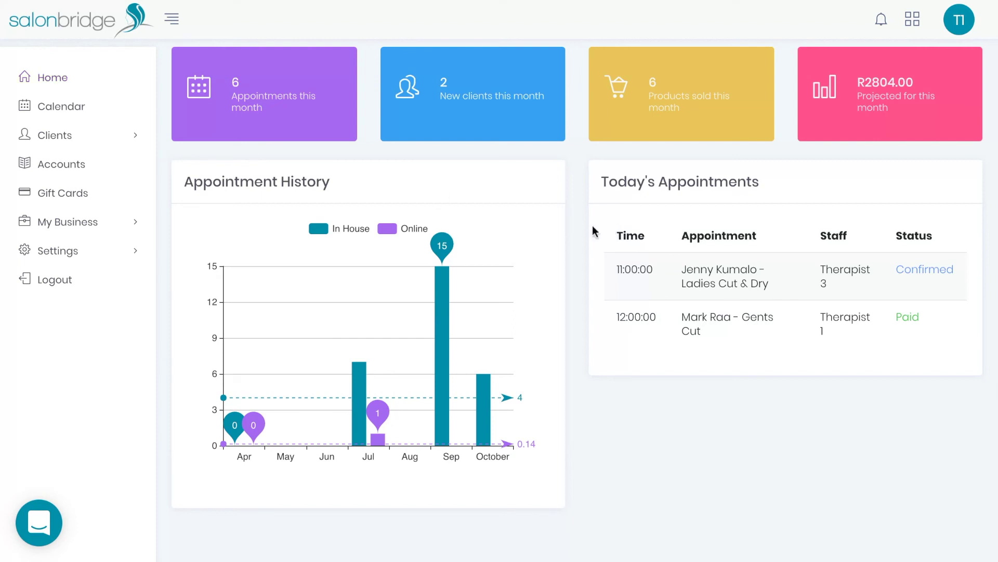
left_click(45, 527)
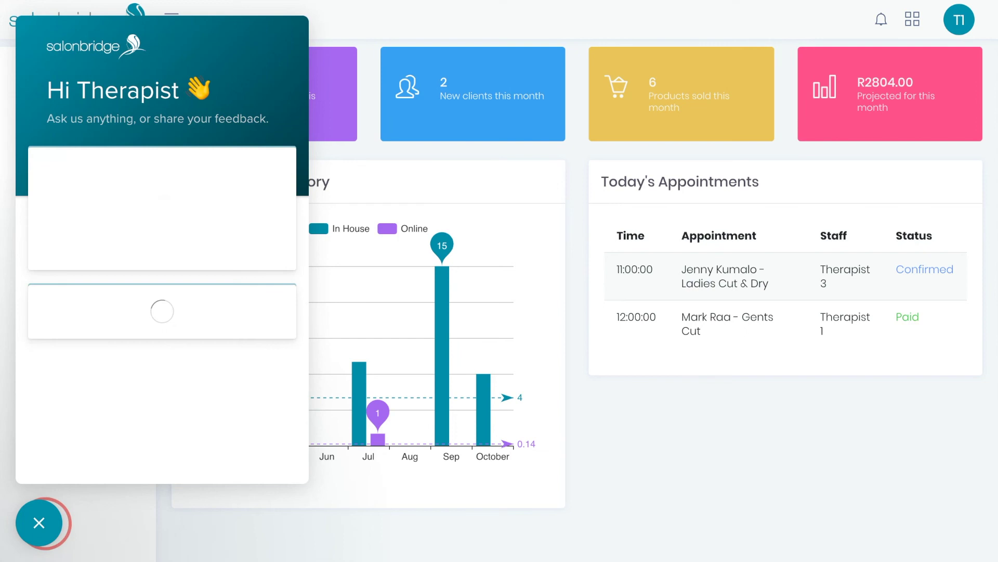
left_click(41, 524)
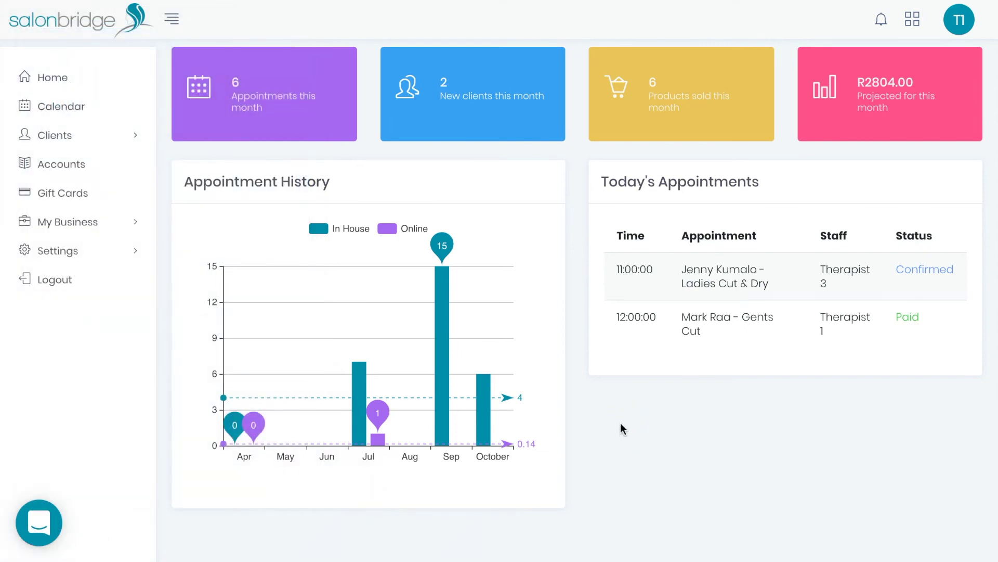